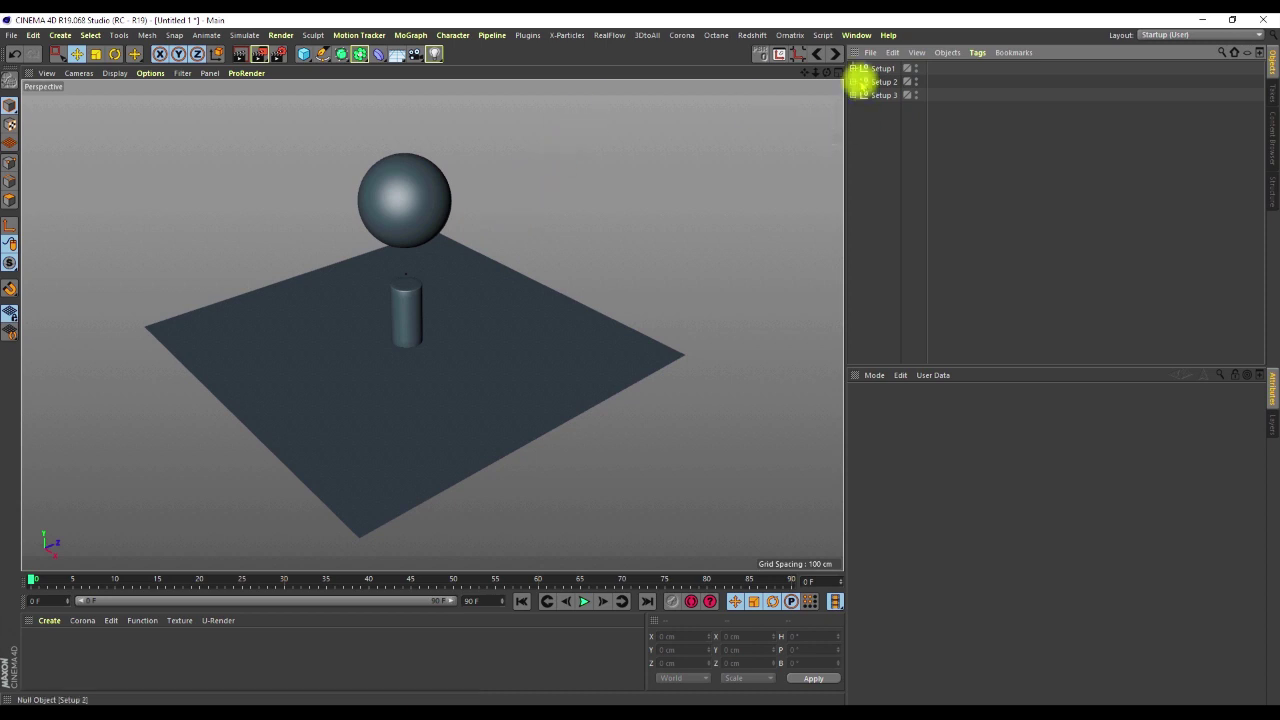
# - Expand Setup1 and view it through its camera, inspecting the settings of its sphere and plane
pyautogui.click(853, 68)
pyautogui.click(930, 82)
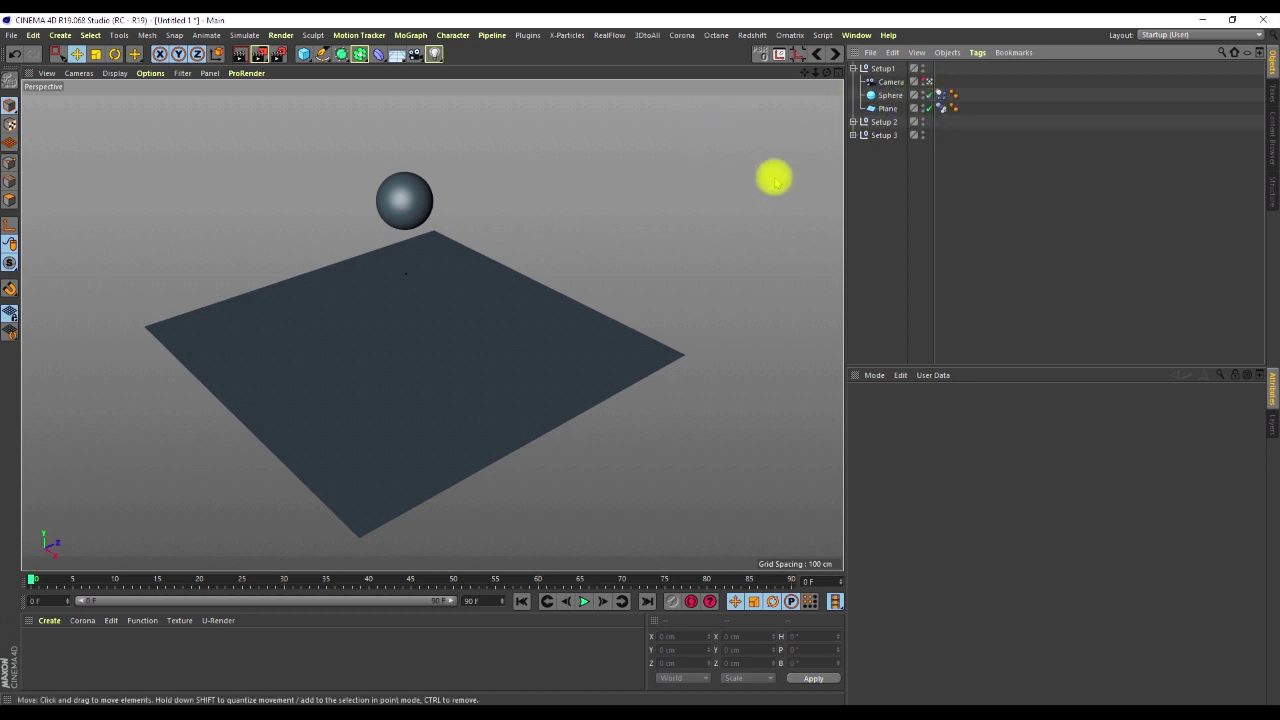
pyautogui.click(889, 94)
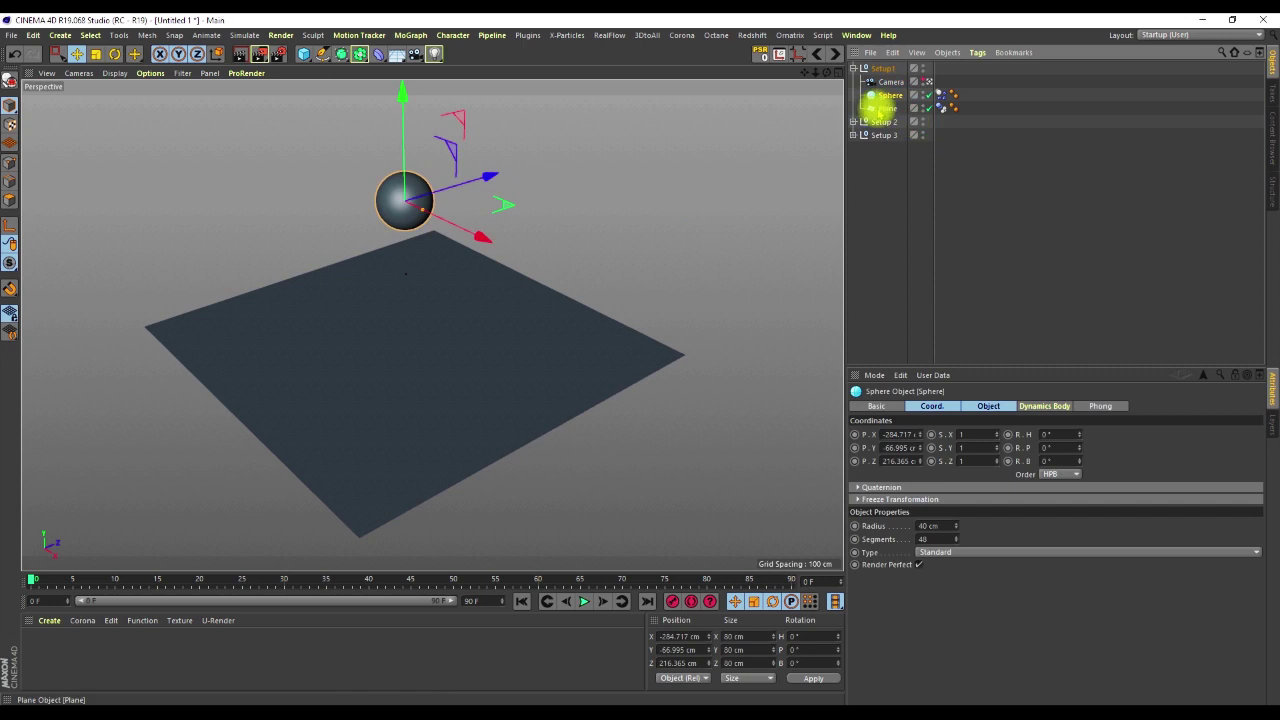
pyautogui.click(886, 108)
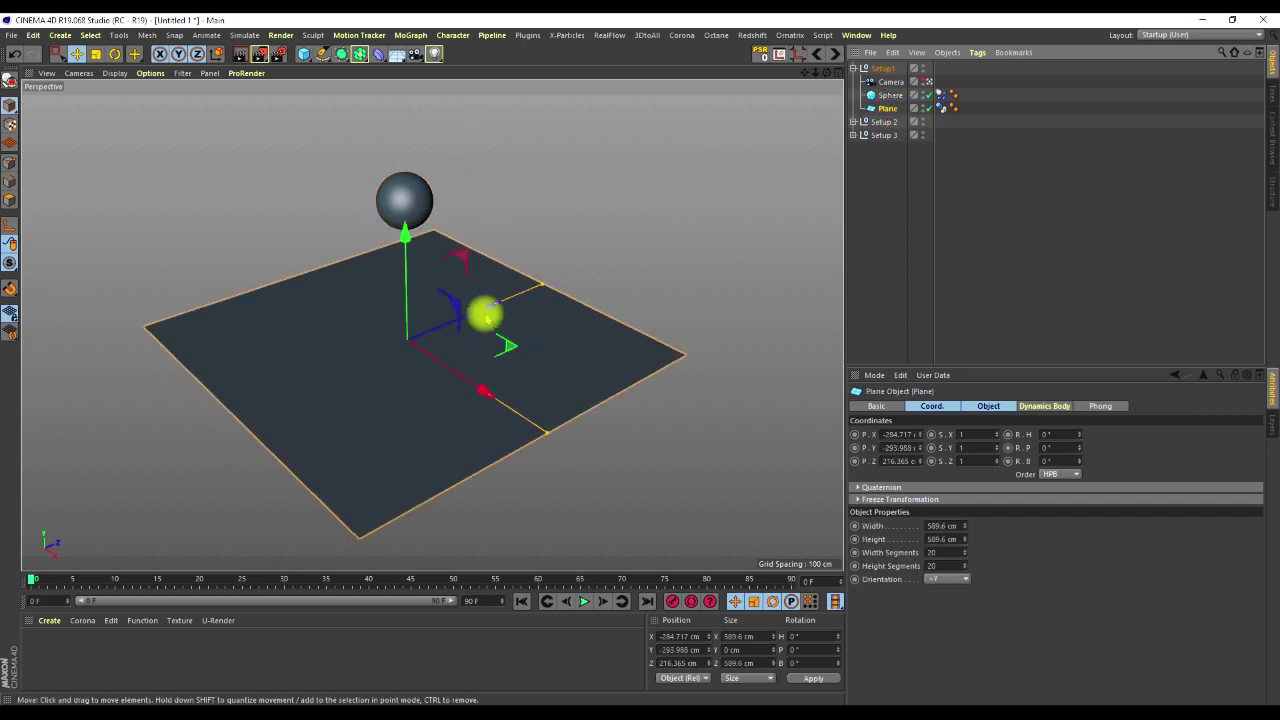
# - Play the Setup1 dynamics simulation with nothing selected, stopping at frame 9
pyautogui.click(582, 600)
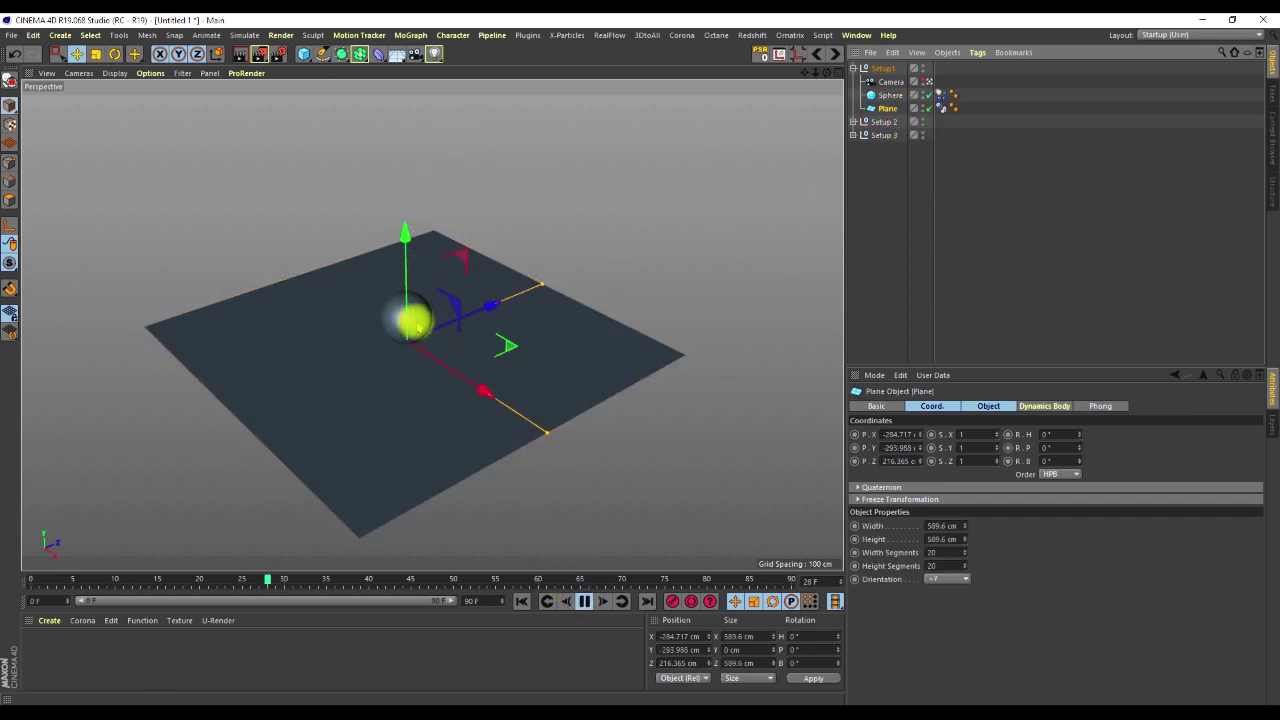
pyautogui.click(1010, 231)
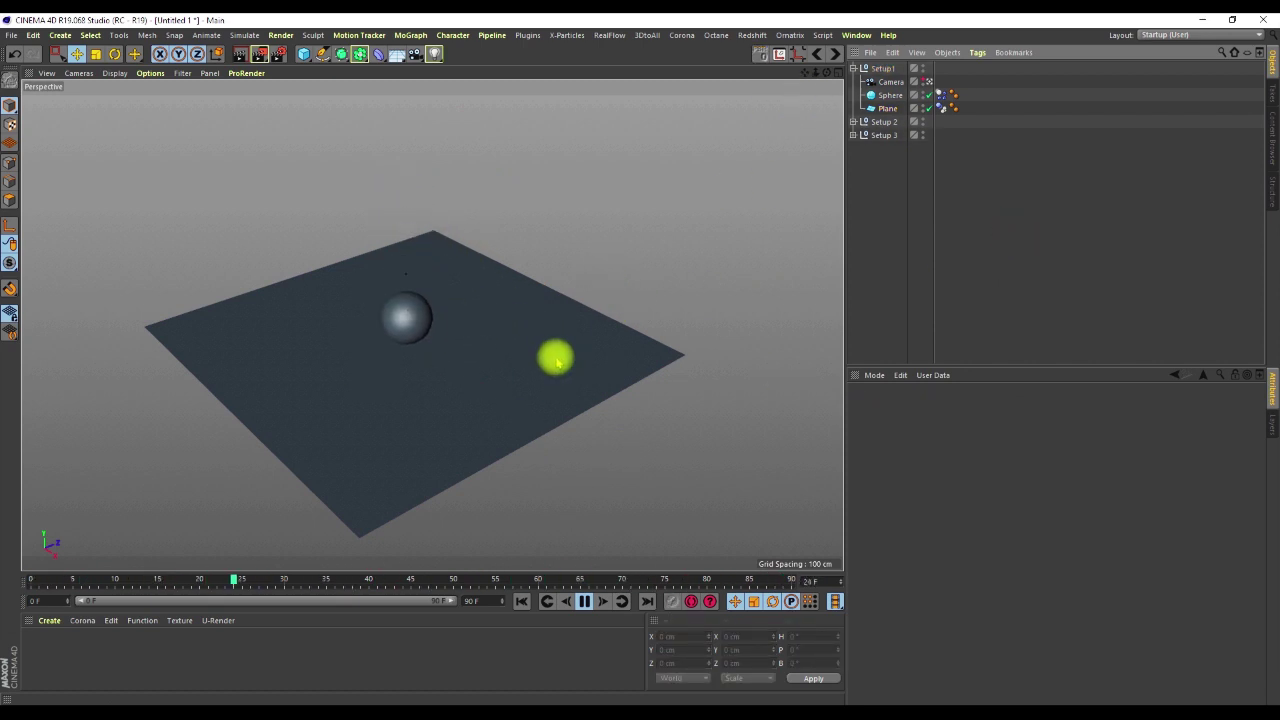
pyautogui.click(584, 601)
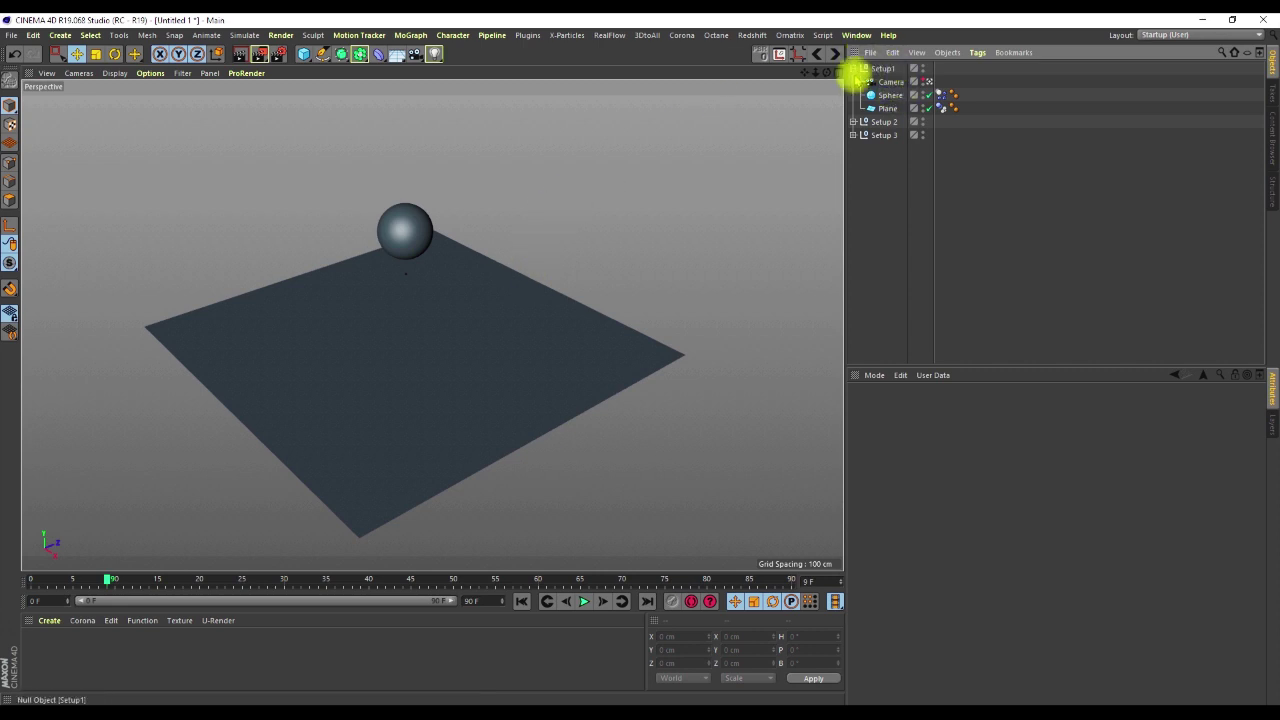
# - Reactivate Setup1's camera and continue the simulation to frame 47, examining from several angles how the sphere meets the plane
pyautogui.click(928, 81)
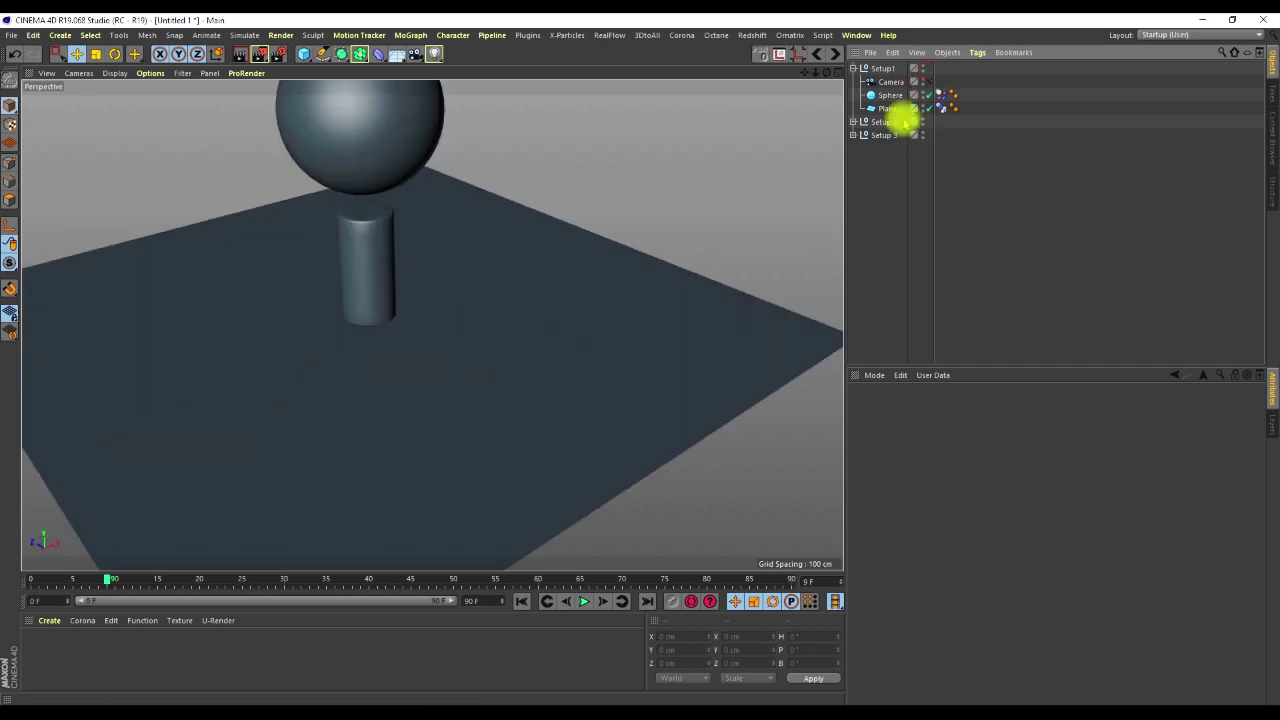
pyautogui.click(928, 81)
pyautogui.keyDown('alt'); pyautogui.moveTo(364, 389); pyautogui.dragTo(448, 368); pyautogui.keyUp('alt')
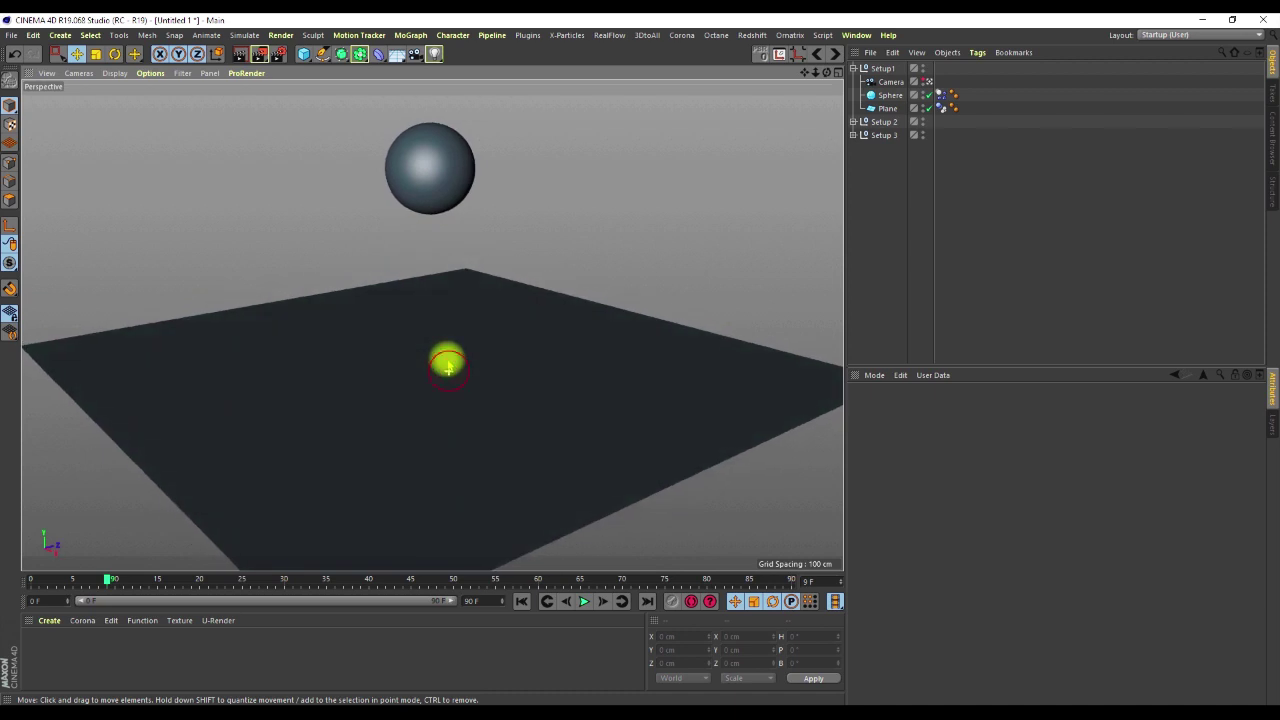
pyautogui.click(584, 601)
pyautogui.click(585, 601)
pyautogui.moveTo(434, 346)
pyautogui.keyDown('alt'); pyautogui.mouseDown()
pyautogui.moveTo(423, 323)
pyautogui.moveTo(447, 346)
pyautogui.mouseUp(); pyautogui.keyUp('alt')
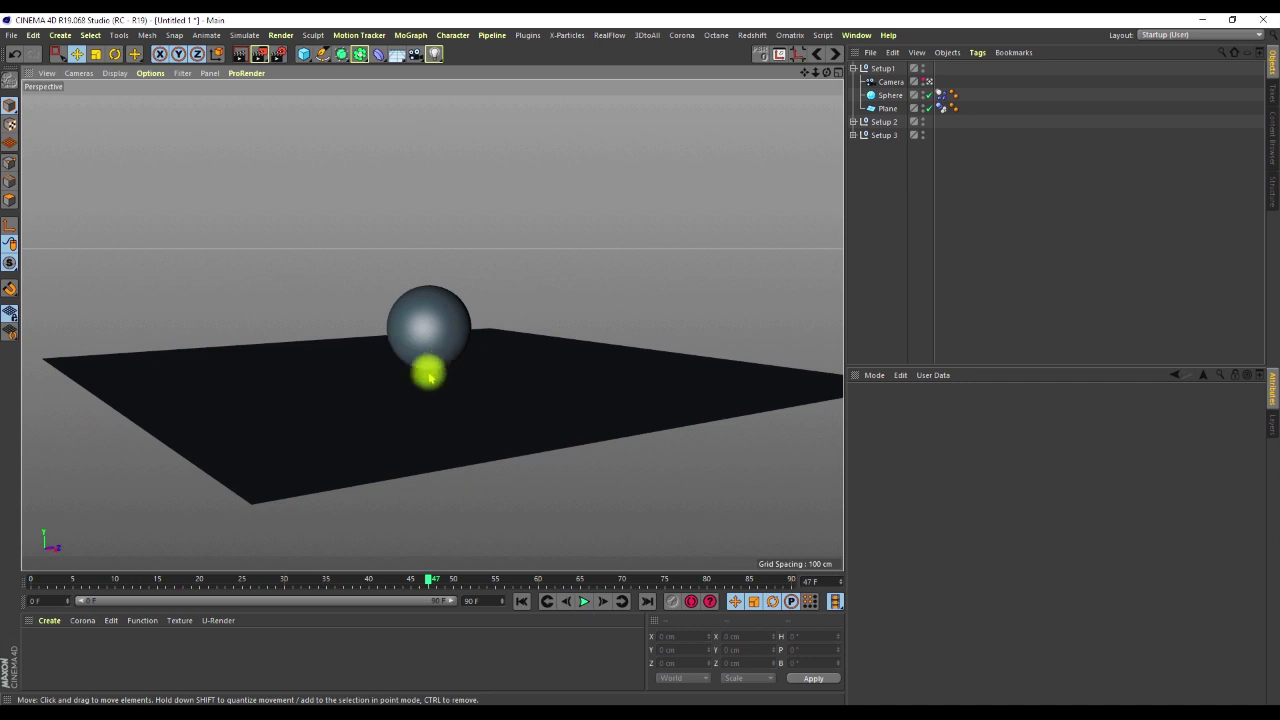
pyautogui.keyDown('alt'); pyautogui.moveTo(489, 375); pyautogui.dragTo(420, 258); pyautogui.keyUp('alt')
pyautogui.scroll(3, 431, 214)
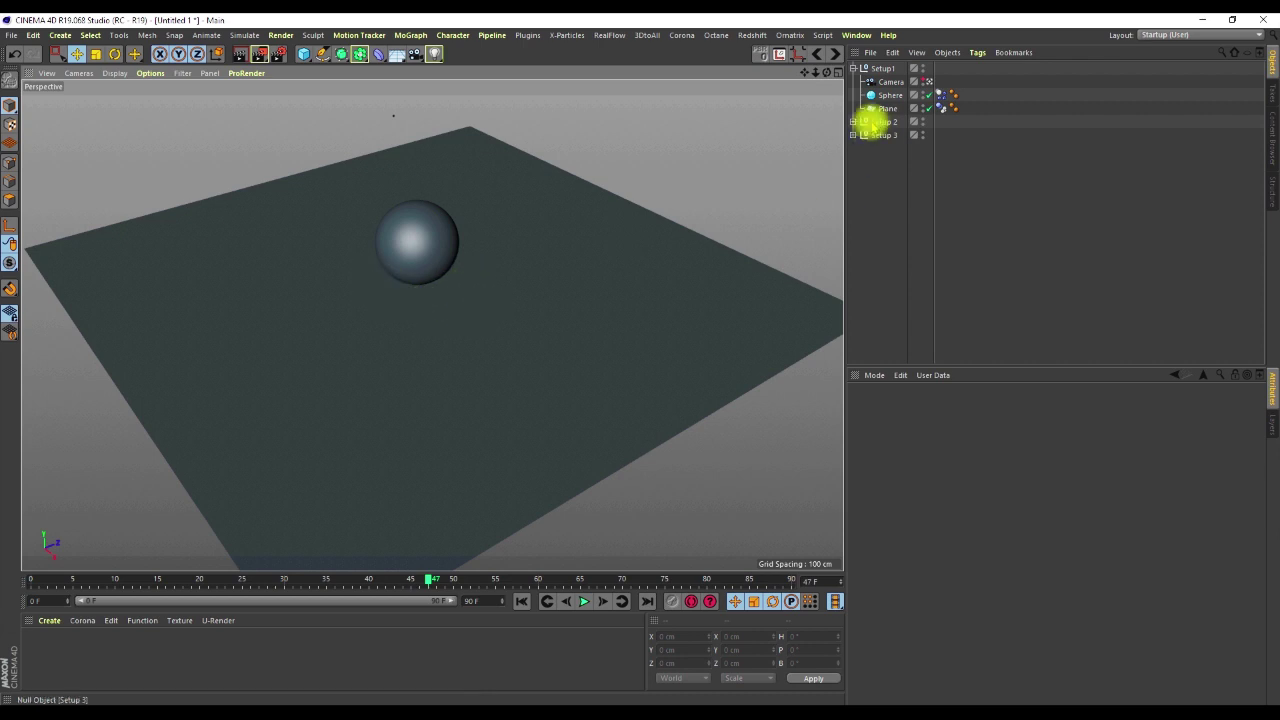
# - Switch to Setup 2 through its camera, and show the settings of the Collision deformer under its plane
pyautogui.click(853, 68)
pyautogui.click(853, 81)
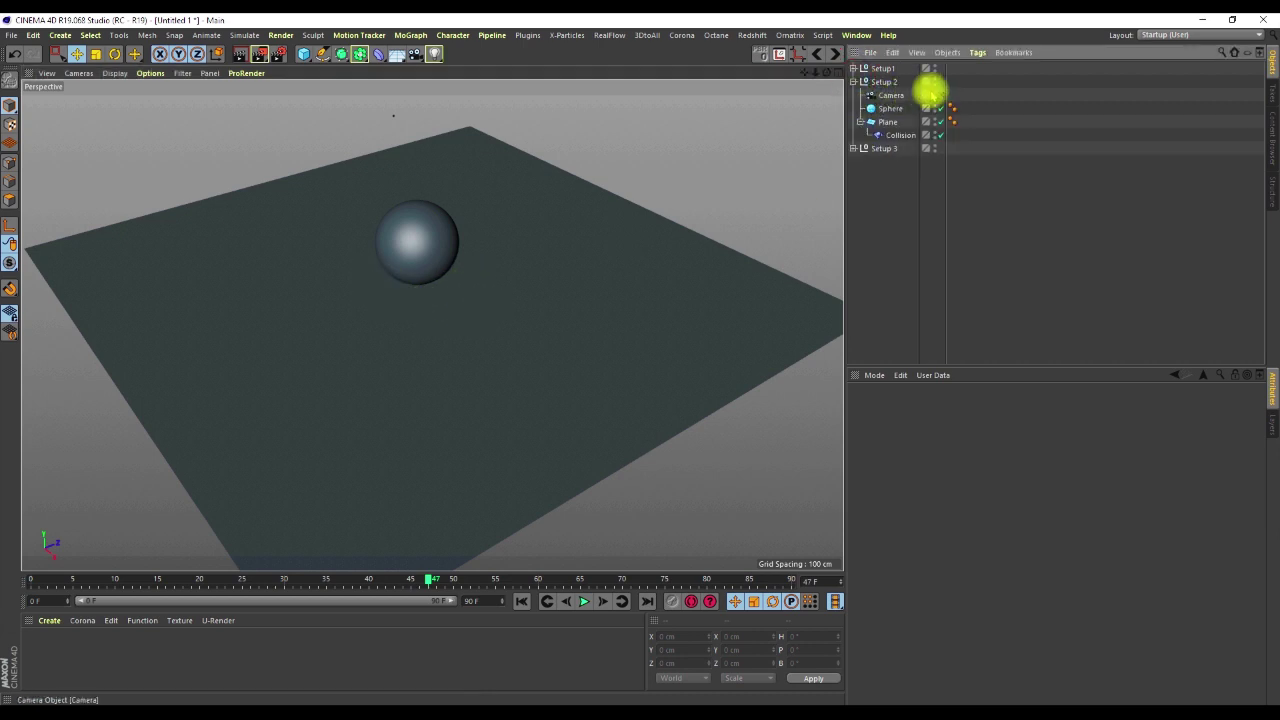
pyautogui.click(940, 95)
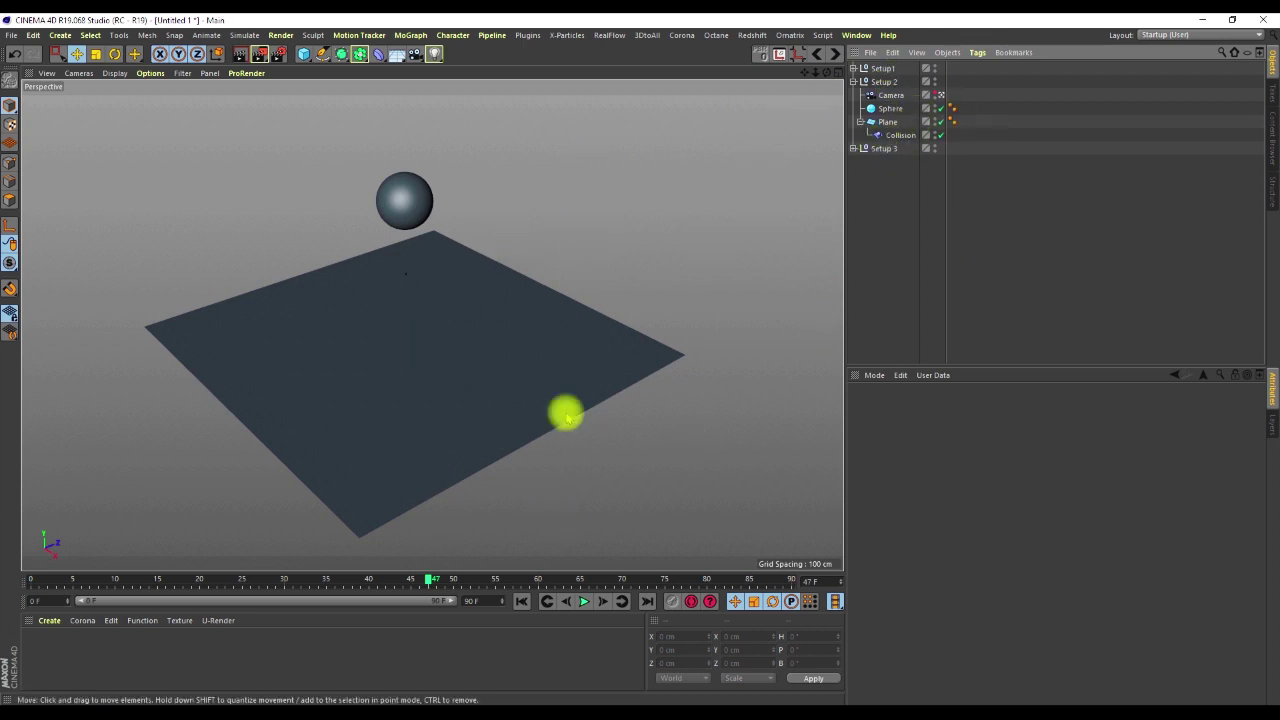
pyautogui.click(898, 135)
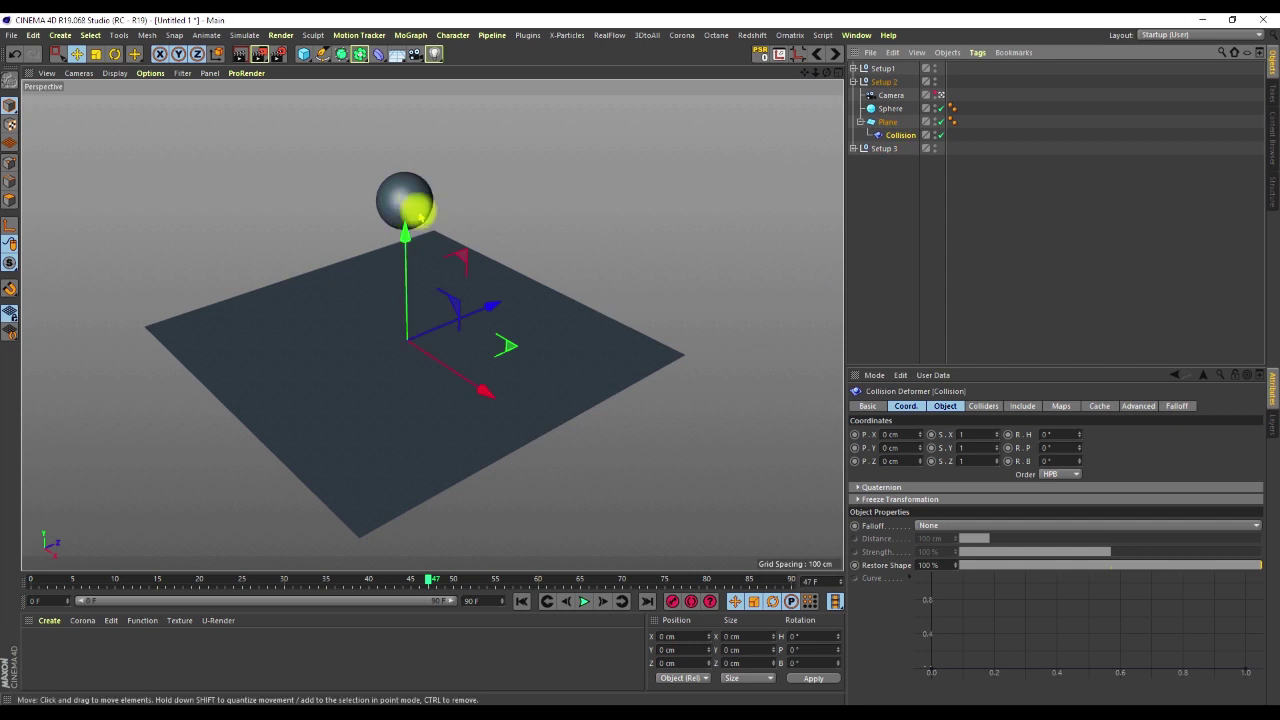
# - Lower Setup 2's sphere into the plane to about Y -280 cm and examine the deformed surface
pyautogui.click(866, 109)
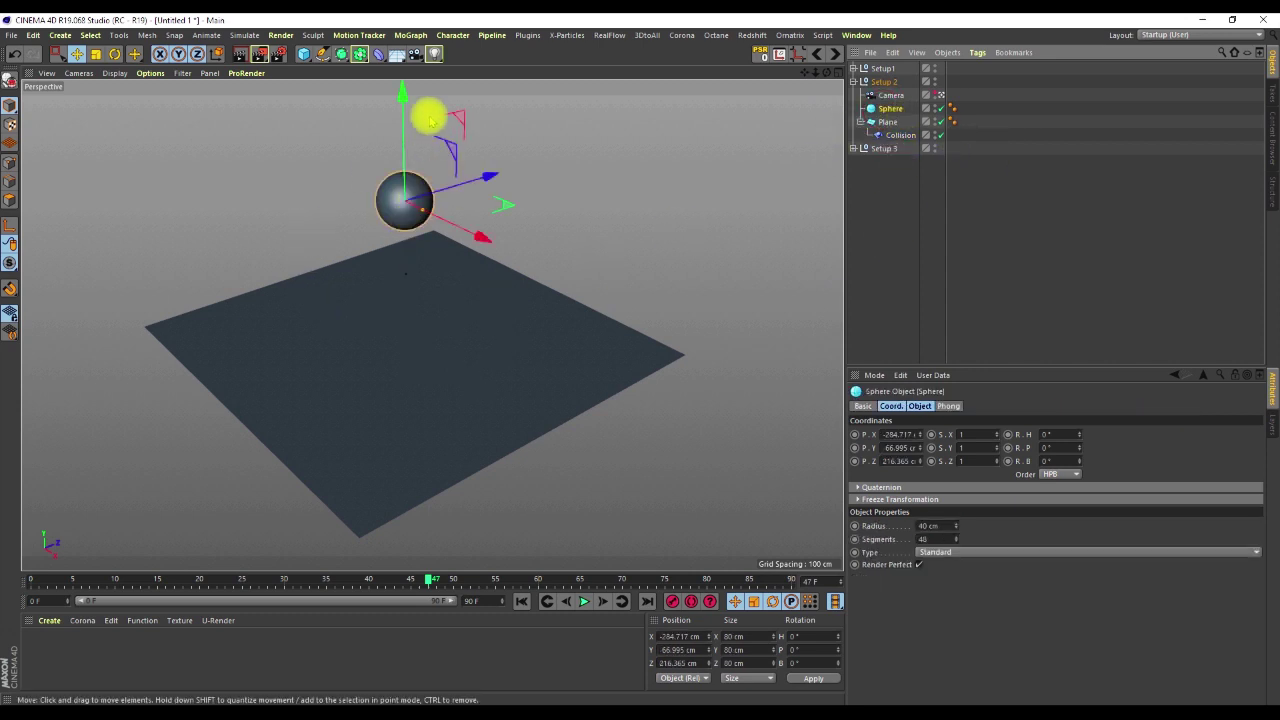
pyautogui.moveTo(403, 94); pyautogui.dragTo(426, 236)
pyautogui.keyDown('alt'); pyautogui.moveTo(390, 389); pyautogui.dragTo(357, 294); pyautogui.keyUp('alt')
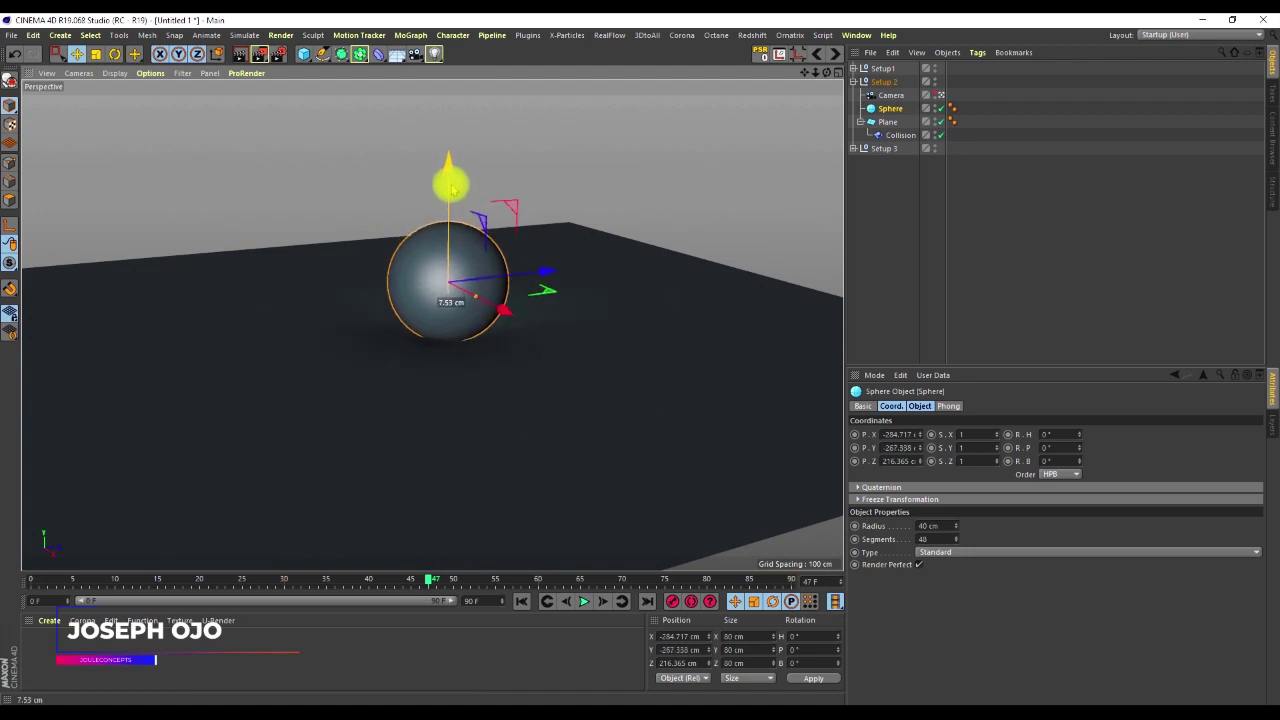
pyautogui.moveTo(452, 197); pyautogui.dragTo(448, 206)
pyautogui.keyDown('alt'); pyautogui.moveTo(437, 360); pyautogui.dragTo(434, 294); pyautogui.keyUp('alt')
pyautogui.scroll(4, 434, 300)
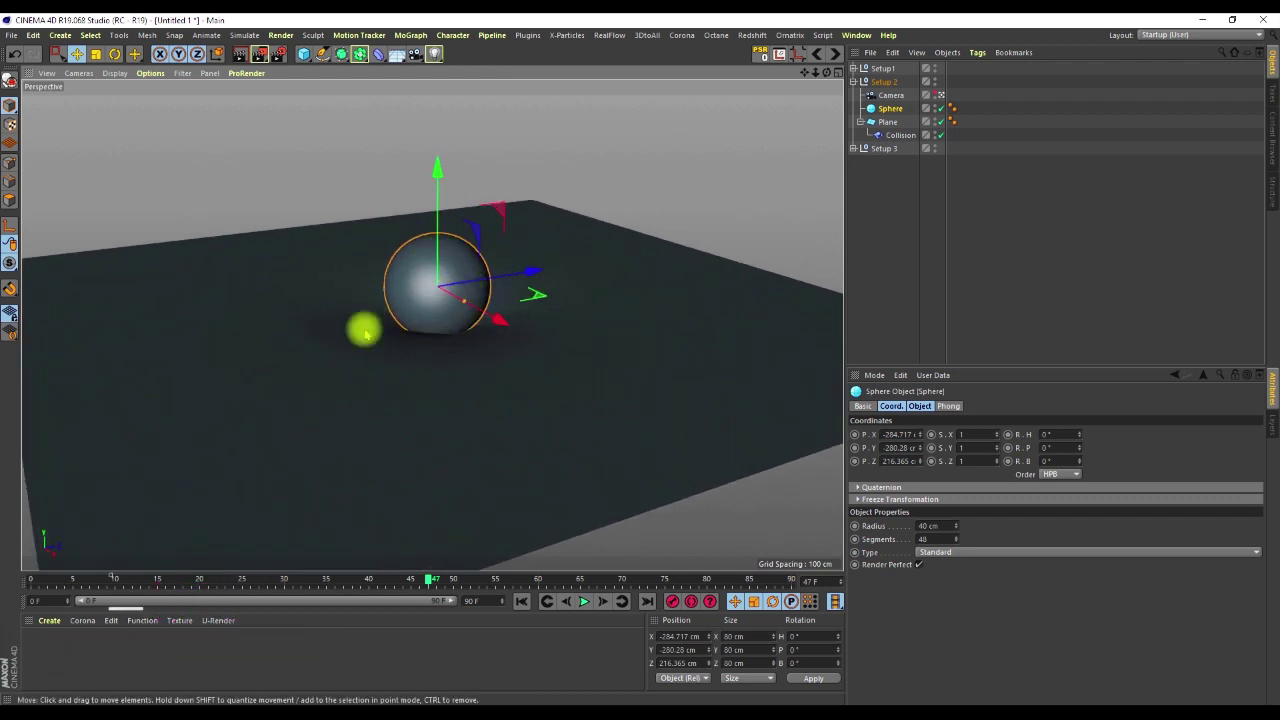
# - Restore Setup 2's sphere to its raised position at frame 0, and lower it into the plane again to about Y -276 cm
pyautogui.click(521, 601)
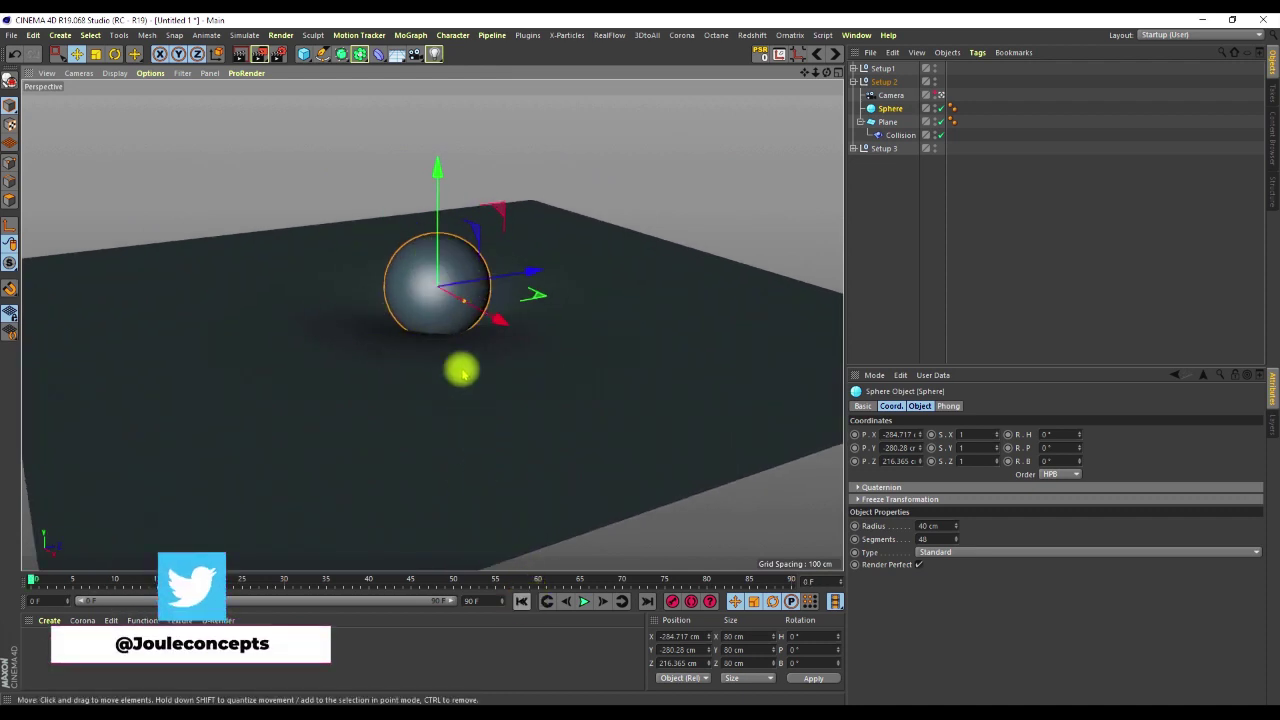
pyautogui.scroll(-5, 449, 378)
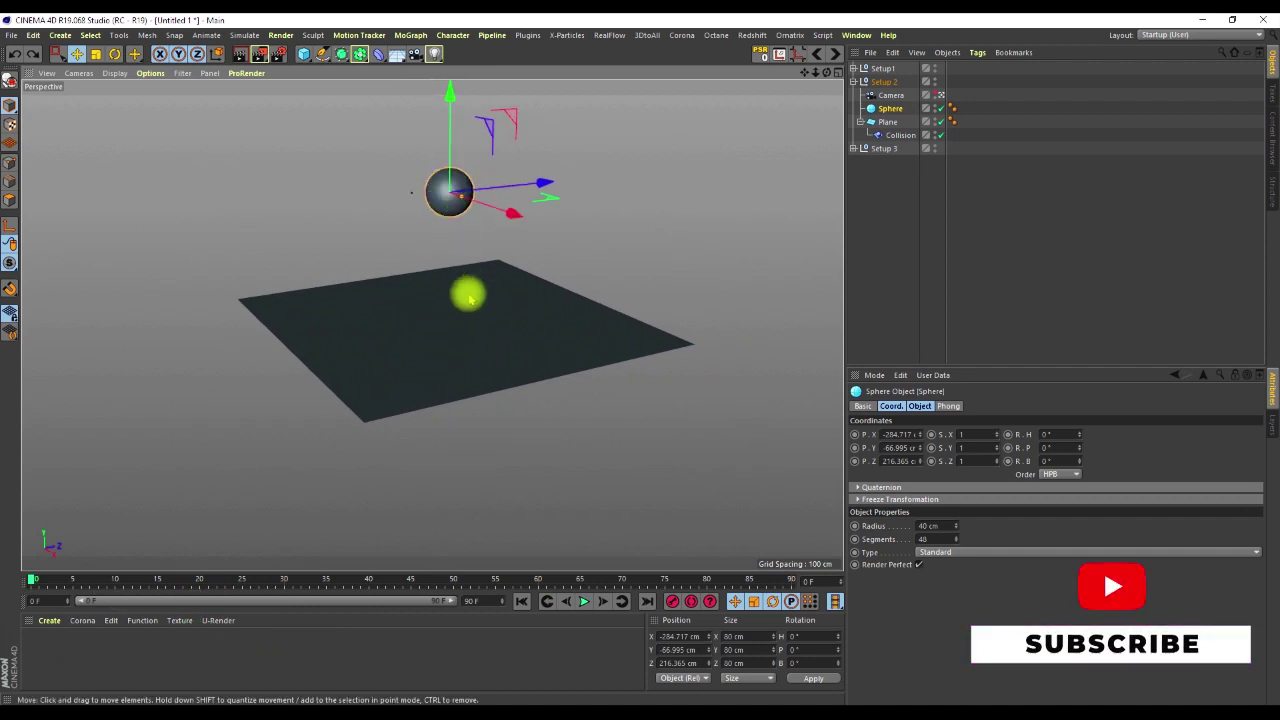
pyautogui.scroll(3, 466, 291)
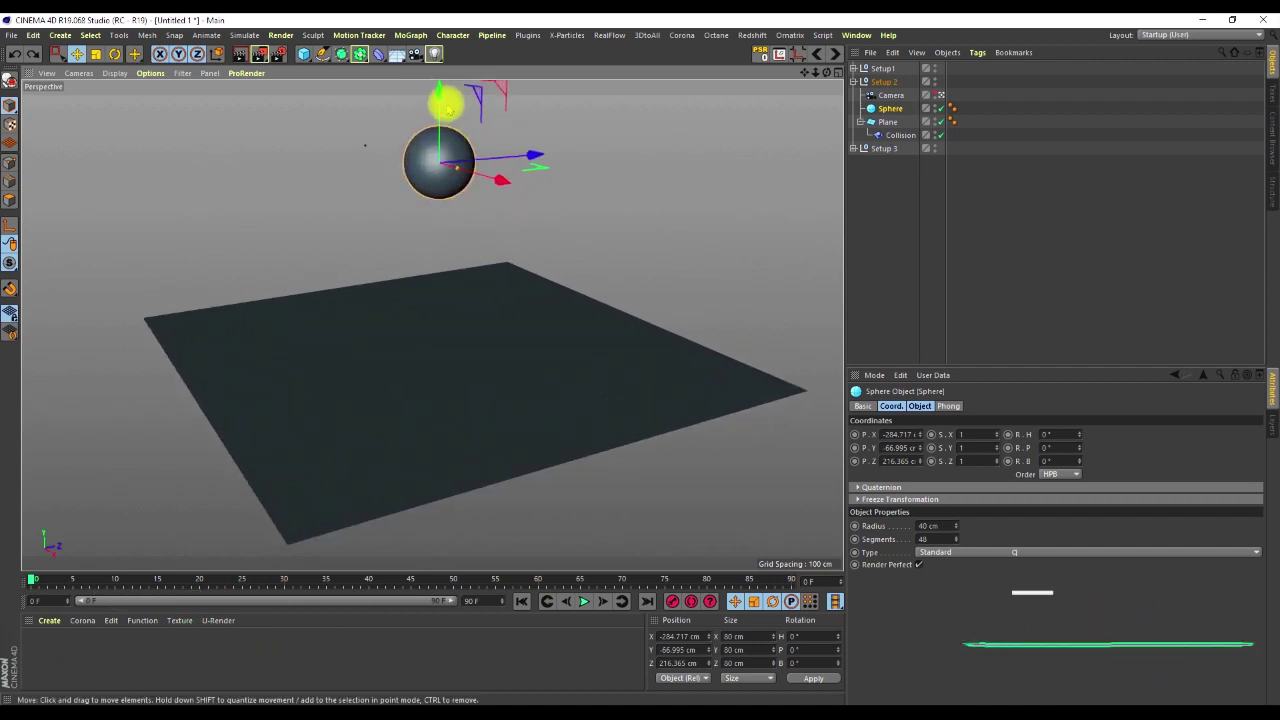
pyautogui.moveTo(441, 101); pyautogui.dragTo(436, 281)
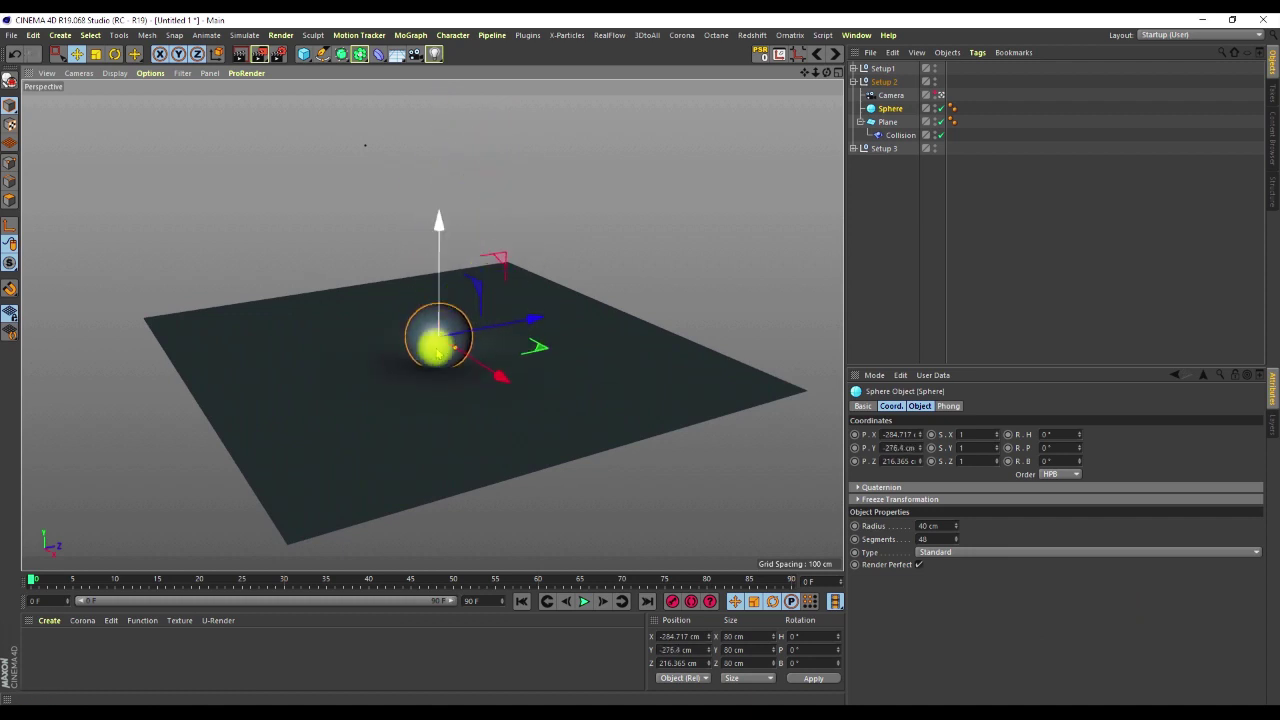
pyautogui.moveTo(443, 343)
pyautogui.keyDown('alt'); pyautogui.mouseDown()
pyautogui.moveTo(390, 316)
pyautogui.moveTo(434, 350)
pyautogui.mouseUp(); pyautogui.keyUp('alt')
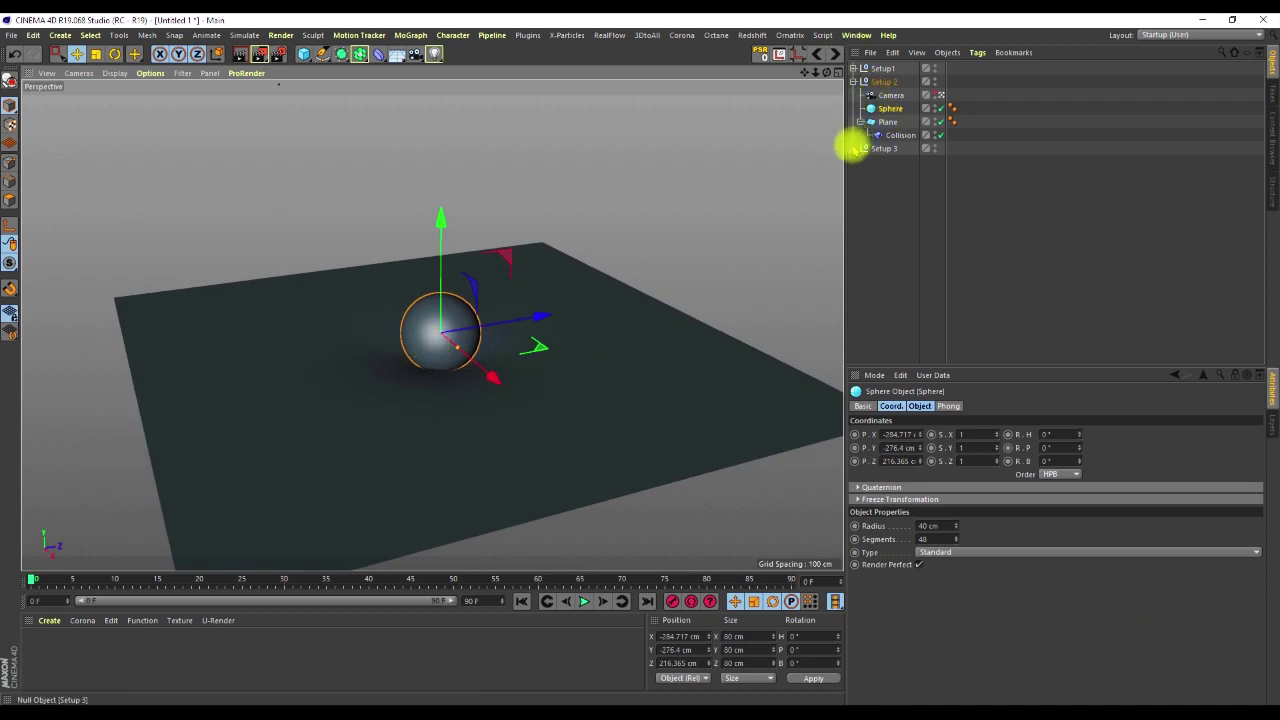
# - Switch to Setup 3 through its camera with the other setups collapsed, and select its sphere
pyautogui.click(853, 148)
pyautogui.click(940, 161)
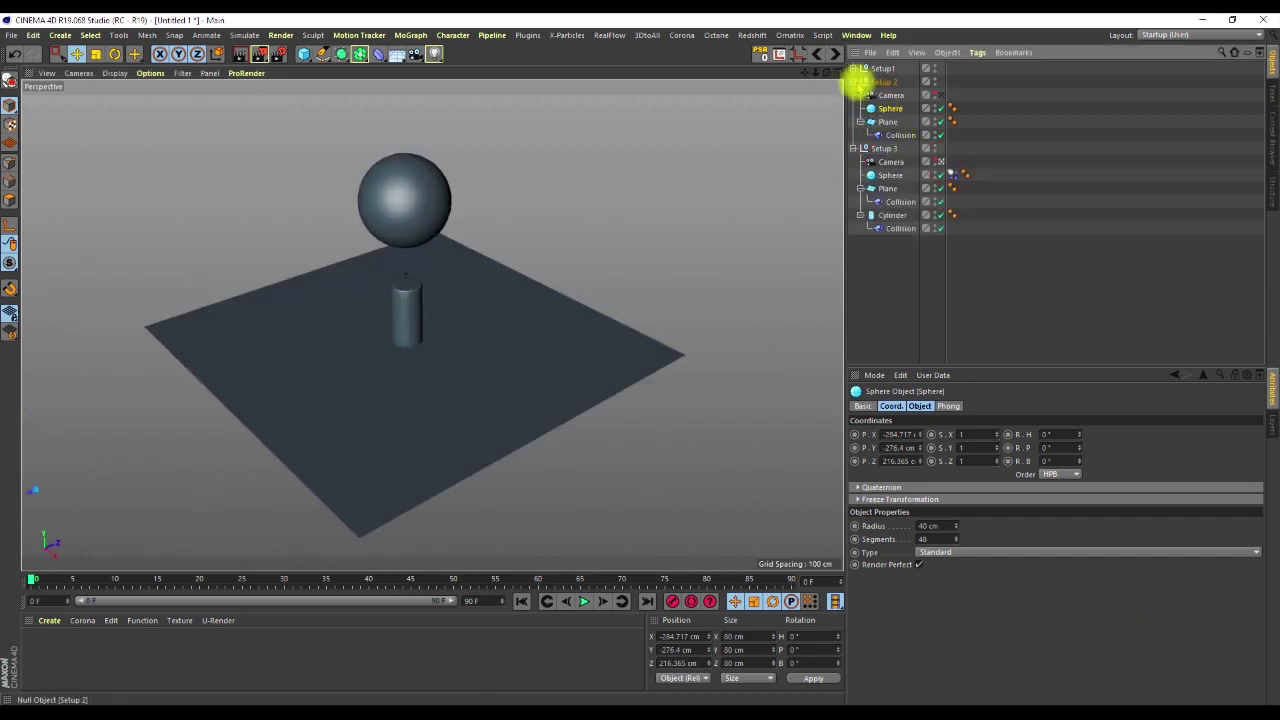
pyautogui.click(853, 81)
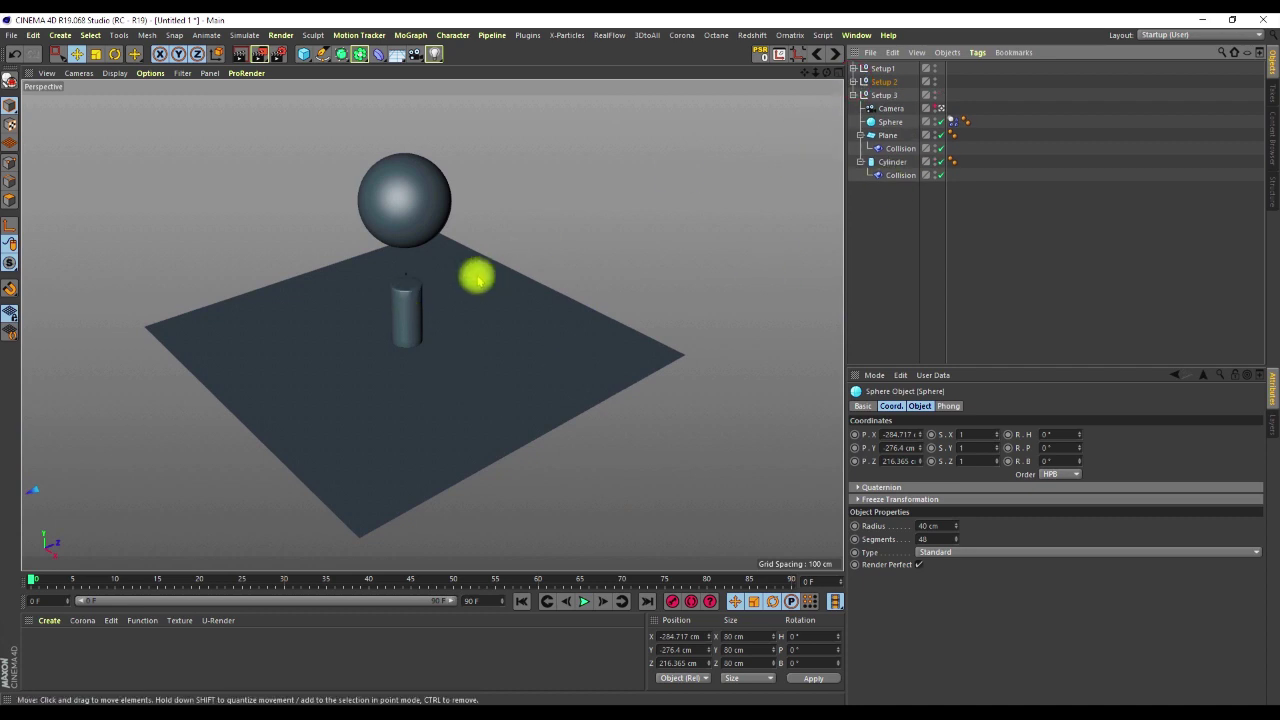
pyautogui.click(887, 122)
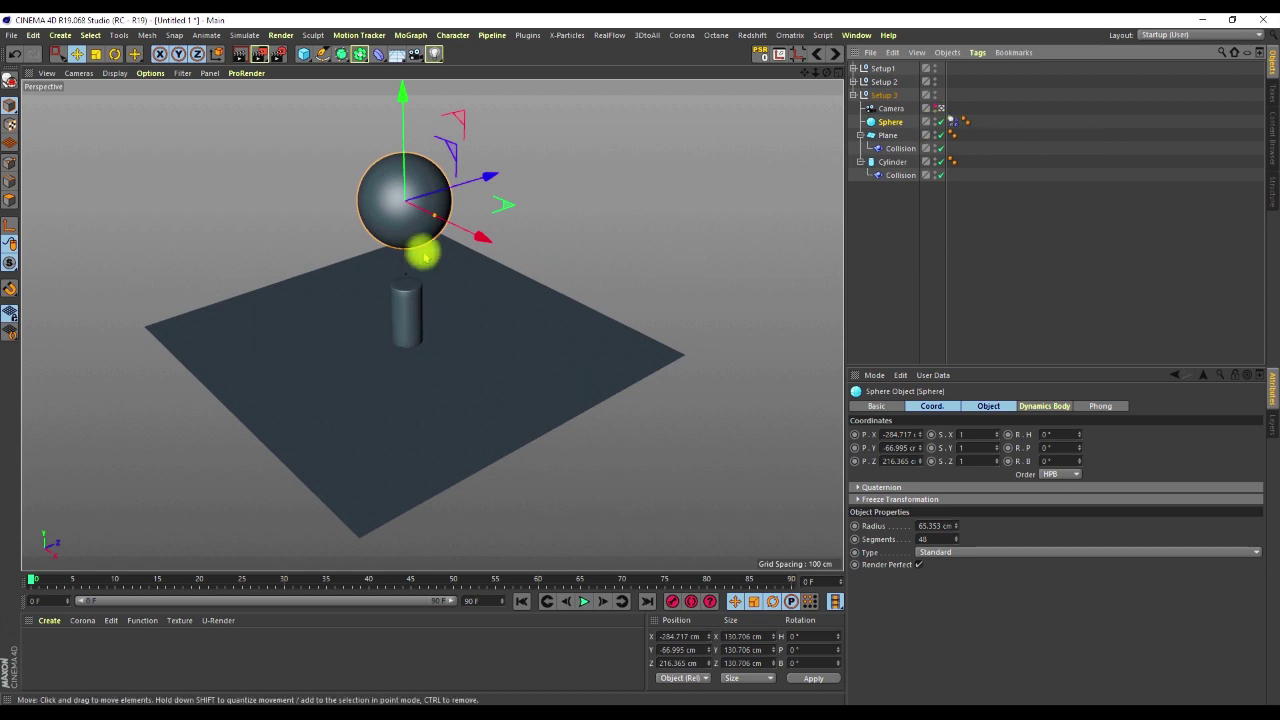
pyautogui.scroll(3, 406, 330)
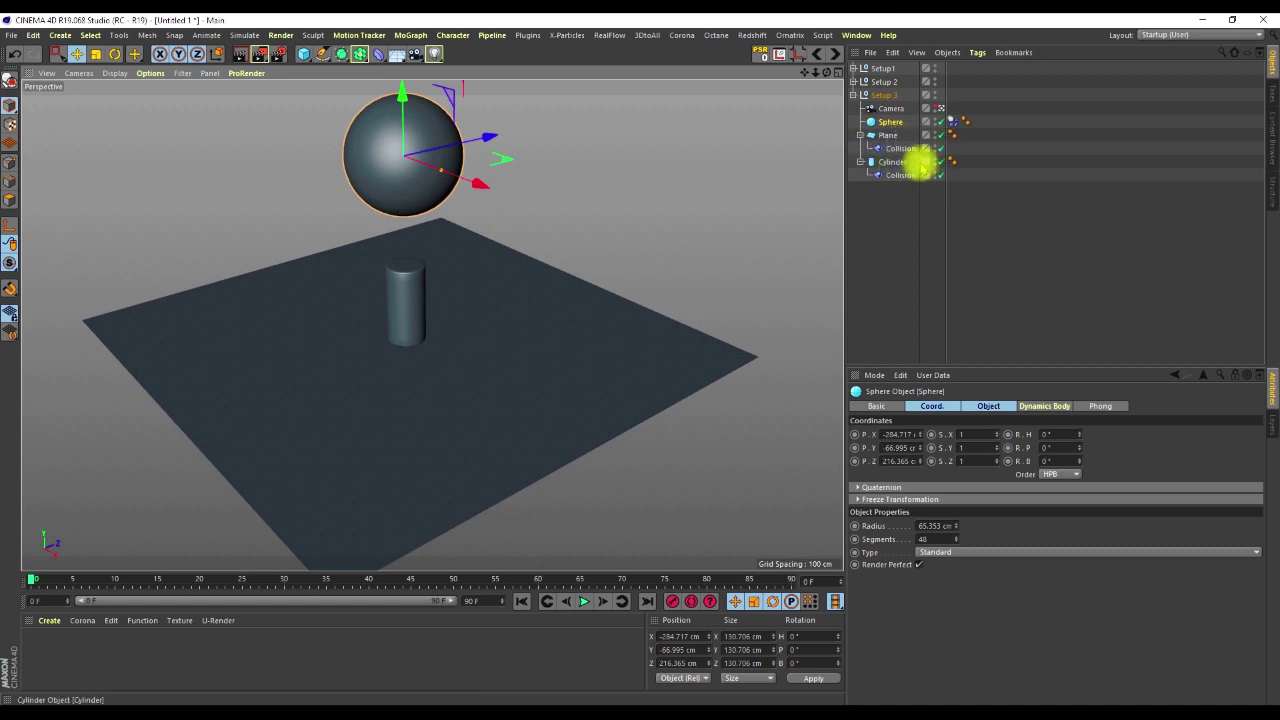
# - Disable Setup 3's cylinder and the Collision deformer under it, with nothing left selected
pyautogui.click(934, 159)
pyautogui.click(934, 159)
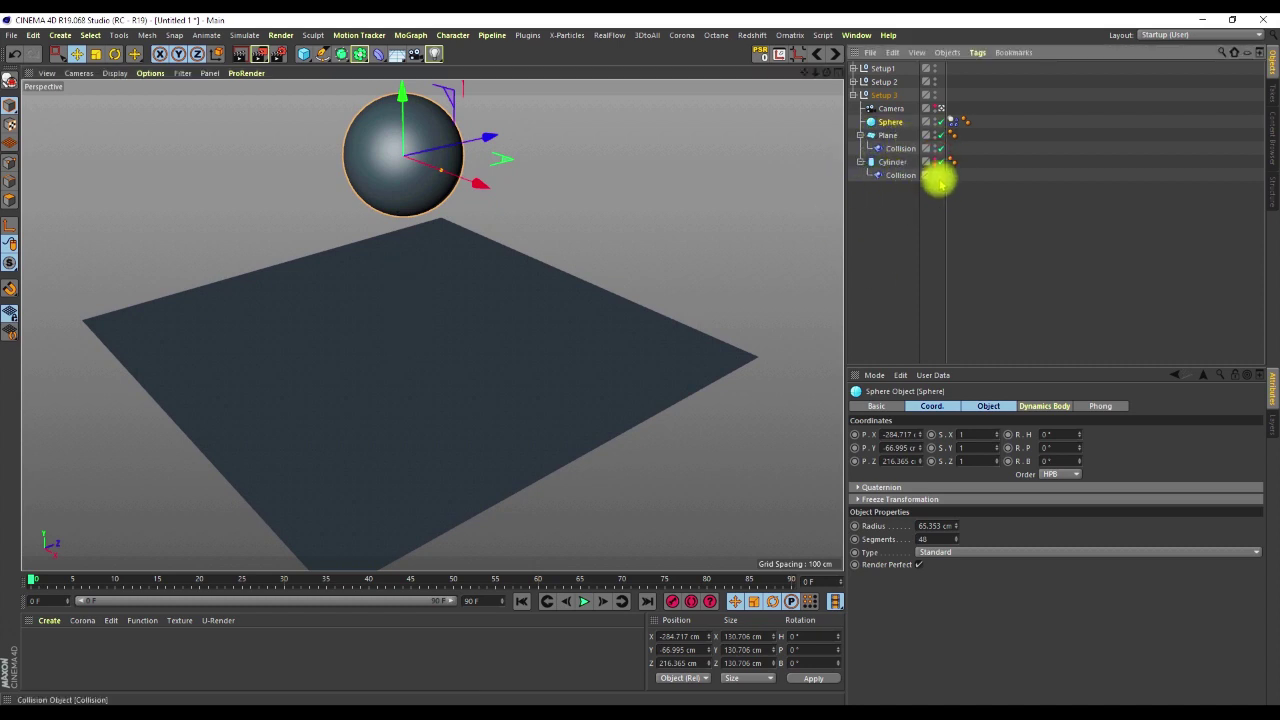
pyautogui.click(975, 192)
pyautogui.click(940, 161)
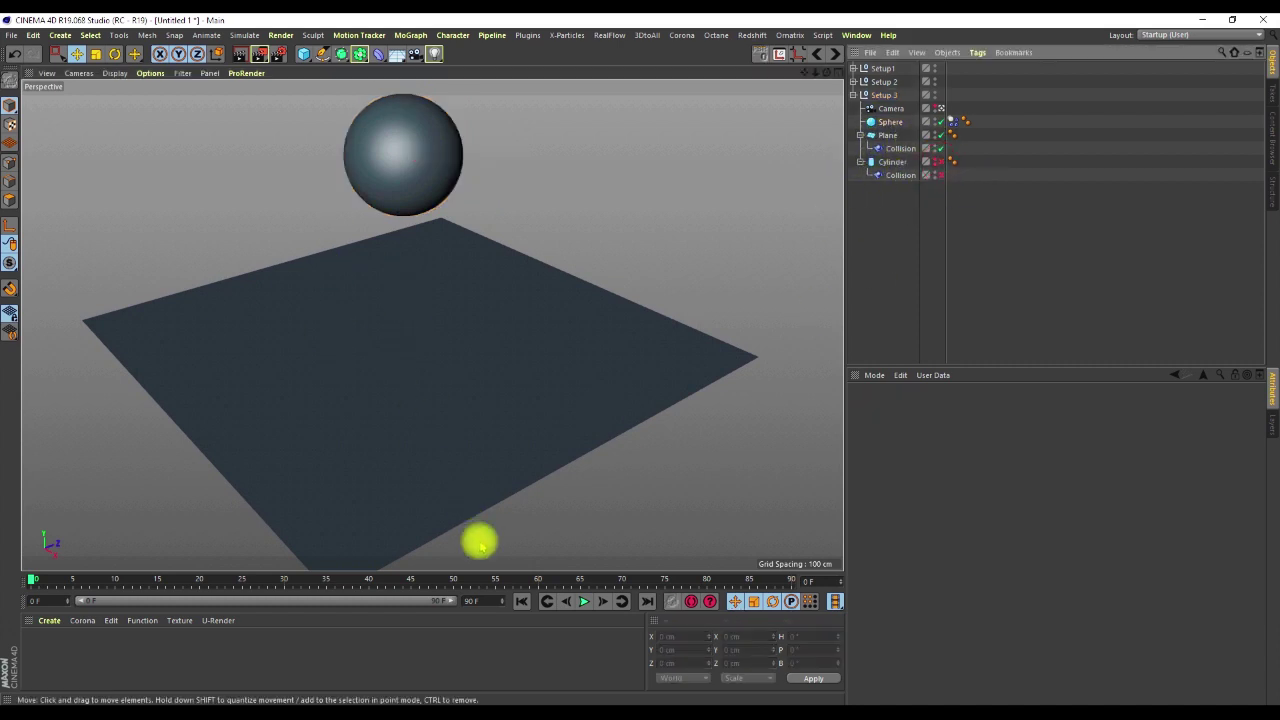
# - Play the Setup 3 simulation, pausing at frames 18 and 29 to examine how the sphere deforms the plane
pyautogui.click(585, 600)
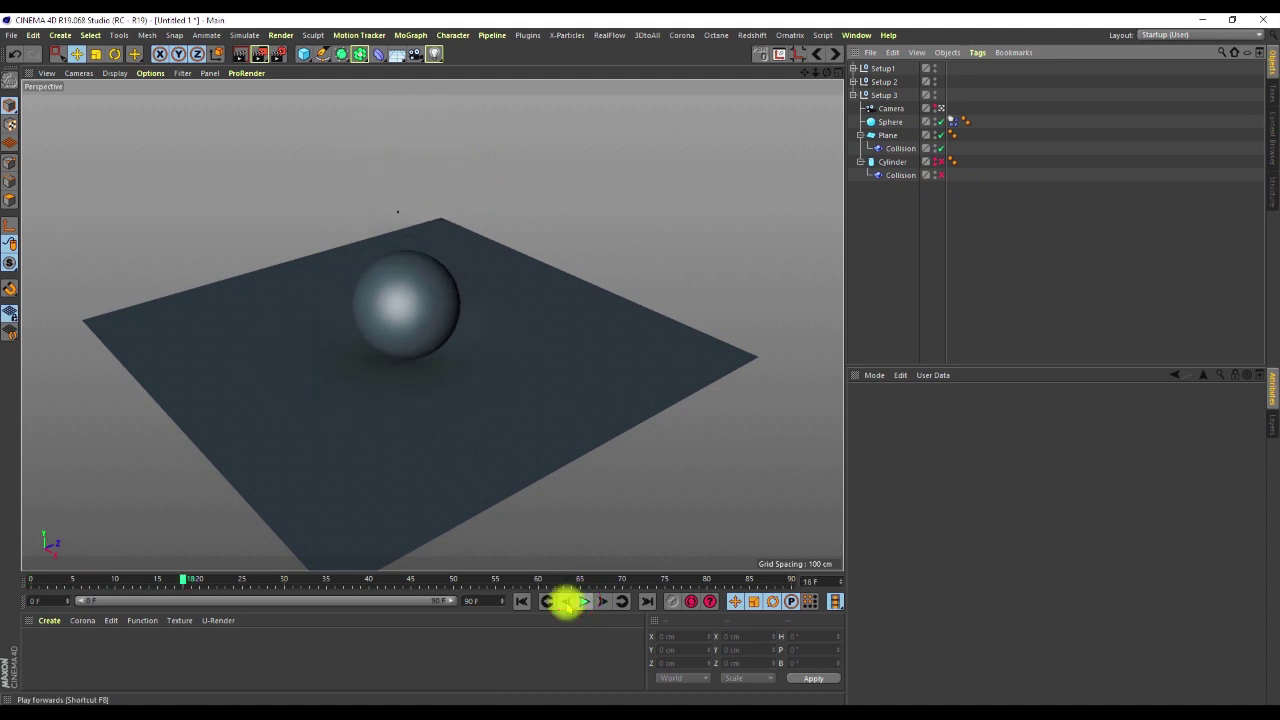
pyautogui.keyDown('alt'); pyautogui.moveTo(426, 362); pyautogui.dragTo(396, 383); pyautogui.keyUp('alt')
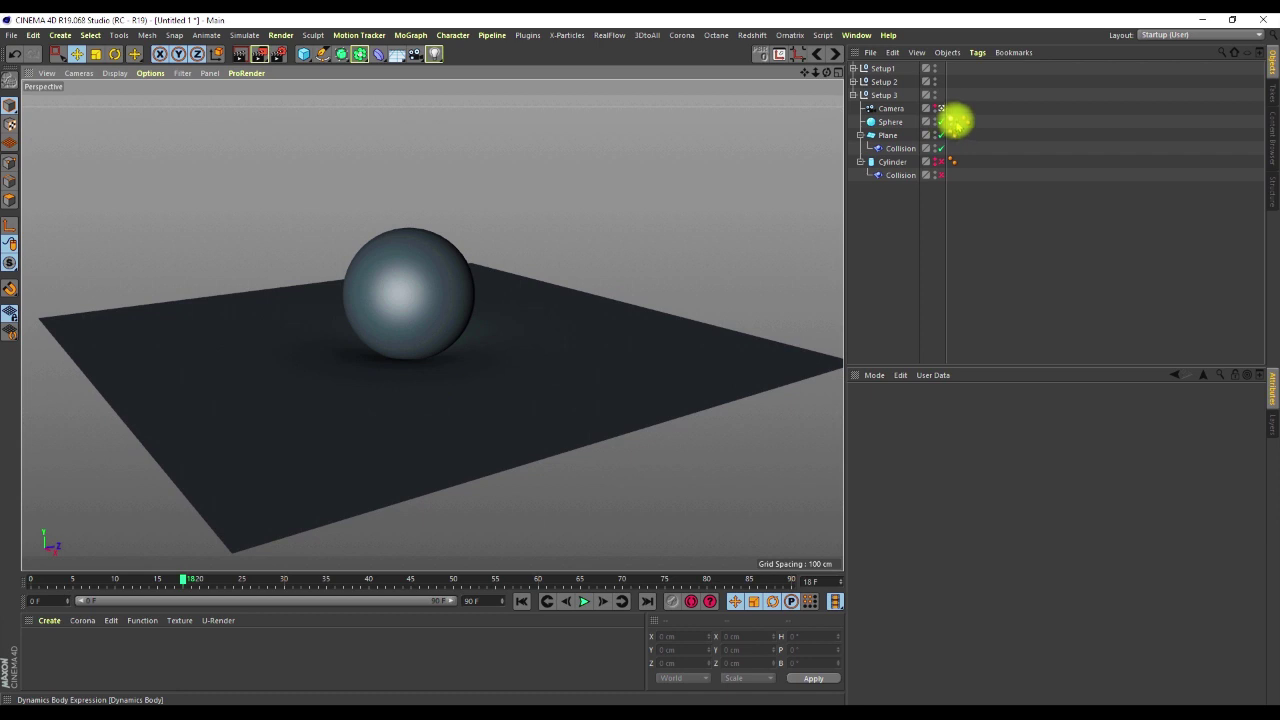
pyautogui.click(583, 600)
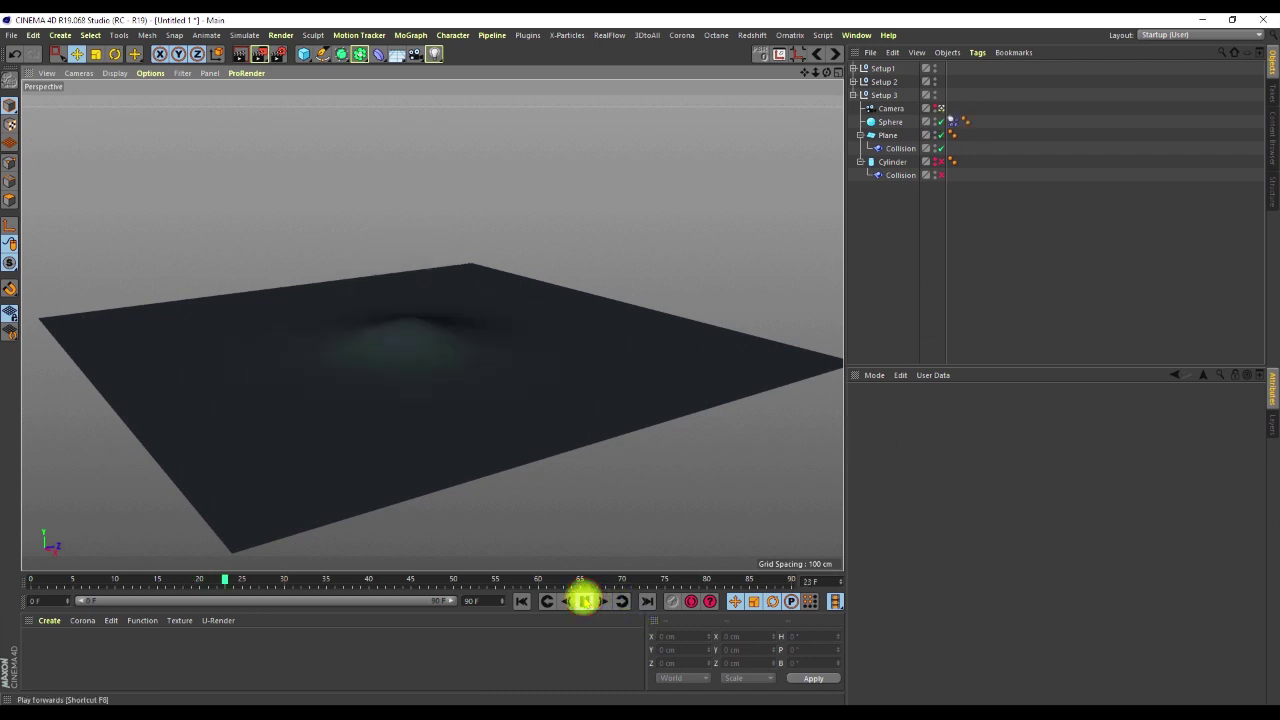
pyautogui.click(583, 600)
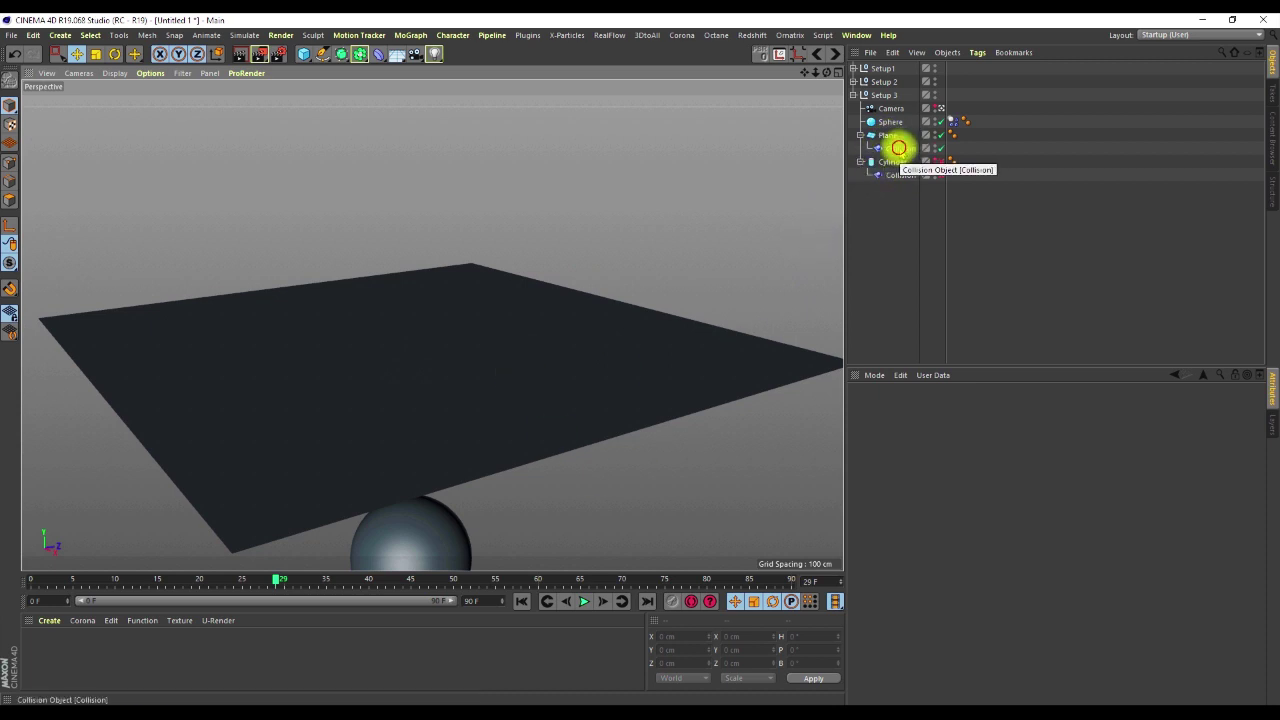
# - Show the colliders of the plane's Collision deformer in Setup 3, and replay the simulation from frame 0 to frame 19
pyautogui.click(899, 148)
pyautogui.click(982, 406)
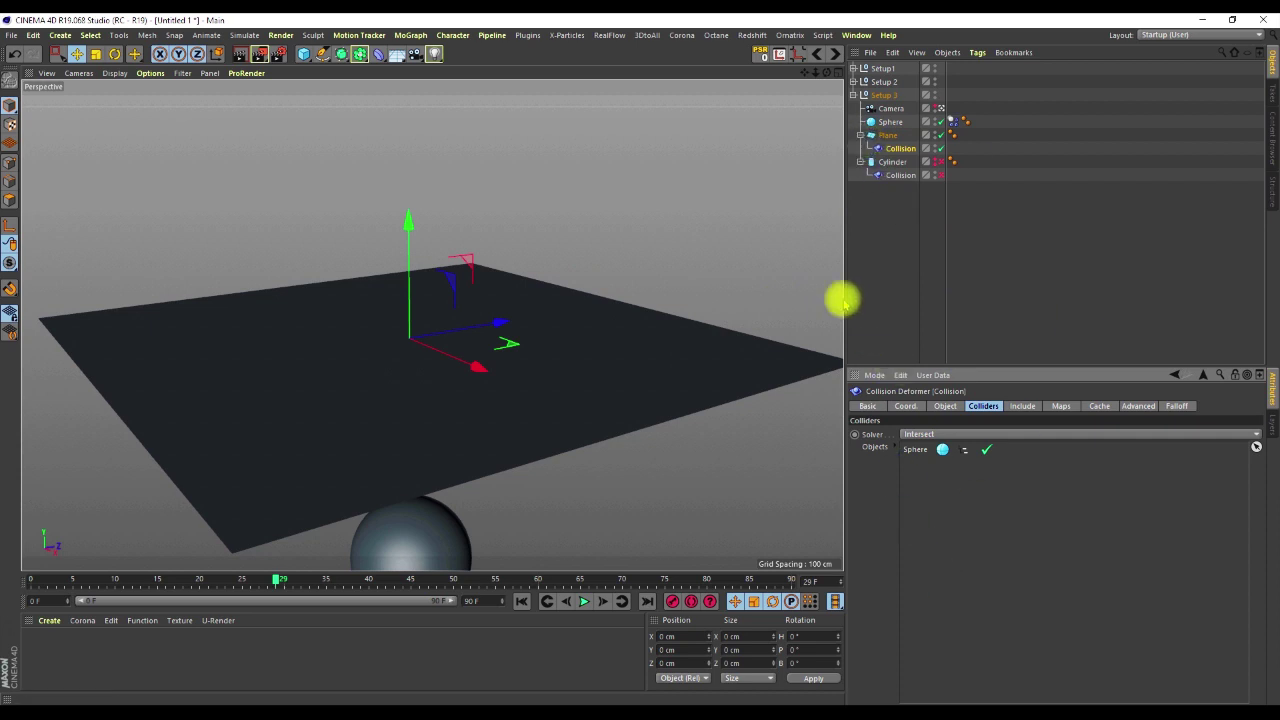
pyautogui.click(520, 601)
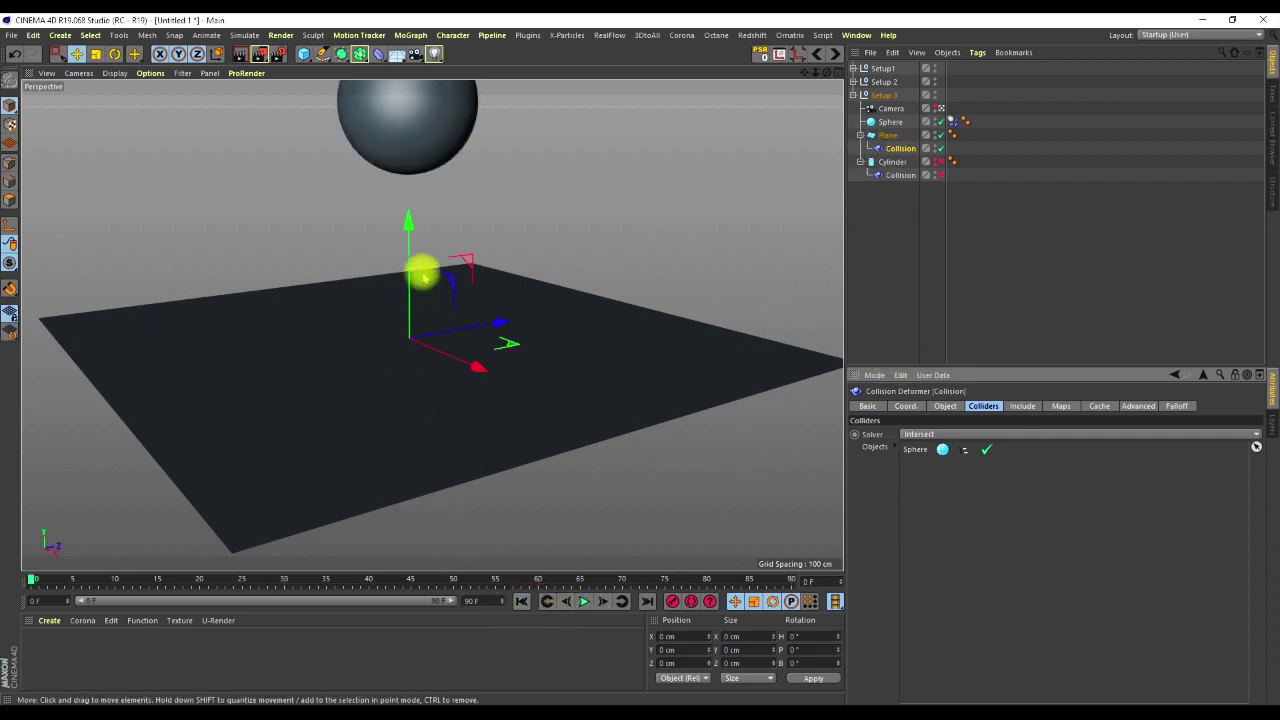
pyautogui.click(582, 601)
pyautogui.click(582, 601)
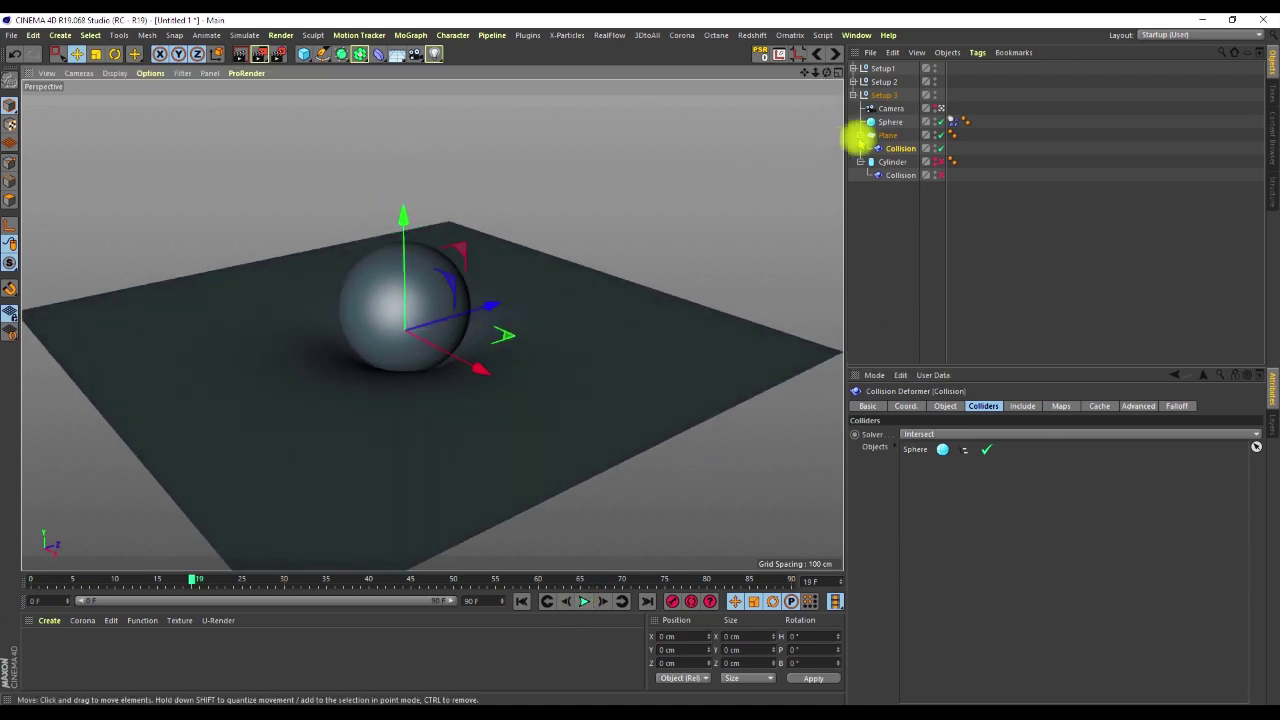
# - Return the animation to frame 0 and add a Collider Body tag to Setup 3's plane, leaving nothing selected
pyautogui.rightClick(890, 134)
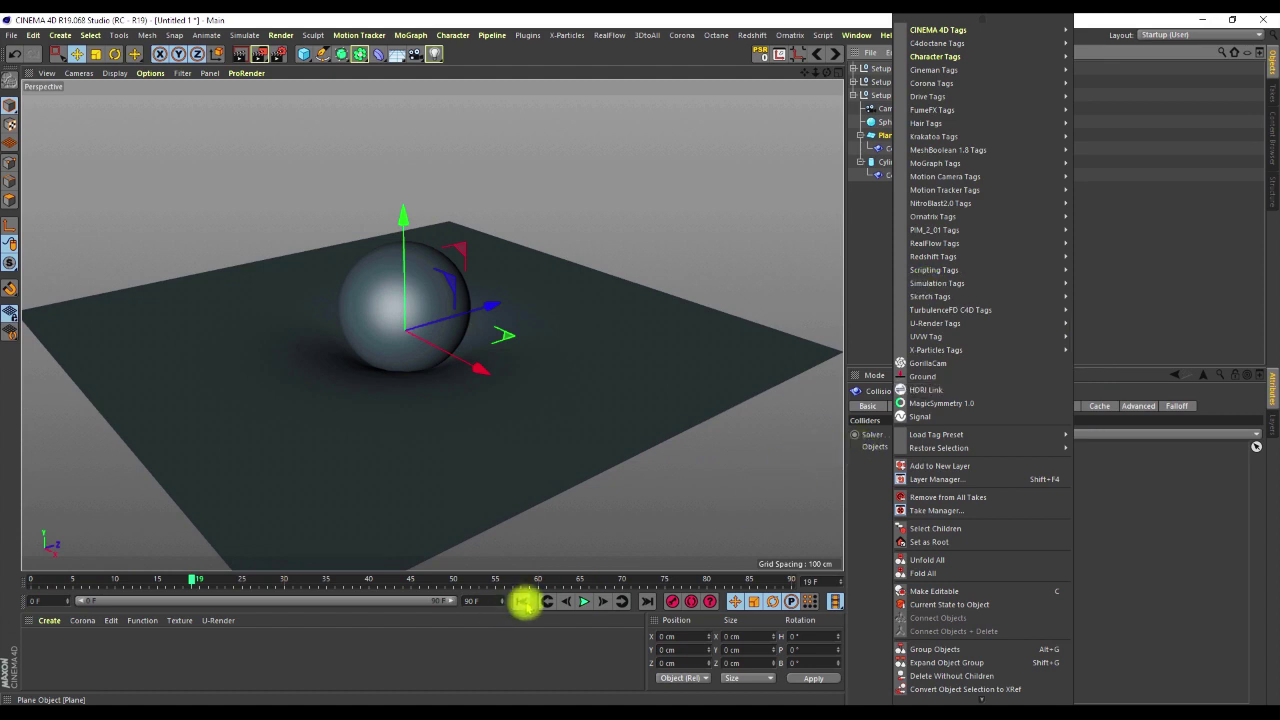
pyautogui.click(551, 580)
pyautogui.click(521, 601)
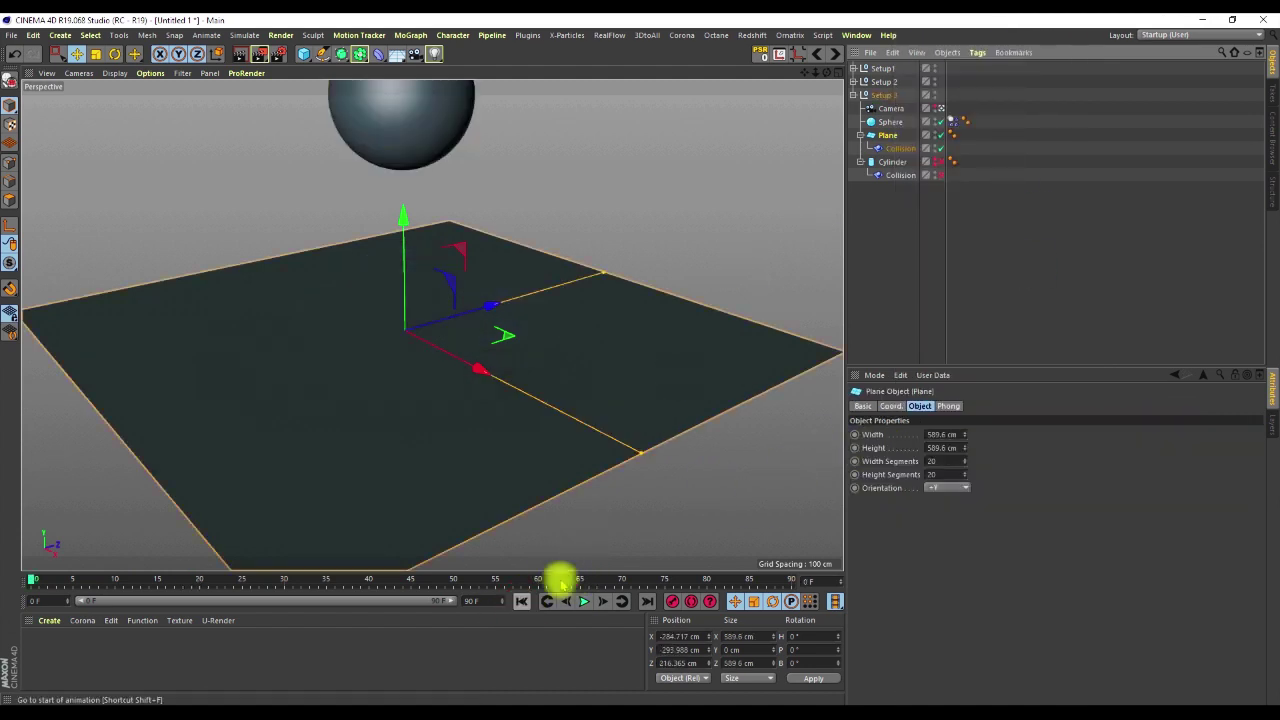
pyautogui.rightClick(891, 134)
pyautogui.moveTo(930, 283)
pyautogui.click(1108, 310)
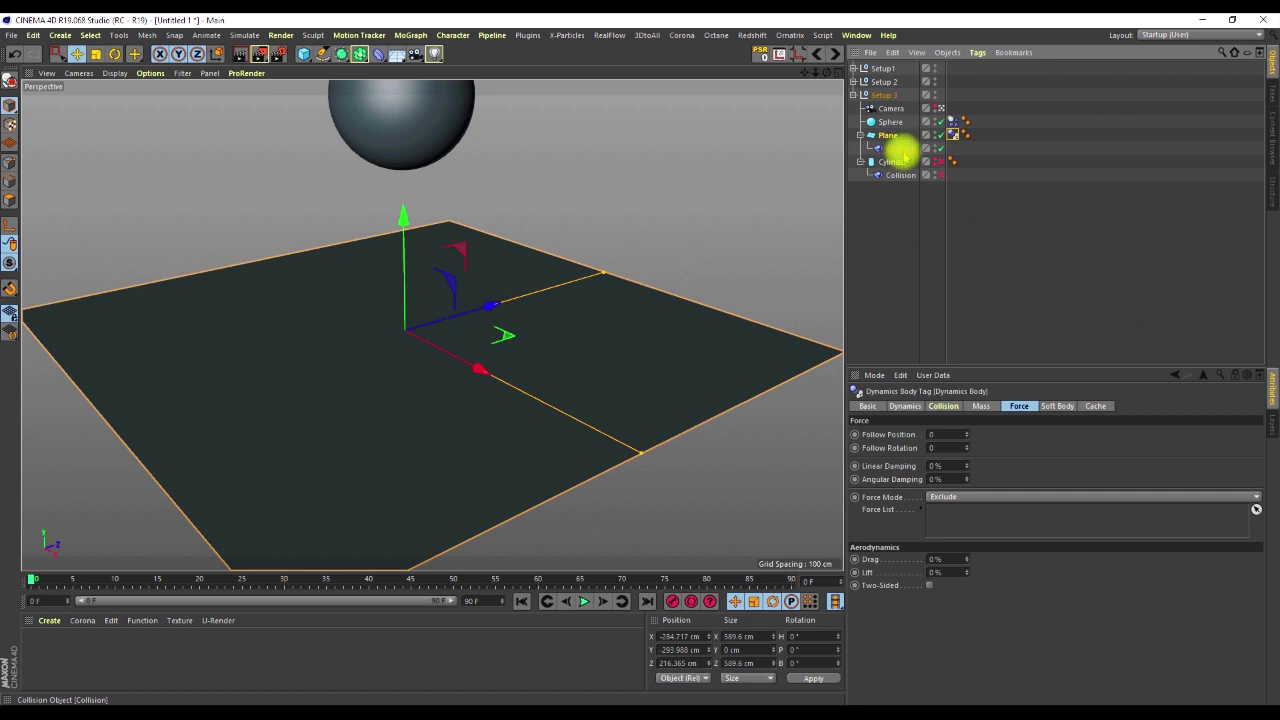
pyautogui.click(980, 192)
# - Play the Setup 3 simulation to frame 26 and examine from several angles how the sphere meets the plane
pyautogui.click(580, 601)
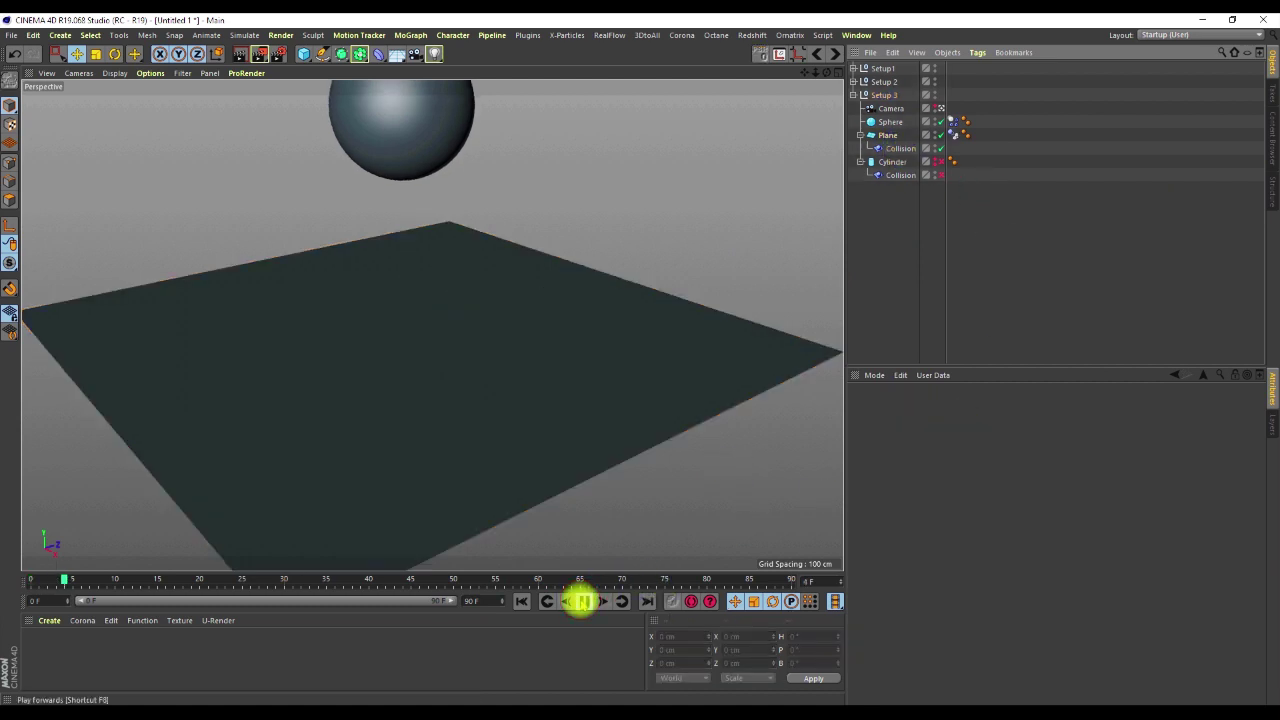
pyautogui.click(580, 601)
pyautogui.keyDown('alt'); pyautogui.moveTo(432, 322); pyautogui.dragTo(491, 394); pyautogui.keyUp('alt')
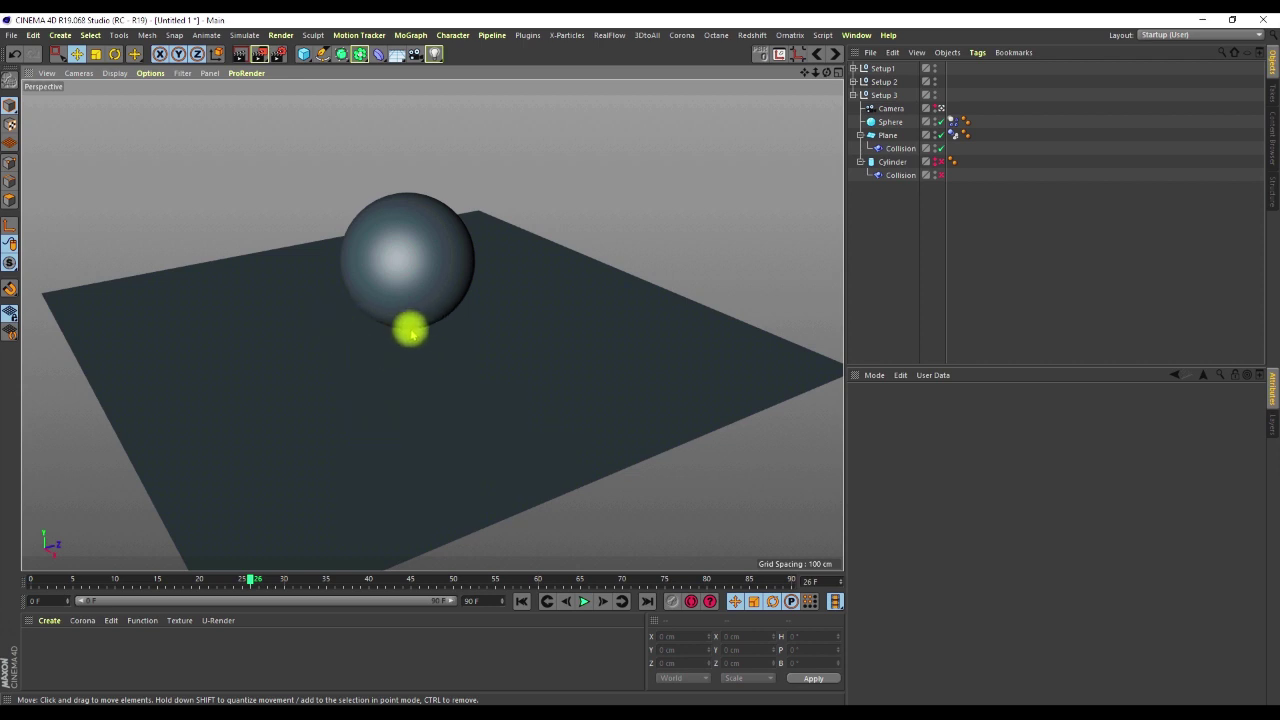
pyautogui.scroll(-6, 411, 318)
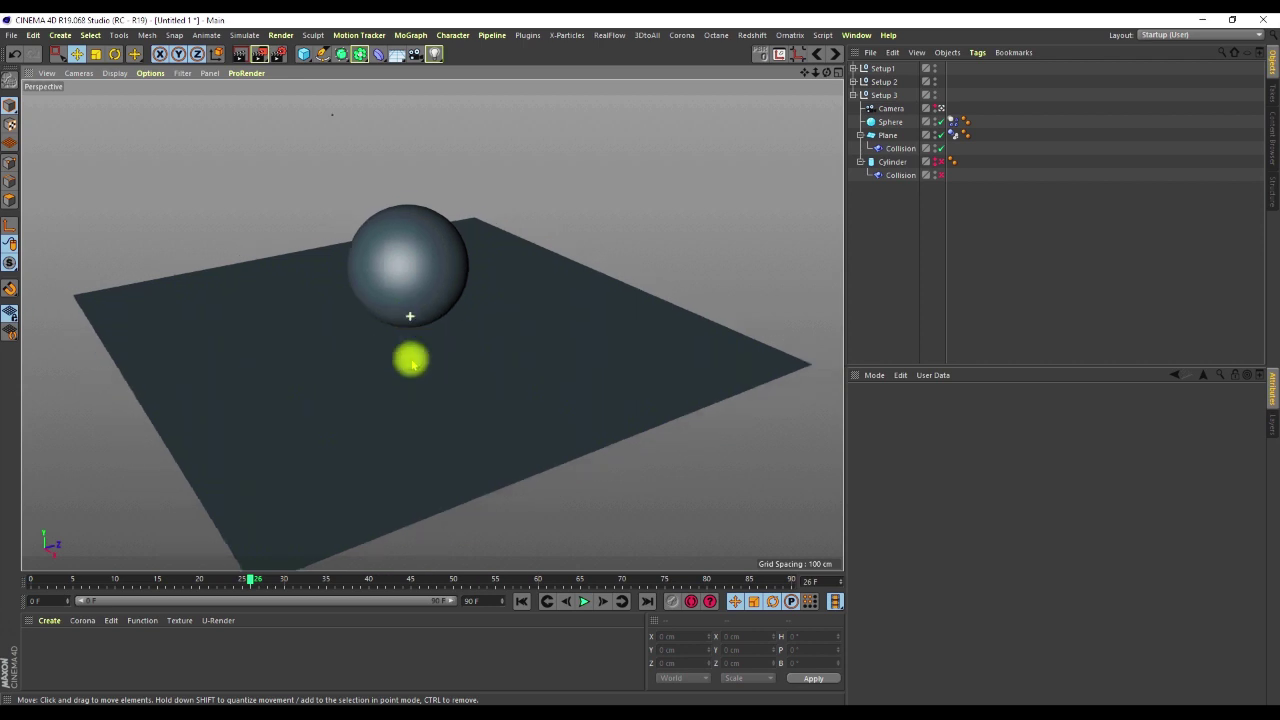
pyautogui.scroll(3, 410, 288)
pyautogui.keyDown('alt'); pyautogui.moveTo(410, 297); pyautogui.dragTo(410, 265); pyautogui.keyUp('alt')
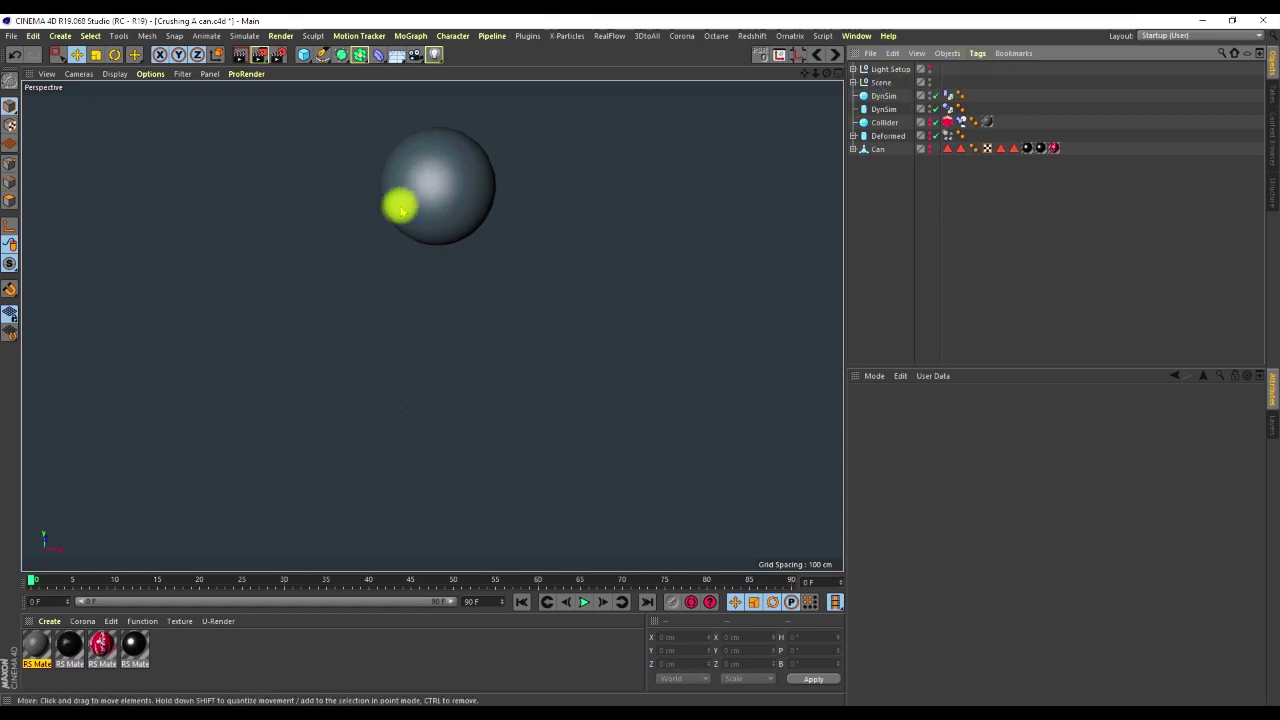
# - In the Crushing A can.c4d scene, select the DynSim sphere and the DynSim cylinder in turn to inspect them
pyautogui.moveTo(437, 201)
pyautogui.keyDown('alt'); pyautogui.mouseDown()
pyautogui.moveTo(434, 183)
pyautogui.moveTo(432, 198)
pyautogui.mouseUp(); pyautogui.keyUp('alt')
pyautogui.click(883, 96)
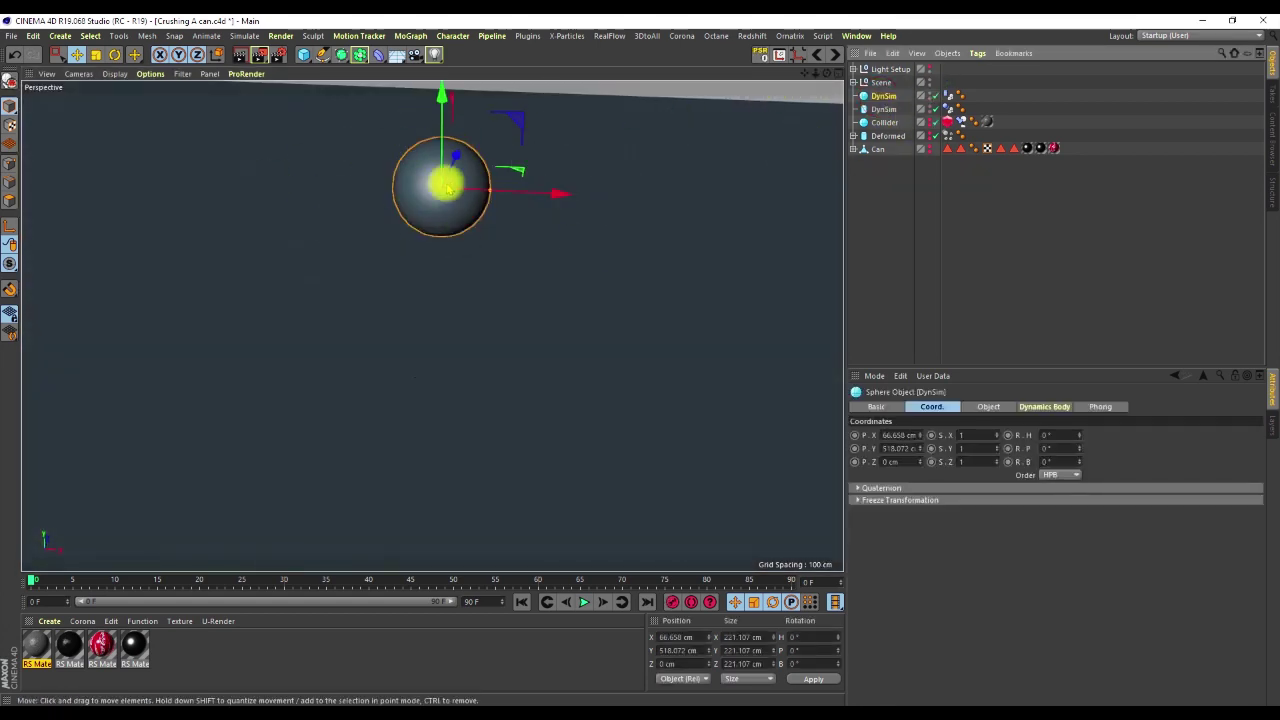
pyautogui.scroll(-3, 434, 194)
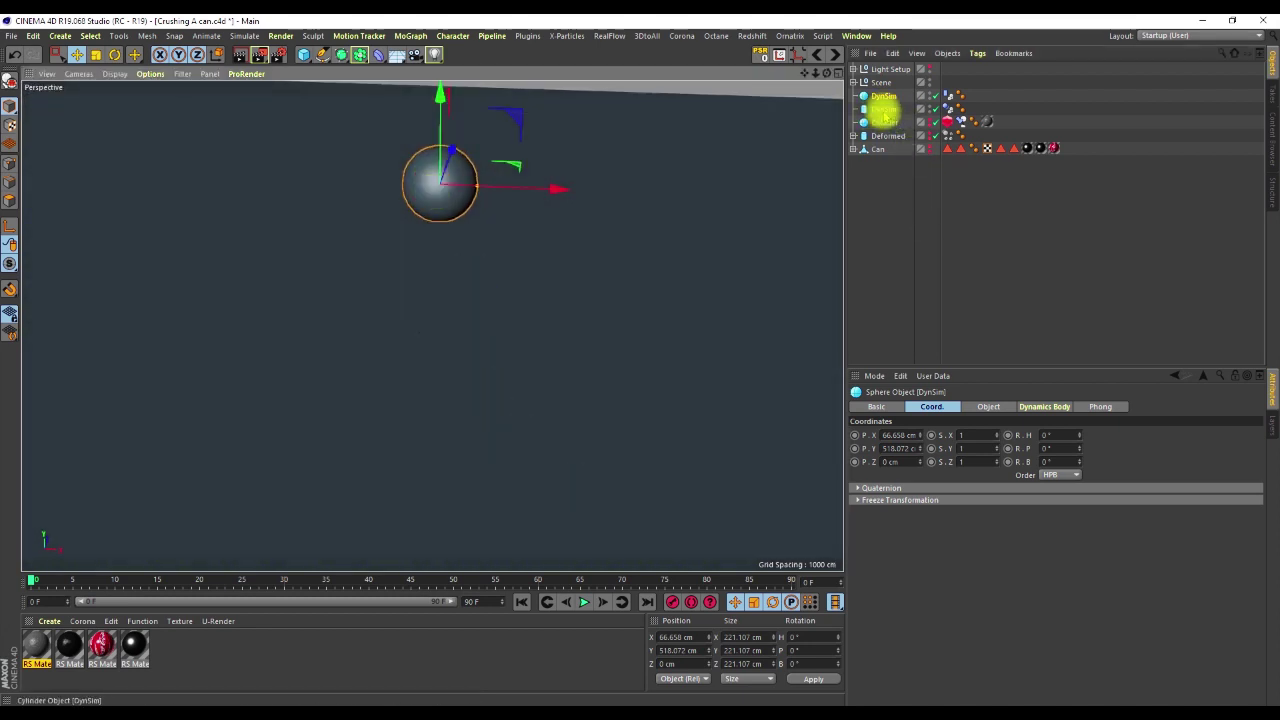
pyautogui.click(884, 109)
pyautogui.keyDown('alt'); pyautogui.moveTo(466, 357); pyautogui.dragTo(420, 369); pyautogui.keyUp('alt')
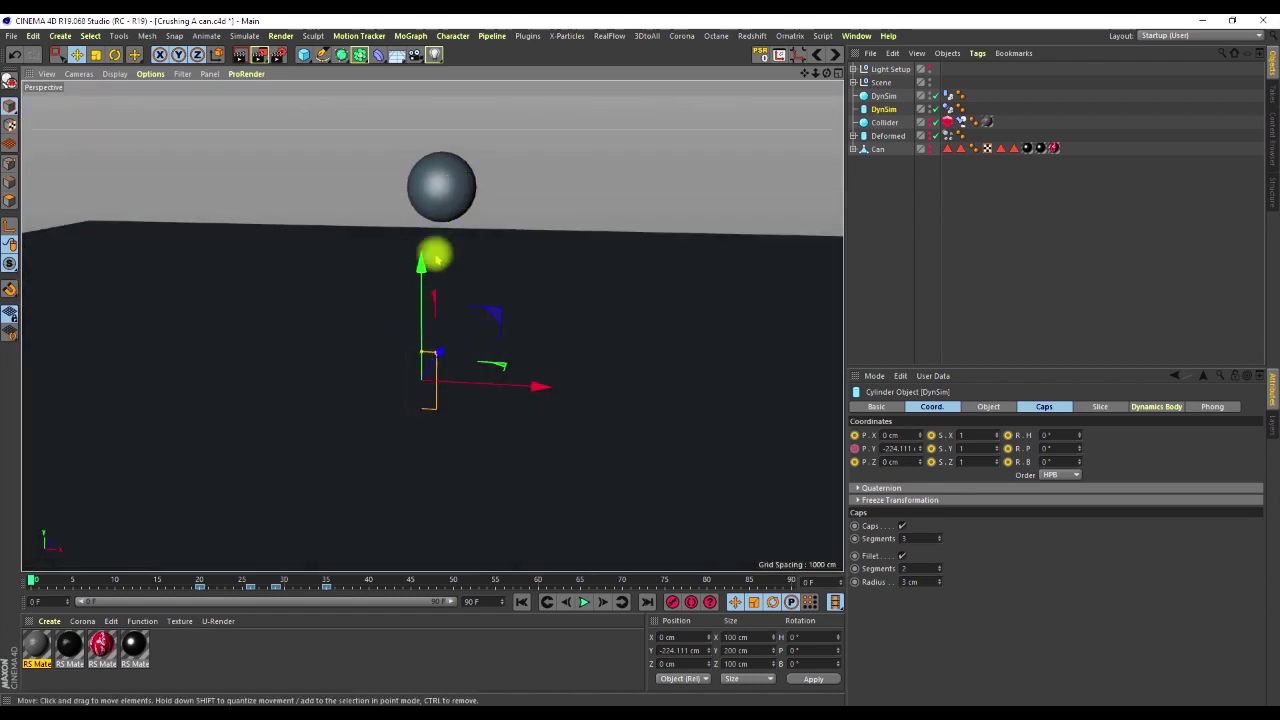
# - Play the can scene's simulation with nothing selected, replay it from frame 0 to frame 46, and return to frame 0
pyautogui.click(584, 601)
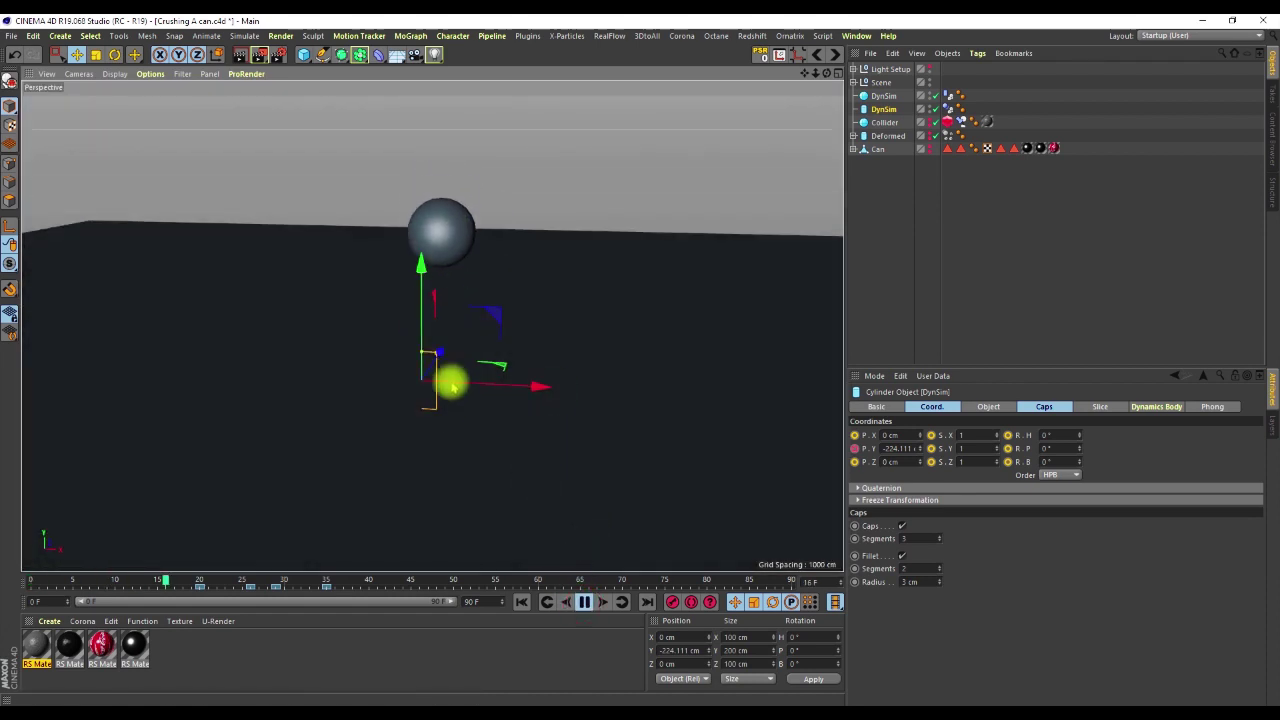
pyautogui.click(980, 238)
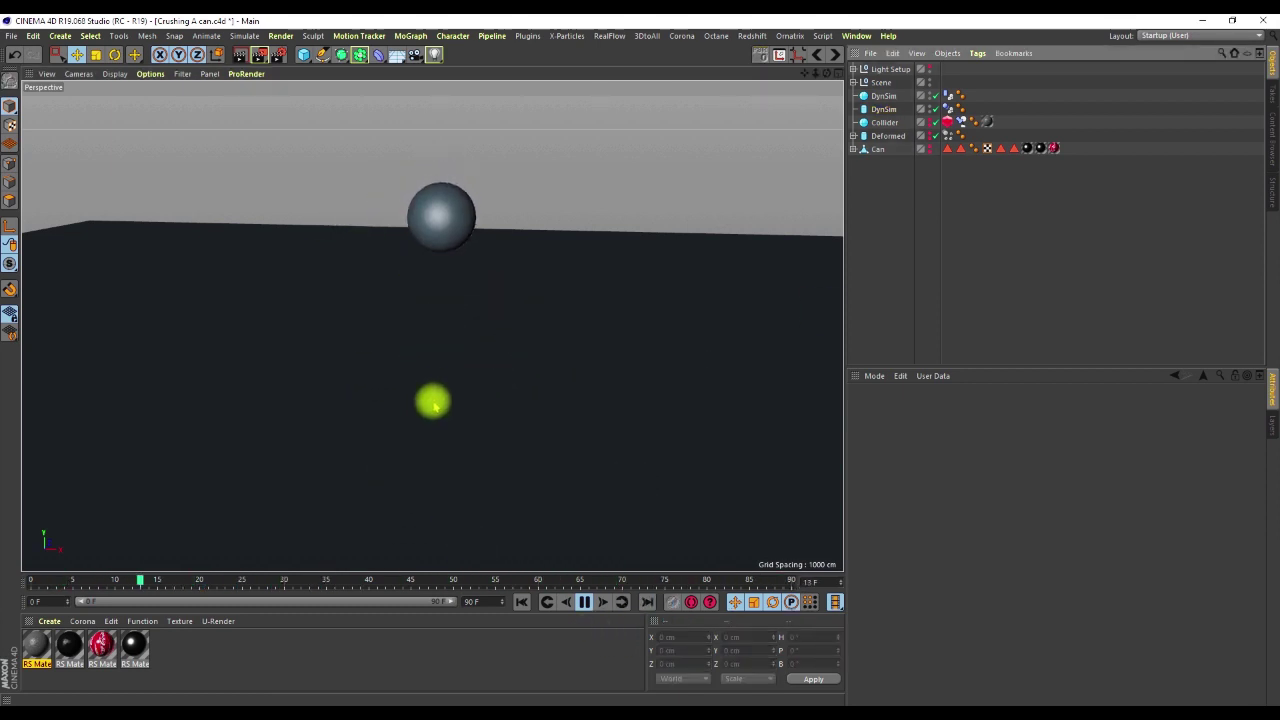
pyautogui.click(583, 600)
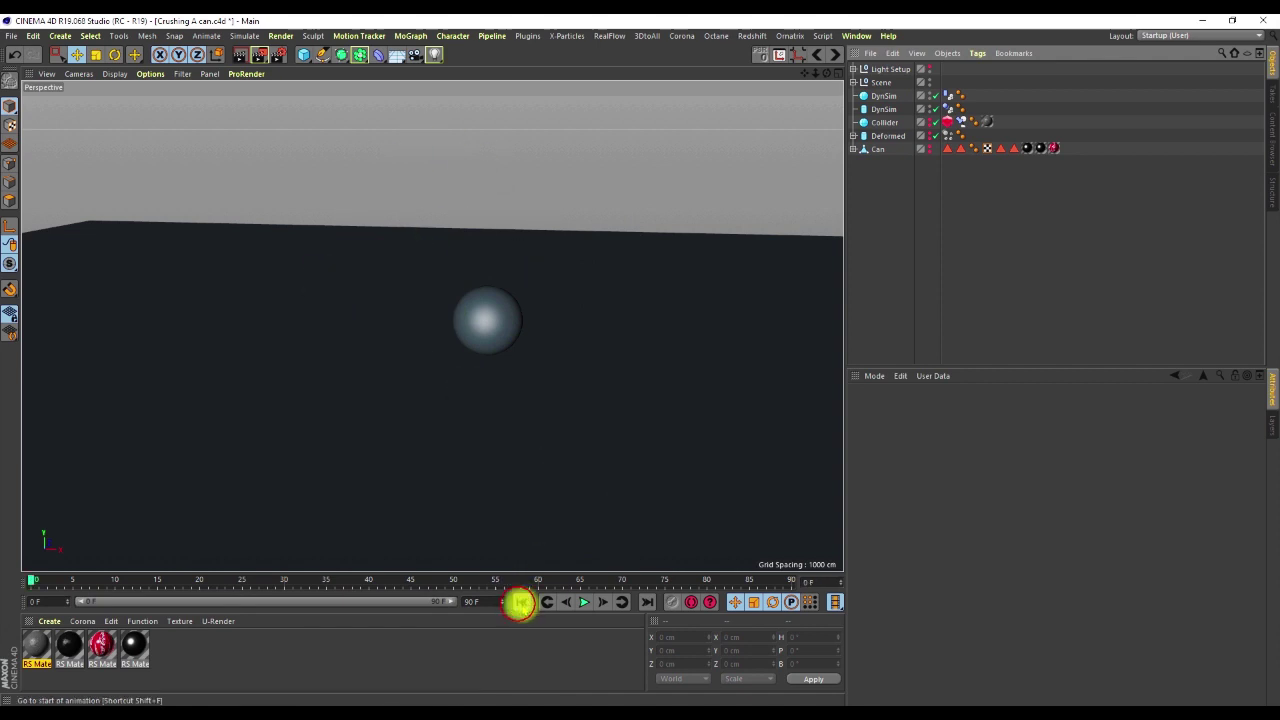
pyautogui.click(520, 602)
pyautogui.click(582, 601)
pyautogui.click(582, 601)
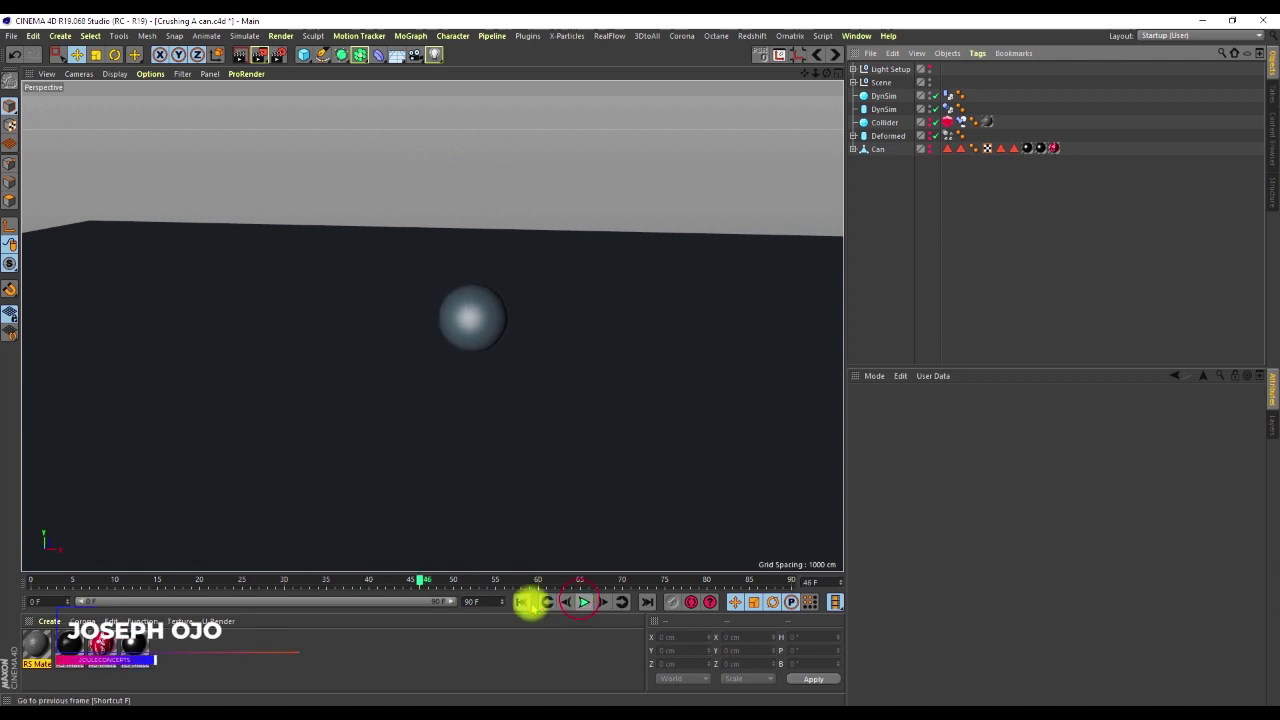
pyautogui.click(521, 601)
# - Add a trial cylinder raised to about 94 cm in Y beneath the sphere, and delete it again
pyautogui.click(303, 54)
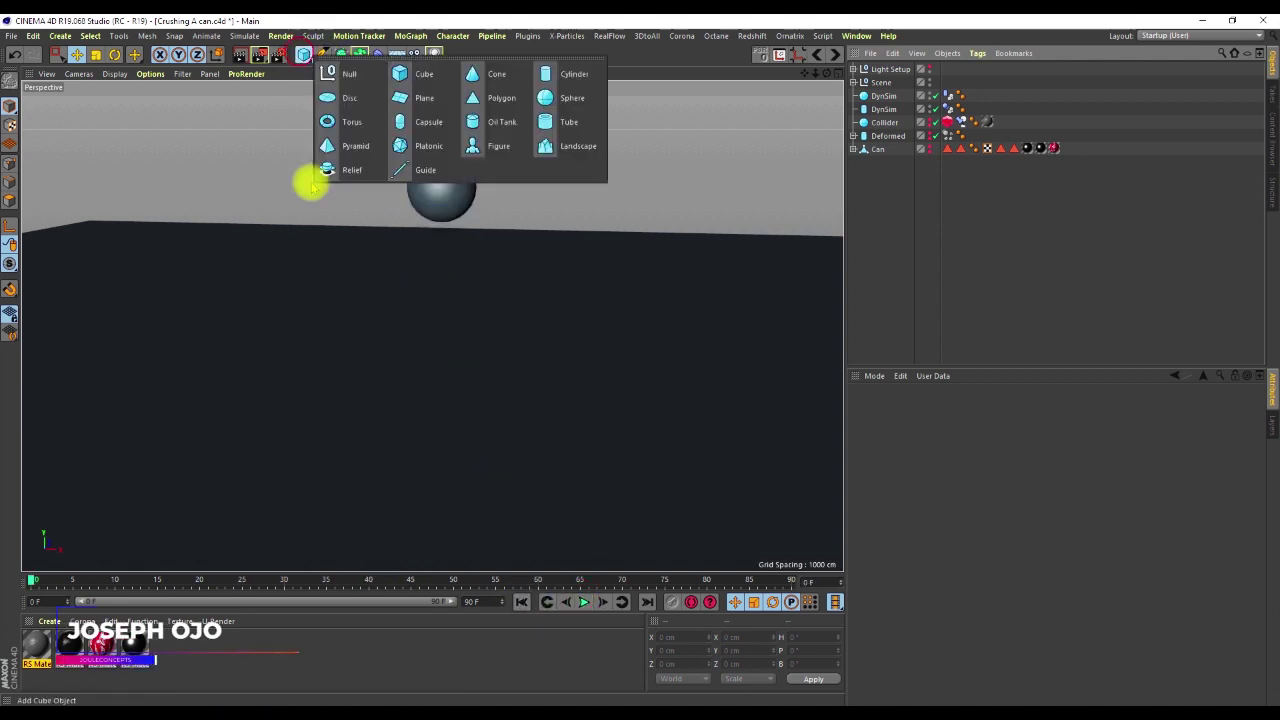
pyautogui.click(571, 74)
pyautogui.moveTo(433, 250); pyautogui.dragTo(423, 196)
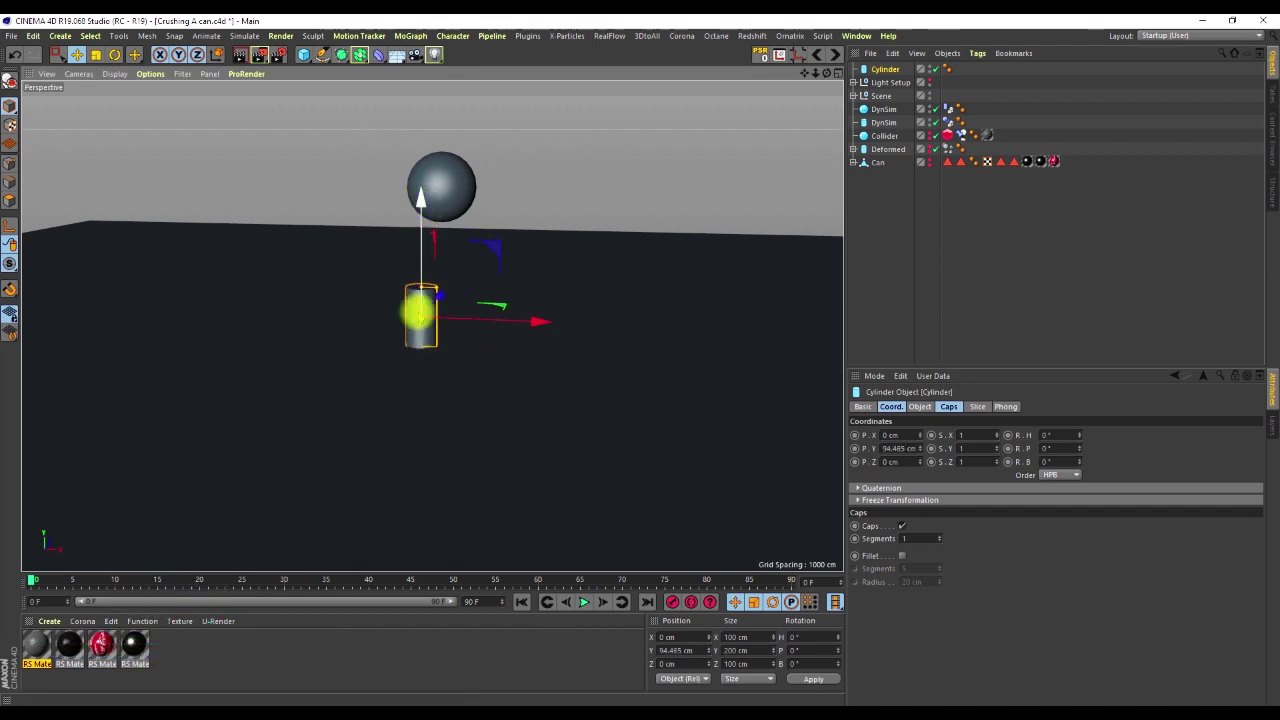
pyautogui.rightClick(872, 68)
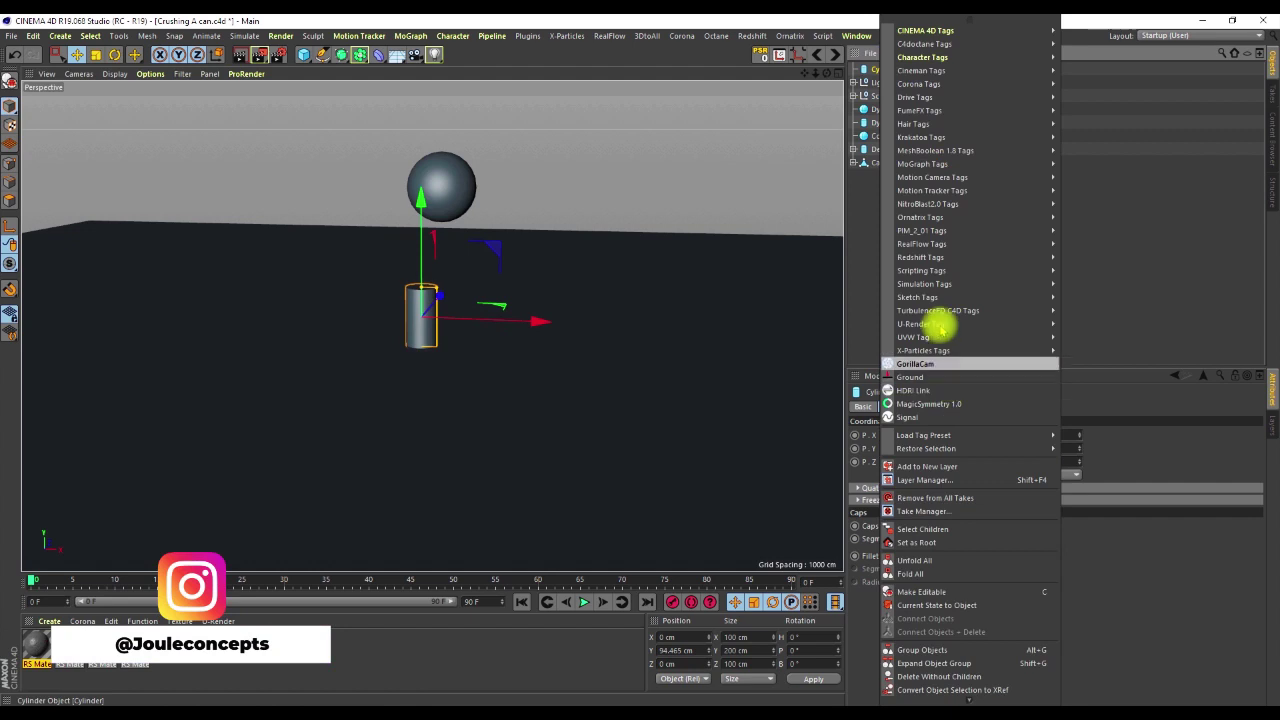
pyautogui.click(1132, 201)
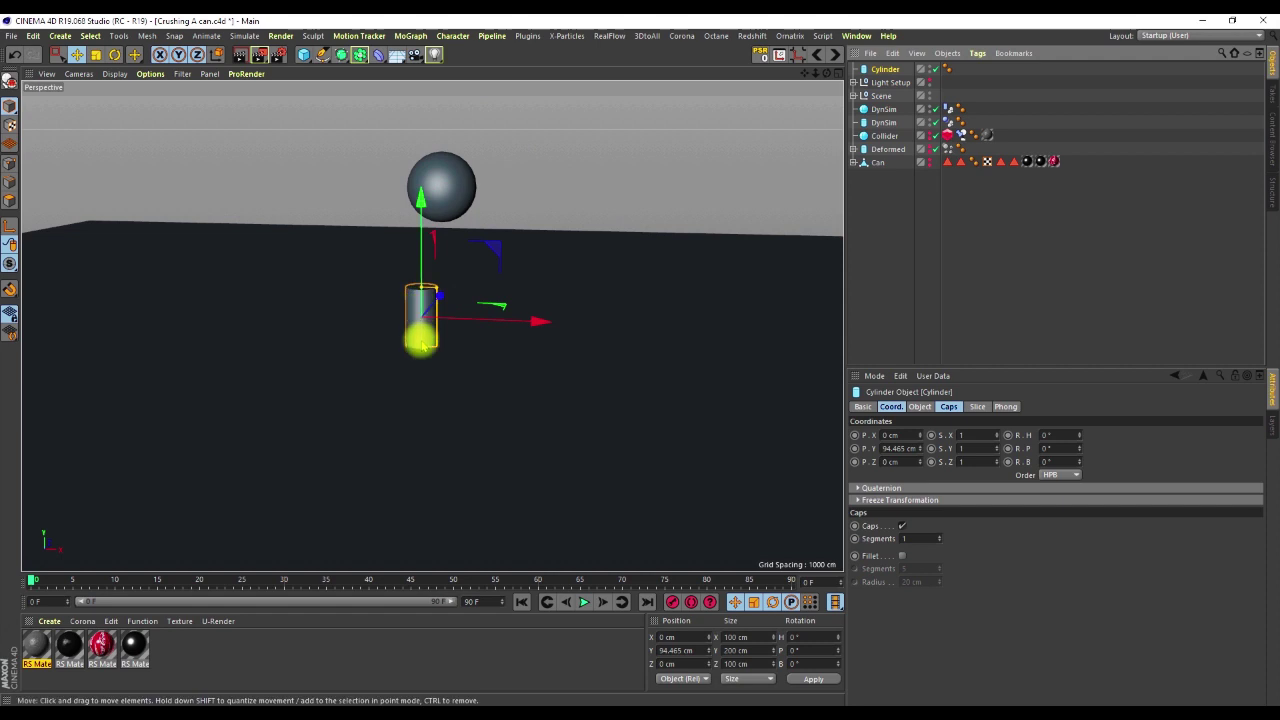
pyautogui.press('Delete')
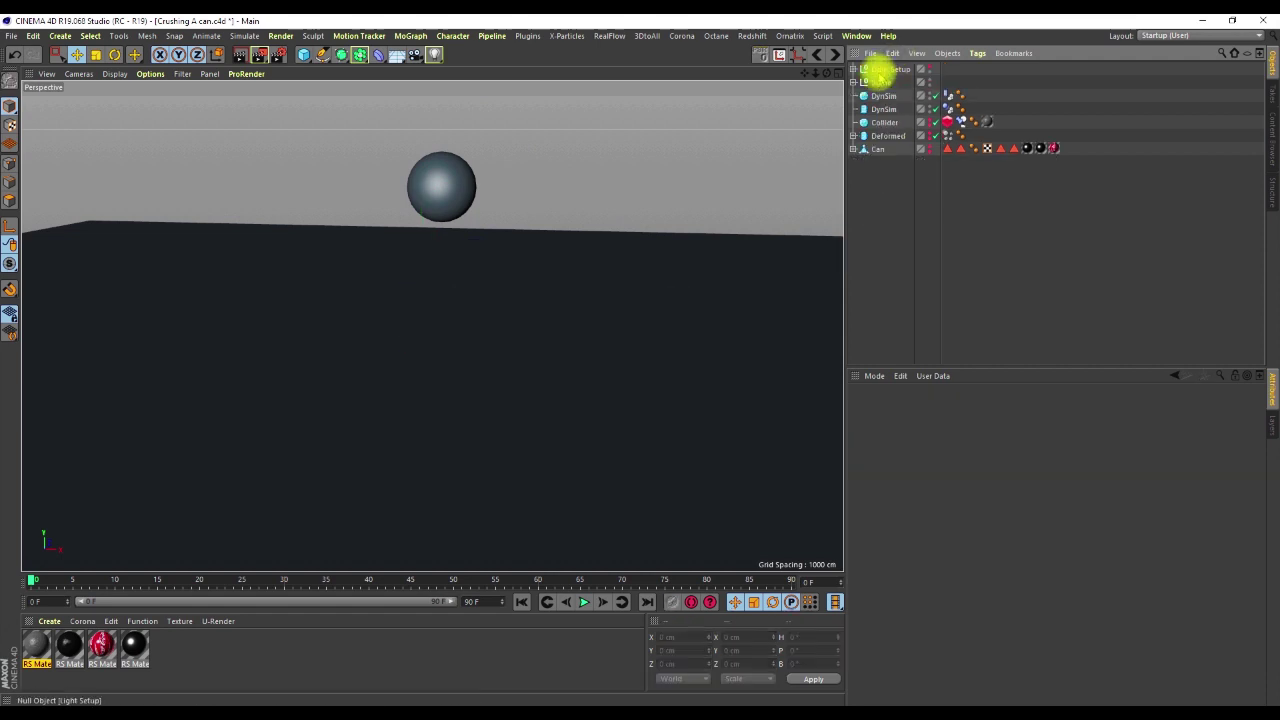
# - Play the simulation to frame 62 with the DynSim cylinder selected, and check which deformers sit under the Deformed object
pyautogui.click(884, 108)
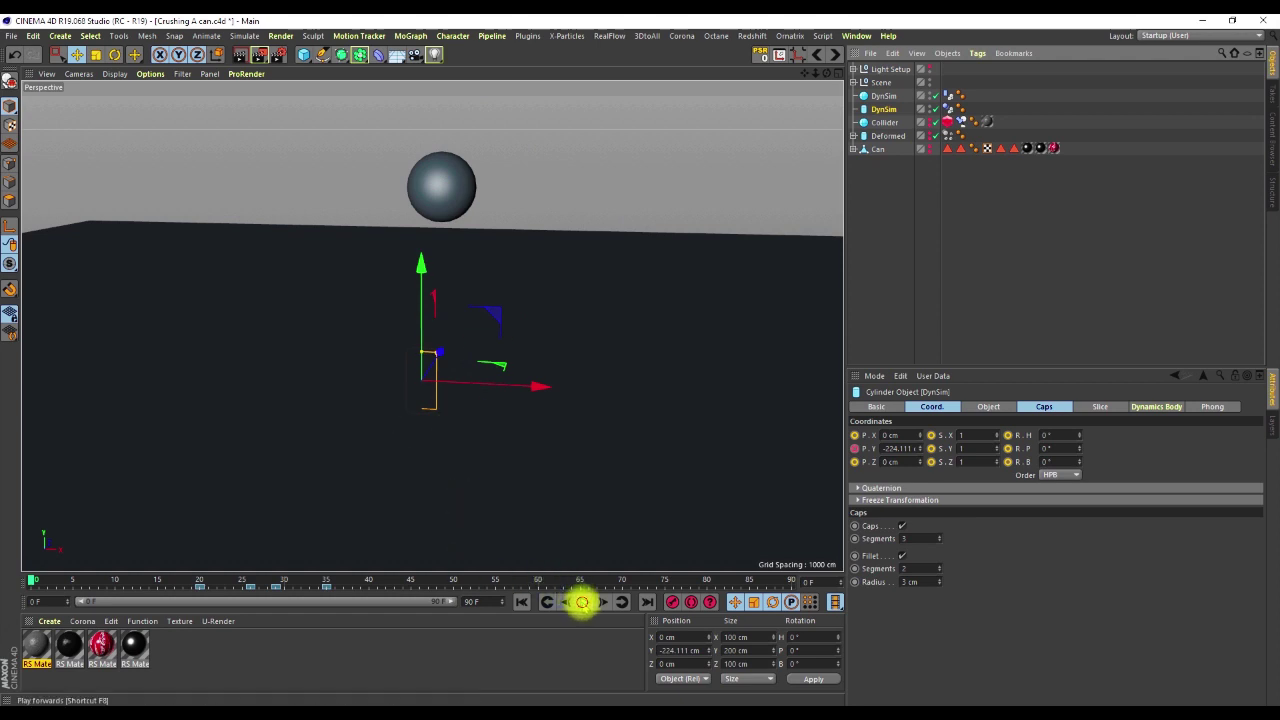
pyautogui.click(582, 601)
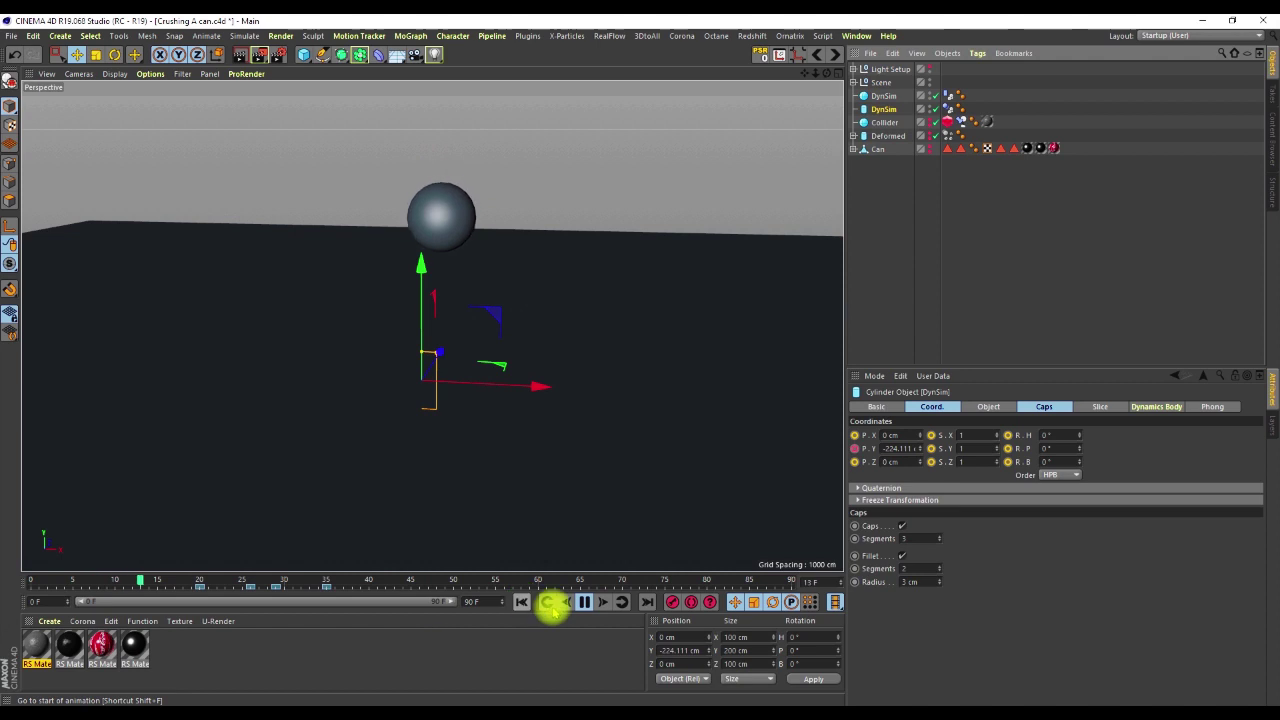
pyautogui.click(584, 601)
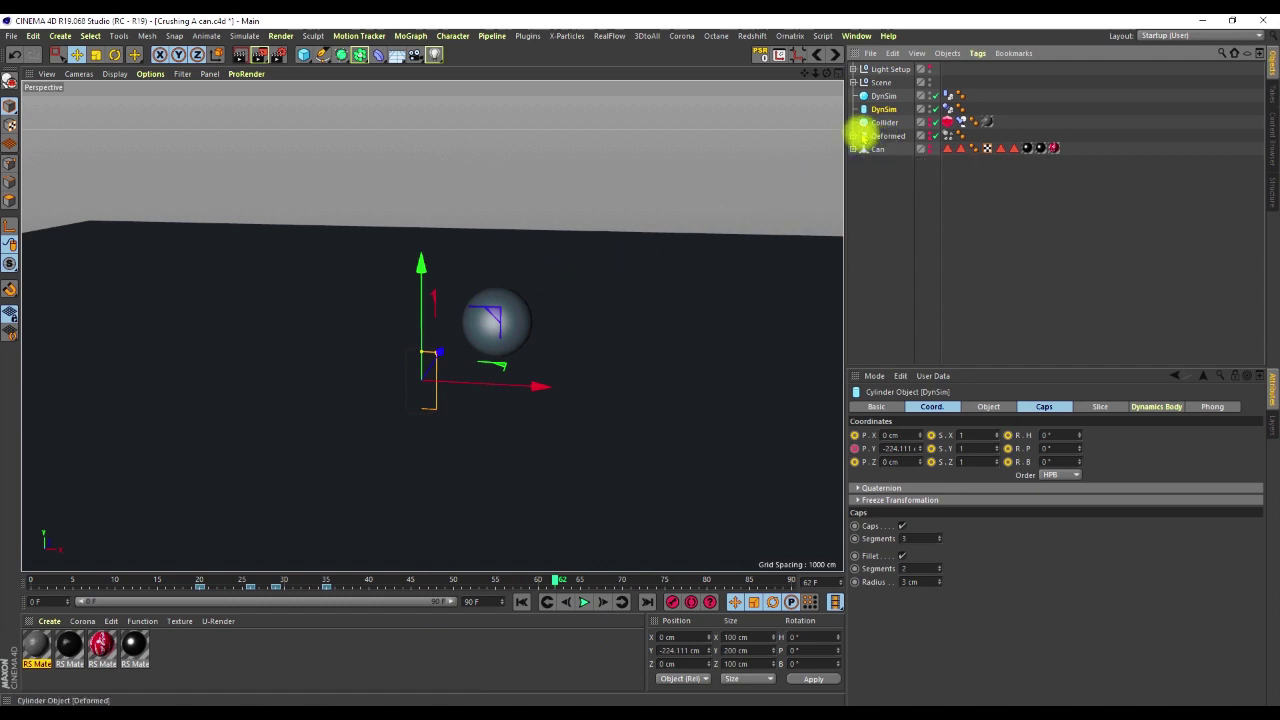
pyautogui.click(853, 135)
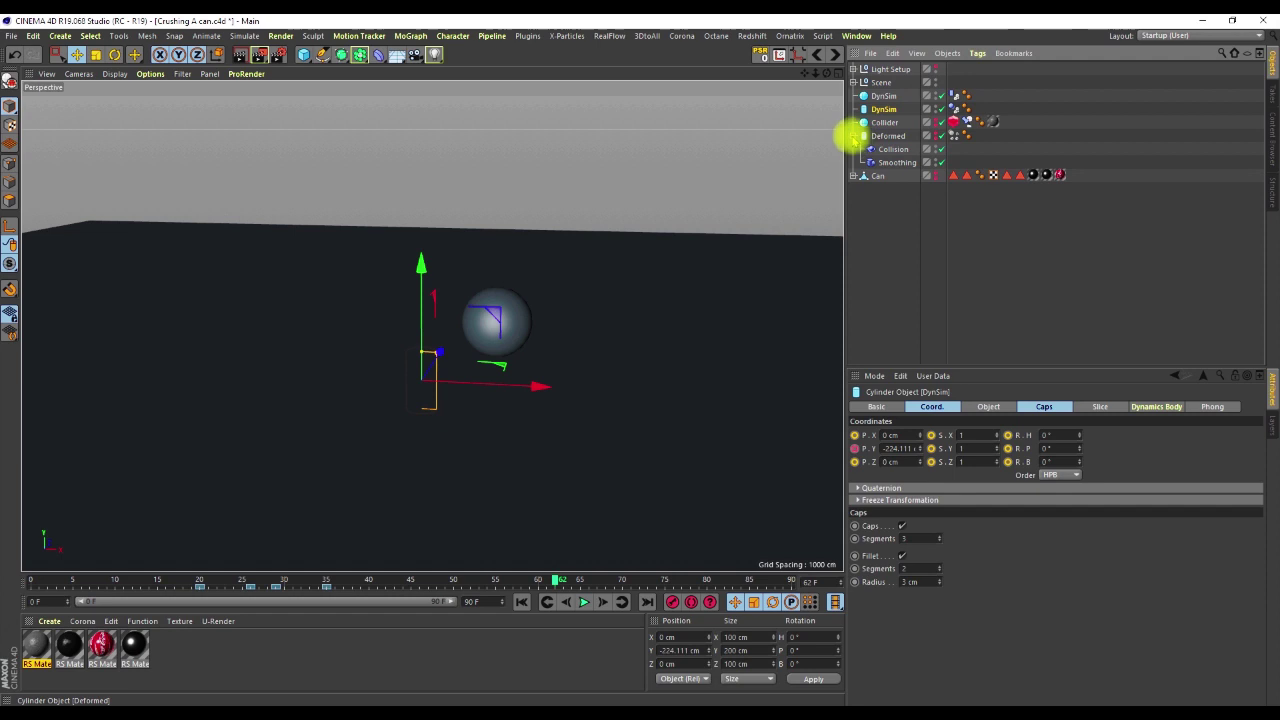
pyautogui.click(853, 135)
# - Return to frame 0 and compare the Collider sphere with the DynSim sphere, ending with Collider selected
pyautogui.click(884, 122)
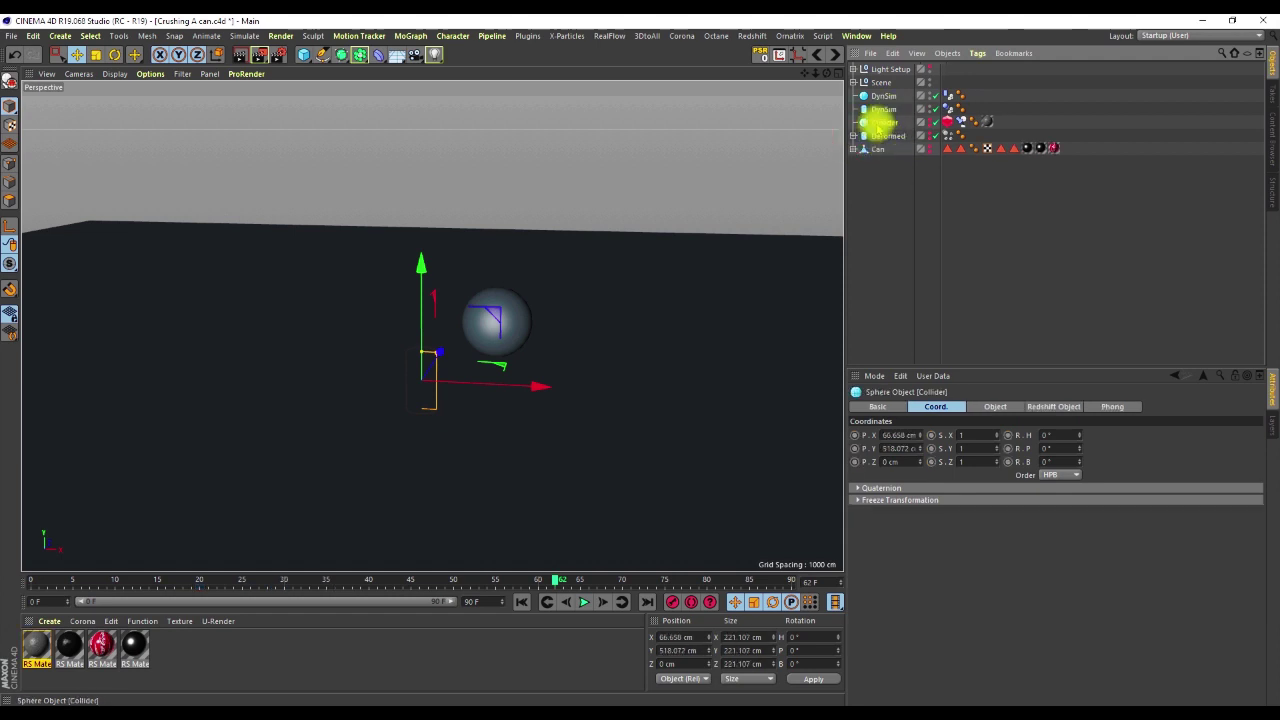
pyautogui.click(521, 601)
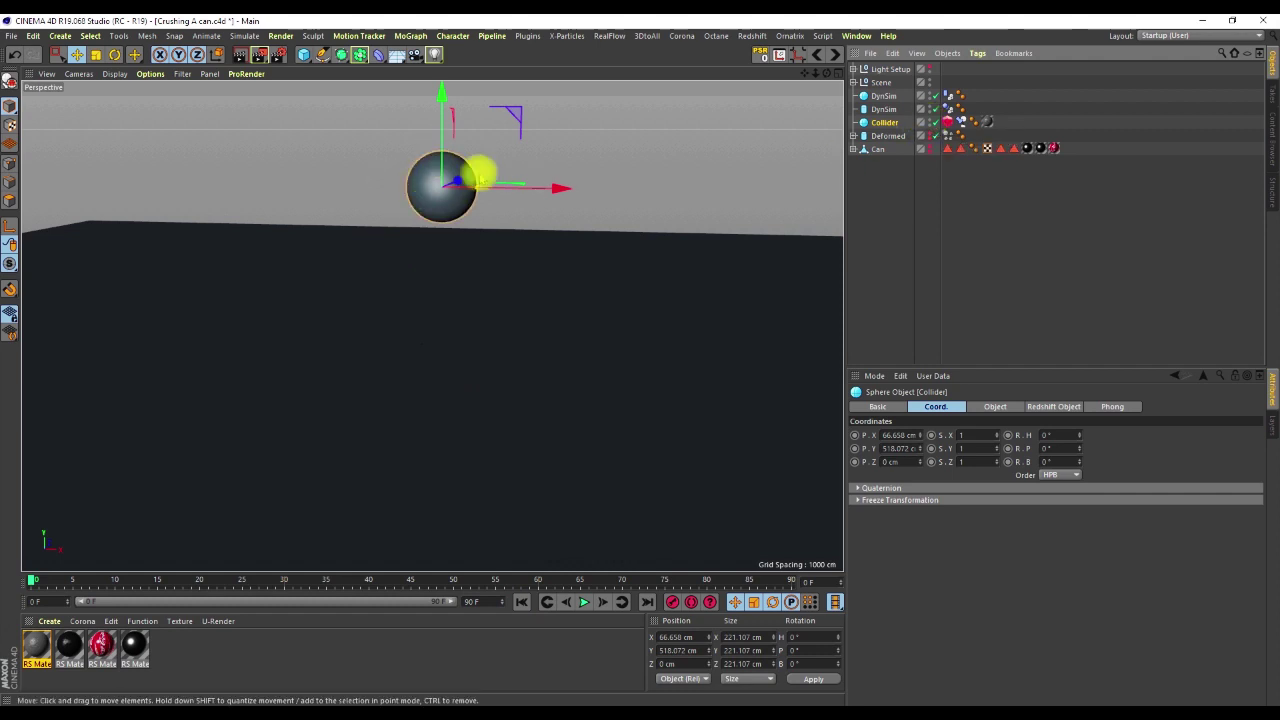
pyautogui.scroll(3, 437, 194)
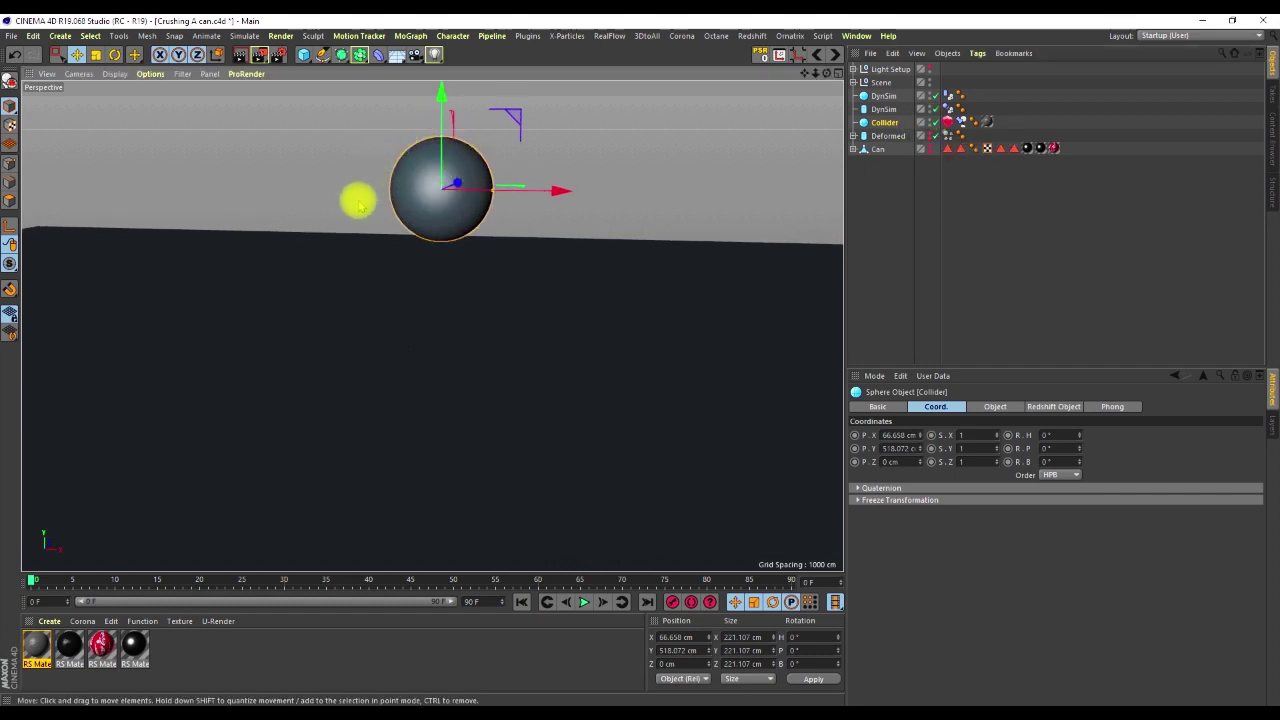
pyautogui.click(880, 96)
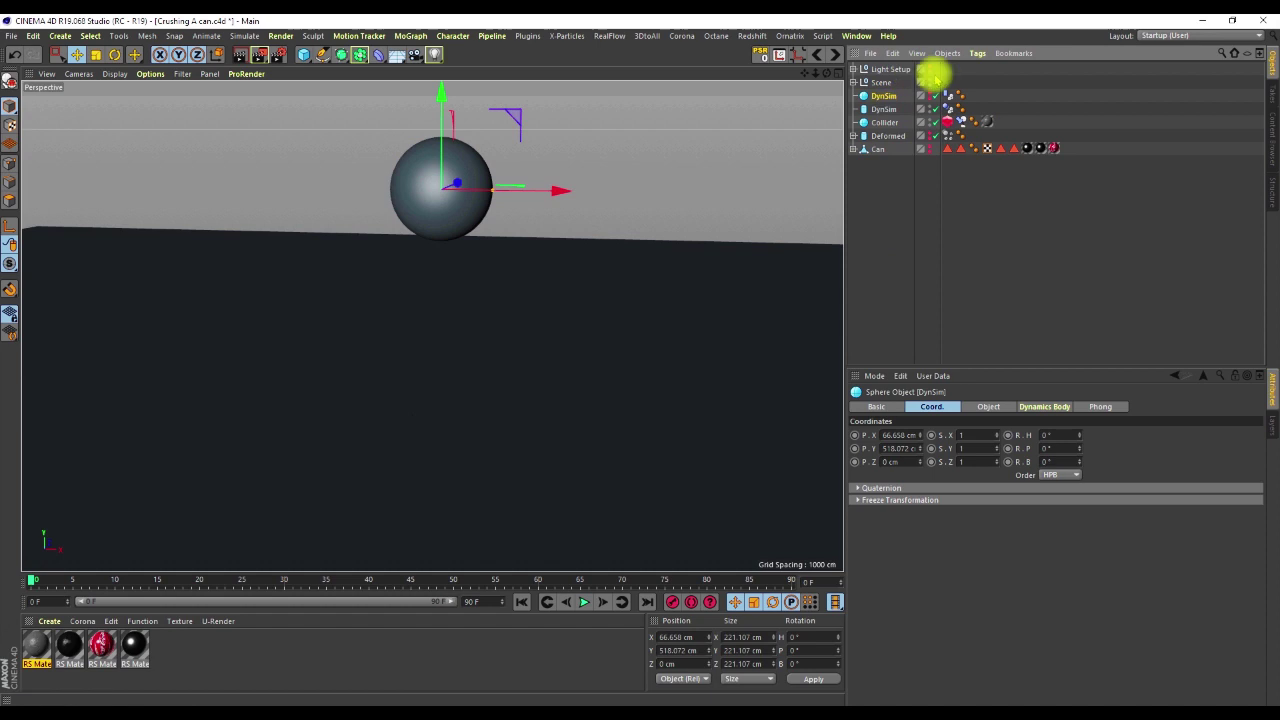
pyautogui.click(886, 122)
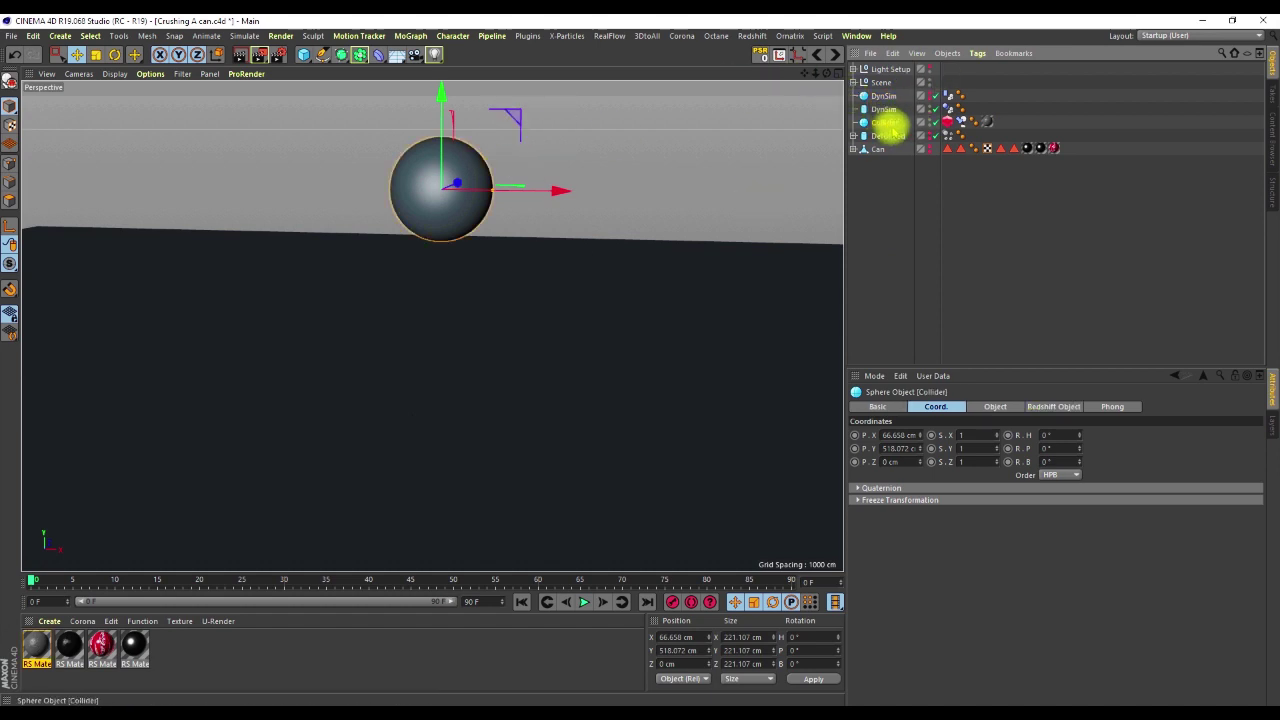
# - Inspect the Collider sphere's Constraint tag, checking its parent target and which constraint types are enabled
pyautogui.click(962, 121)
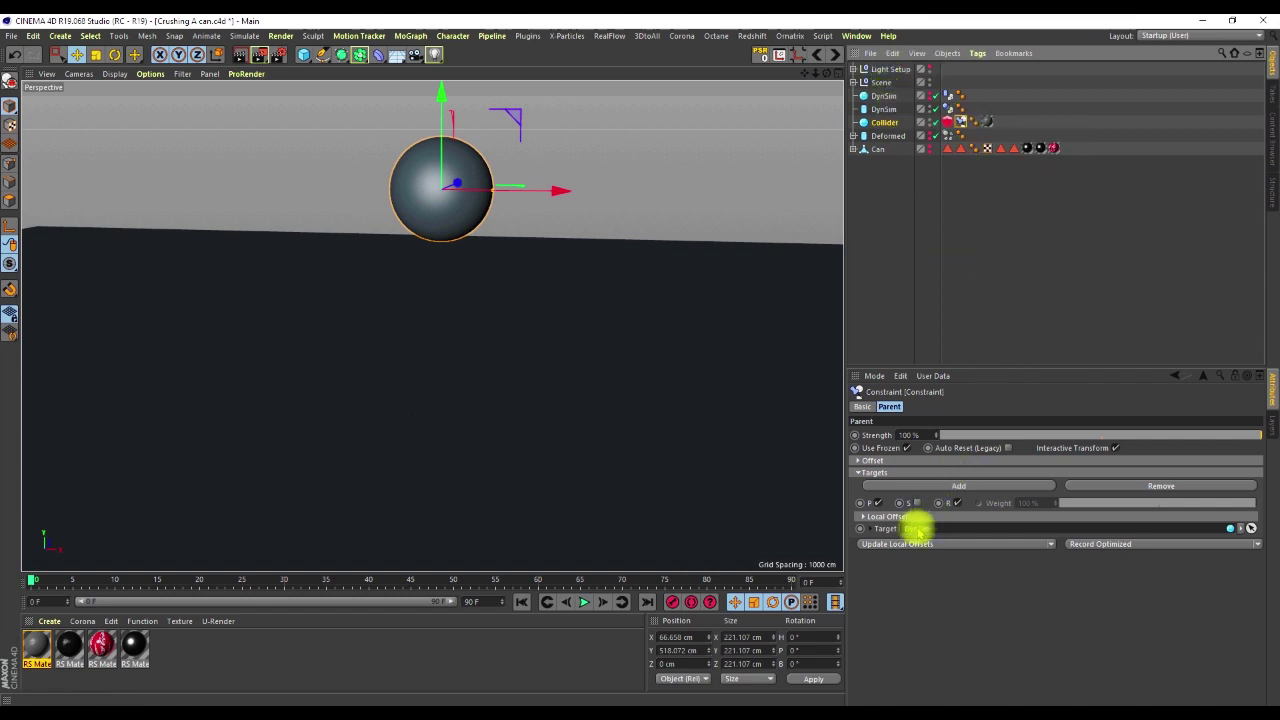
pyautogui.moveTo(918, 530); pyautogui.dragTo(918, 529)
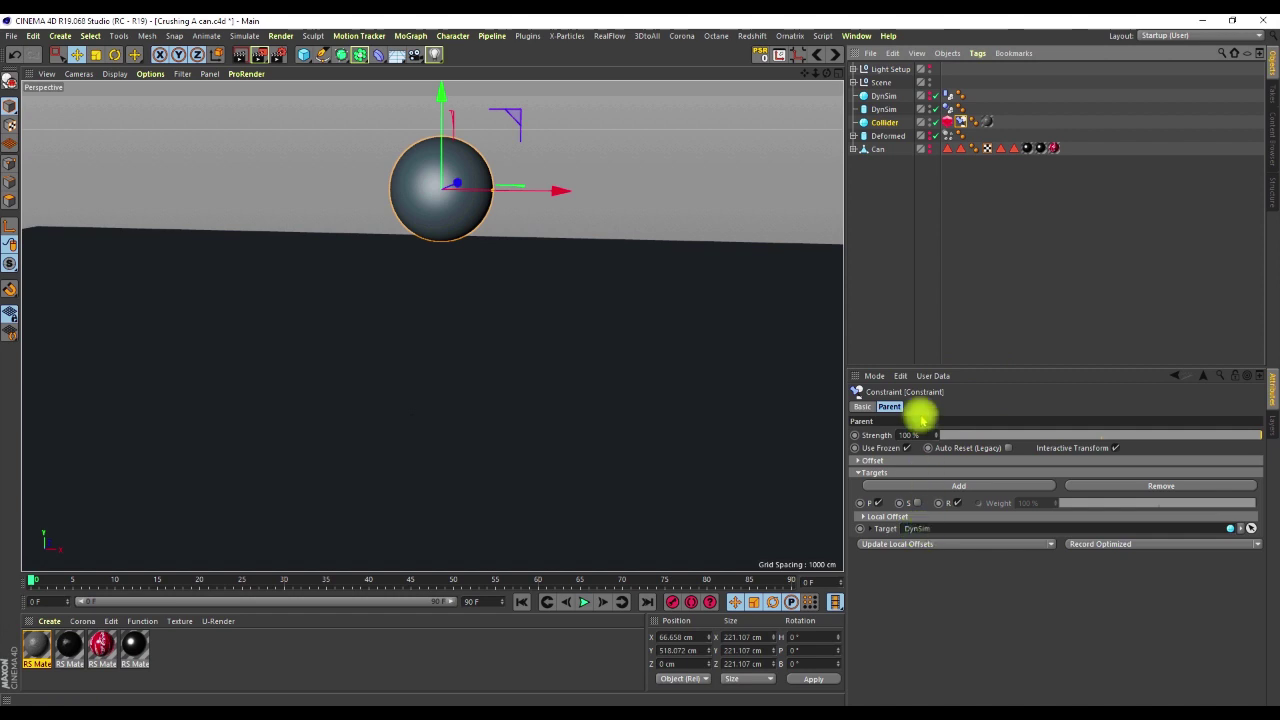
pyautogui.click(862, 406)
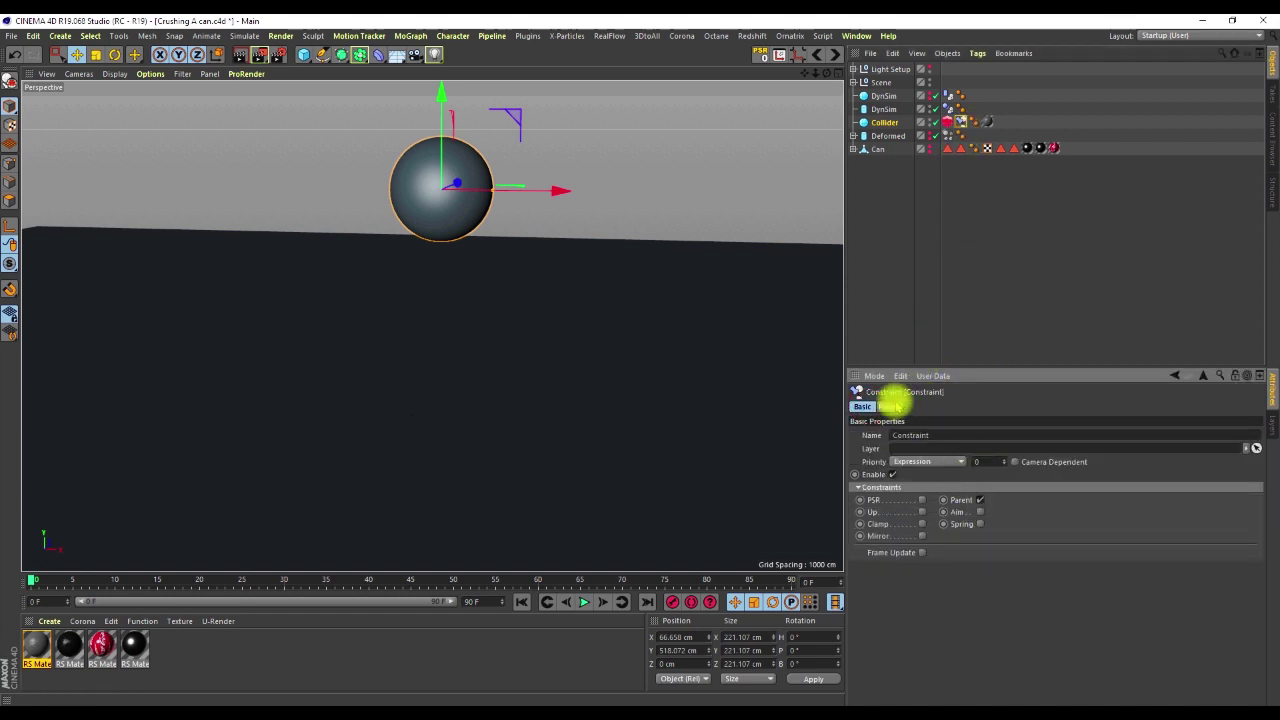
pyautogui.click(889, 406)
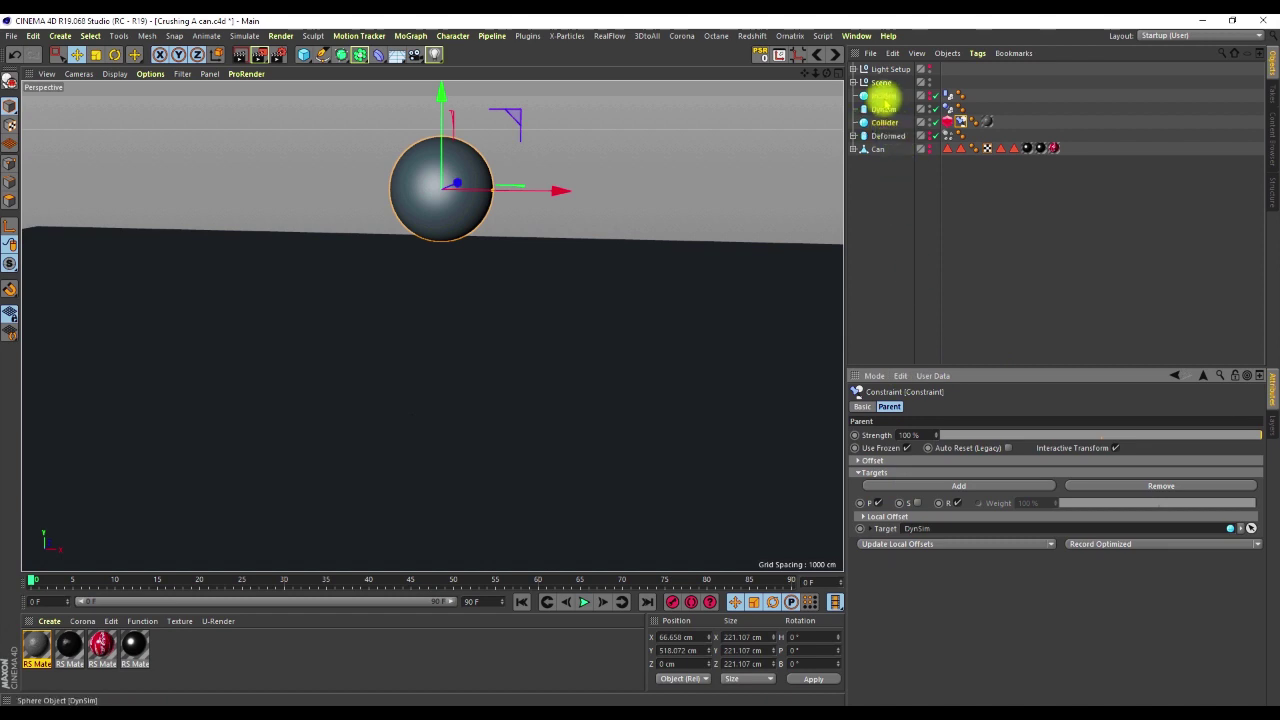
# - Select the constraint's target sphere DynSim, and reselect the Collider sphere to examine it in the viewport
pyautogui.click(886, 96)
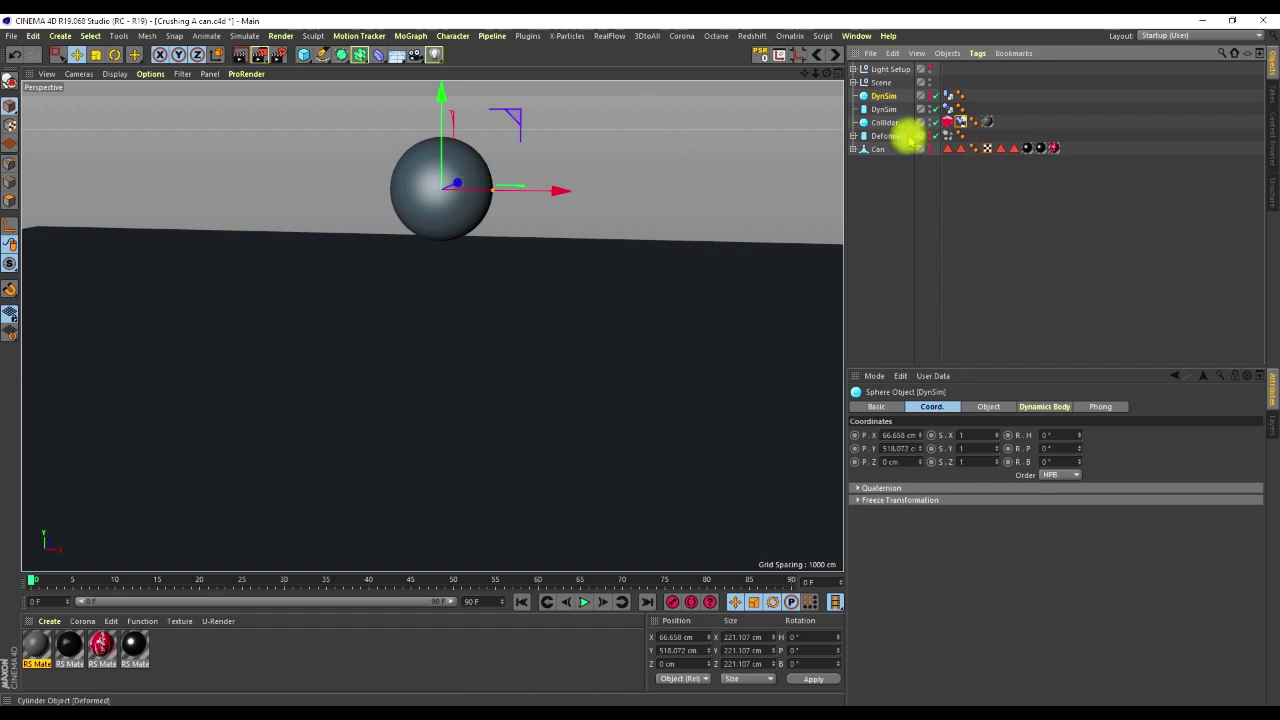
pyautogui.click(884, 122)
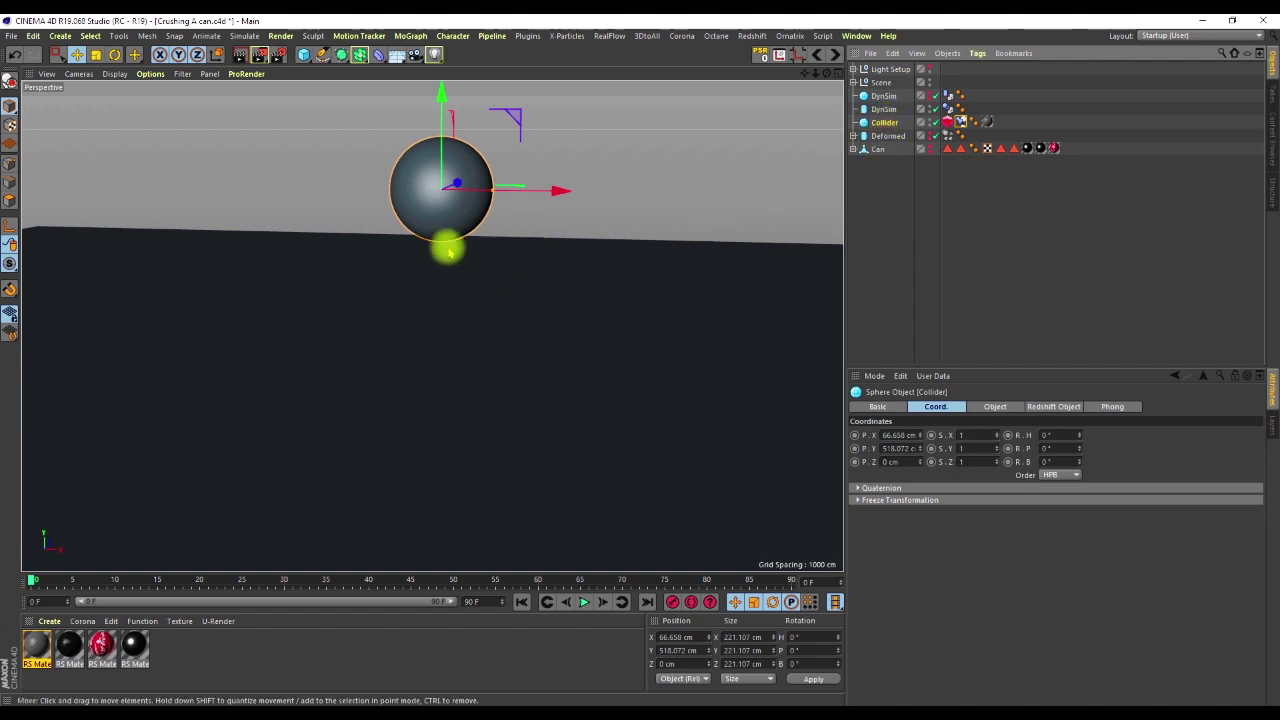
pyautogui.scroll(-2, 428, 206)
pyautogui.scroll(2, 428, 200)
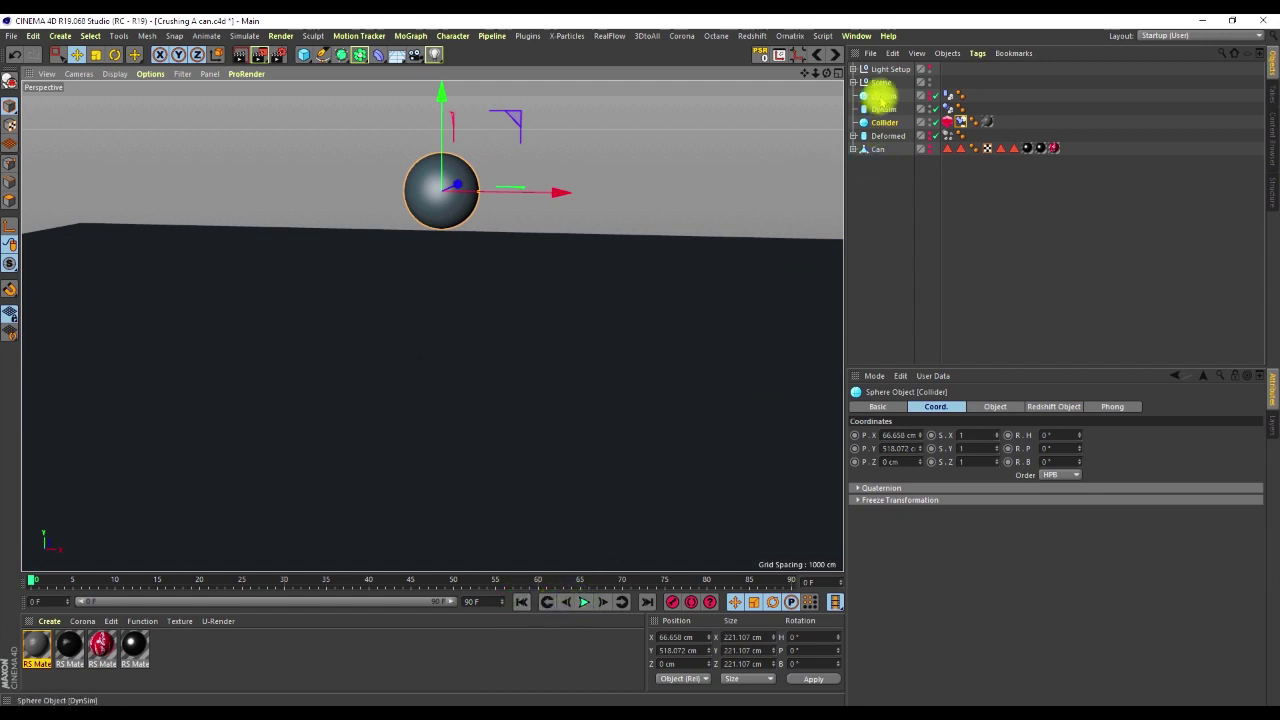
# - Play the simulation with the Collider and DynSim spheres selected in turn to compare their motion, then return to frame 0
pyautogui.click(585, 601)
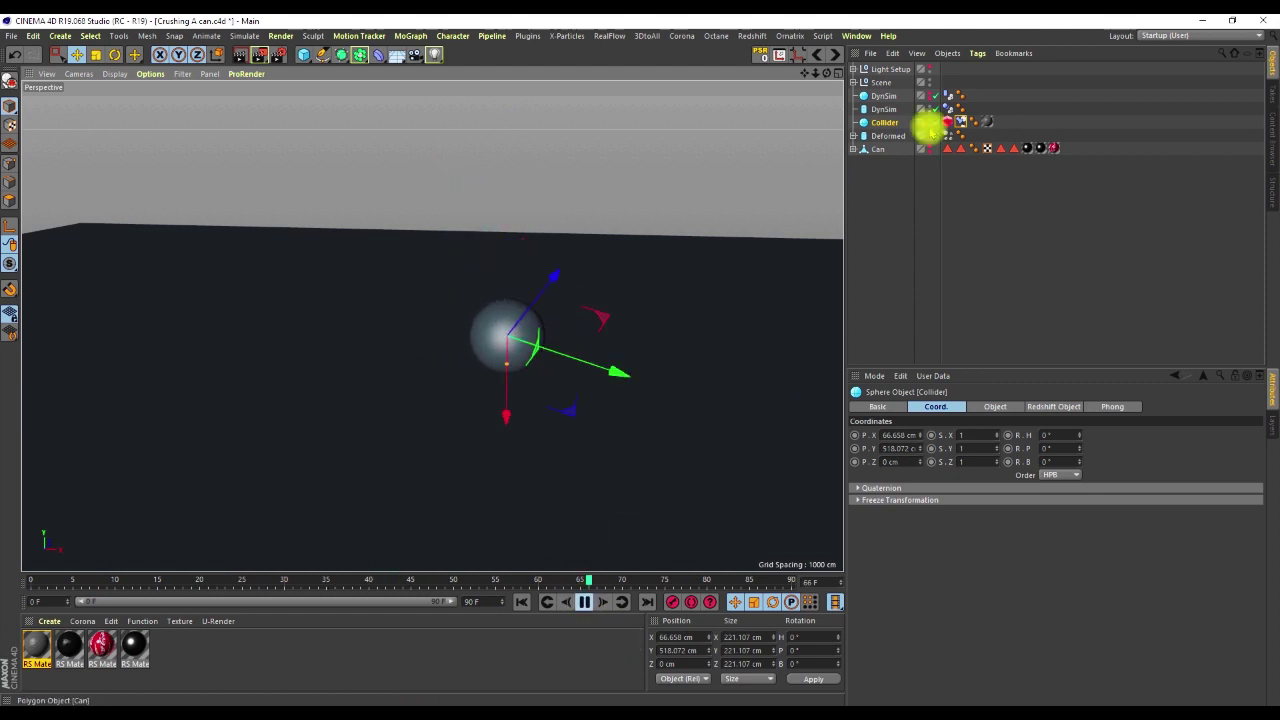
pyautogui.click(889, 96)
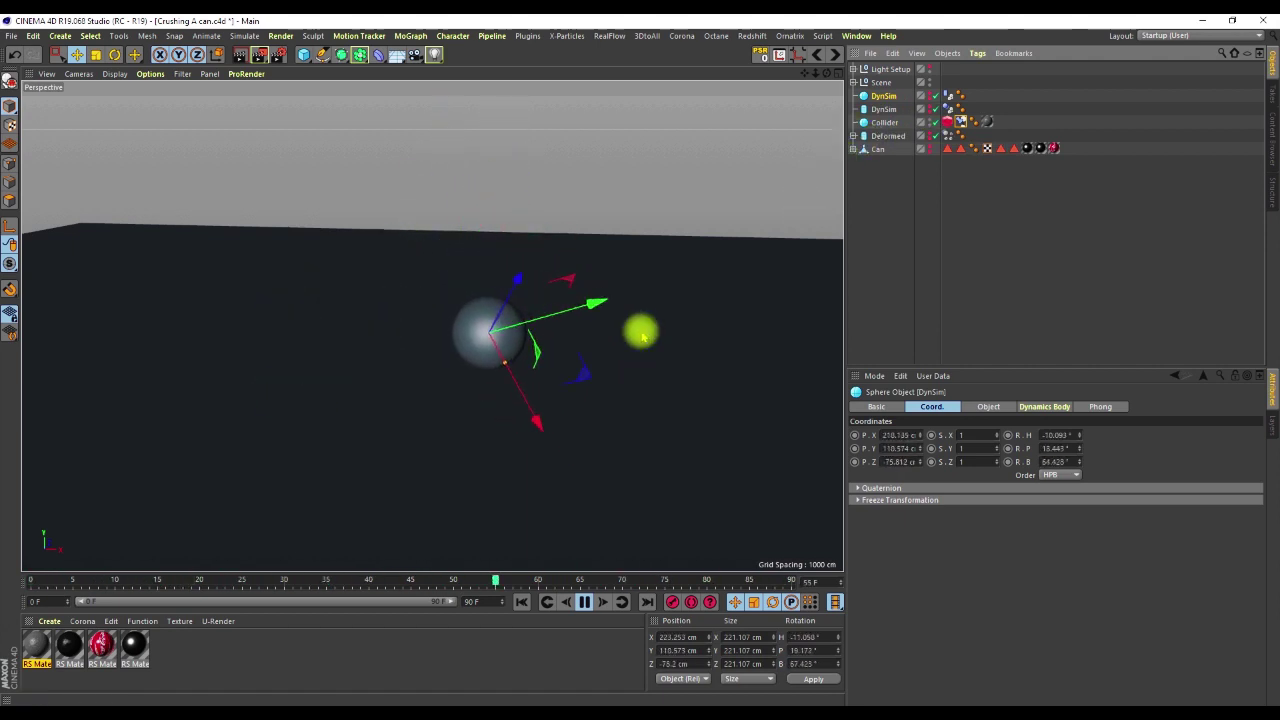
pyautogui.click(584, 601)
pyautogui.click(521, 601)
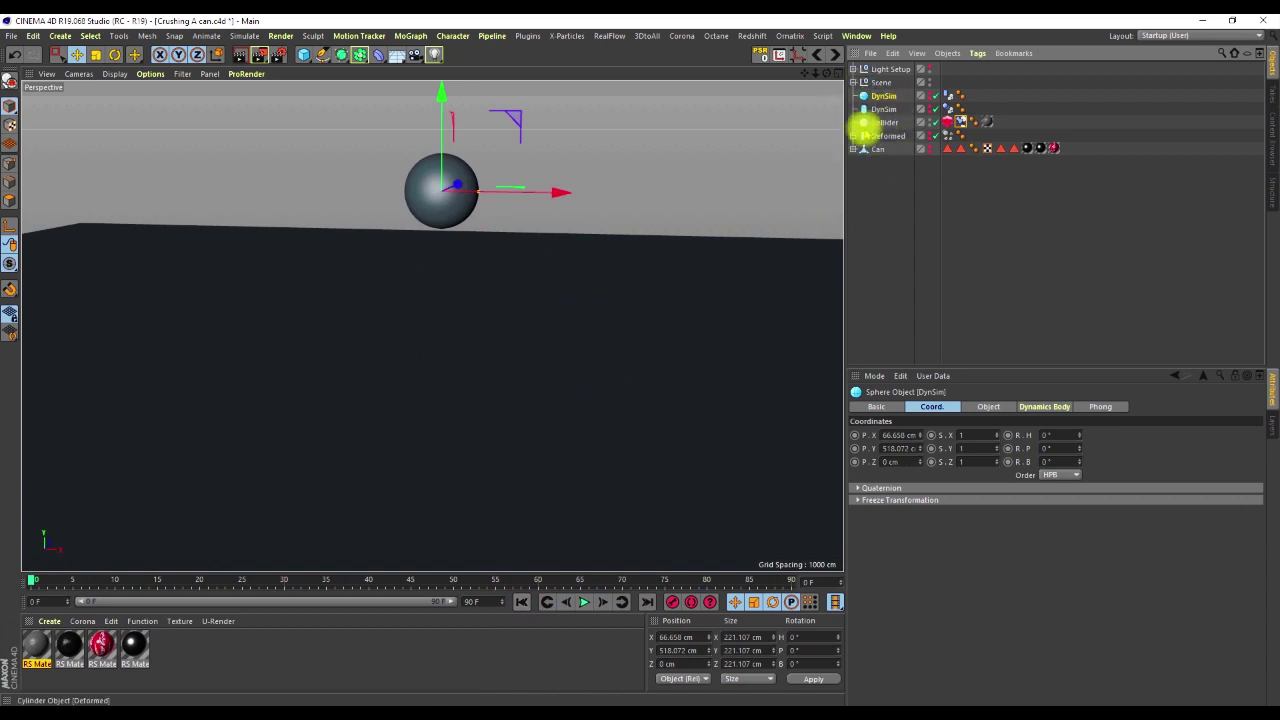
# - Make the Deformed cylinder visible, expand its deformers, and play the simulation to frame 33 to examine the crushed shape
pyautogui.click(929, 134)
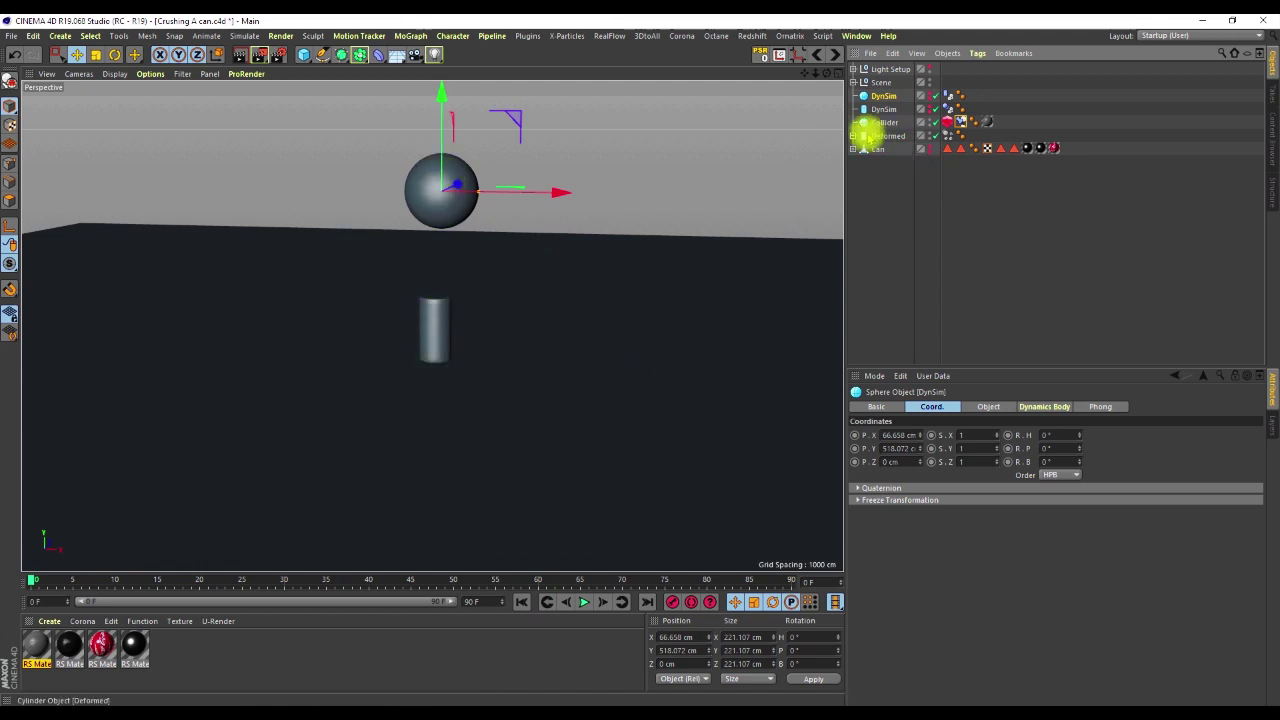
pyautogui.click(854, 136)
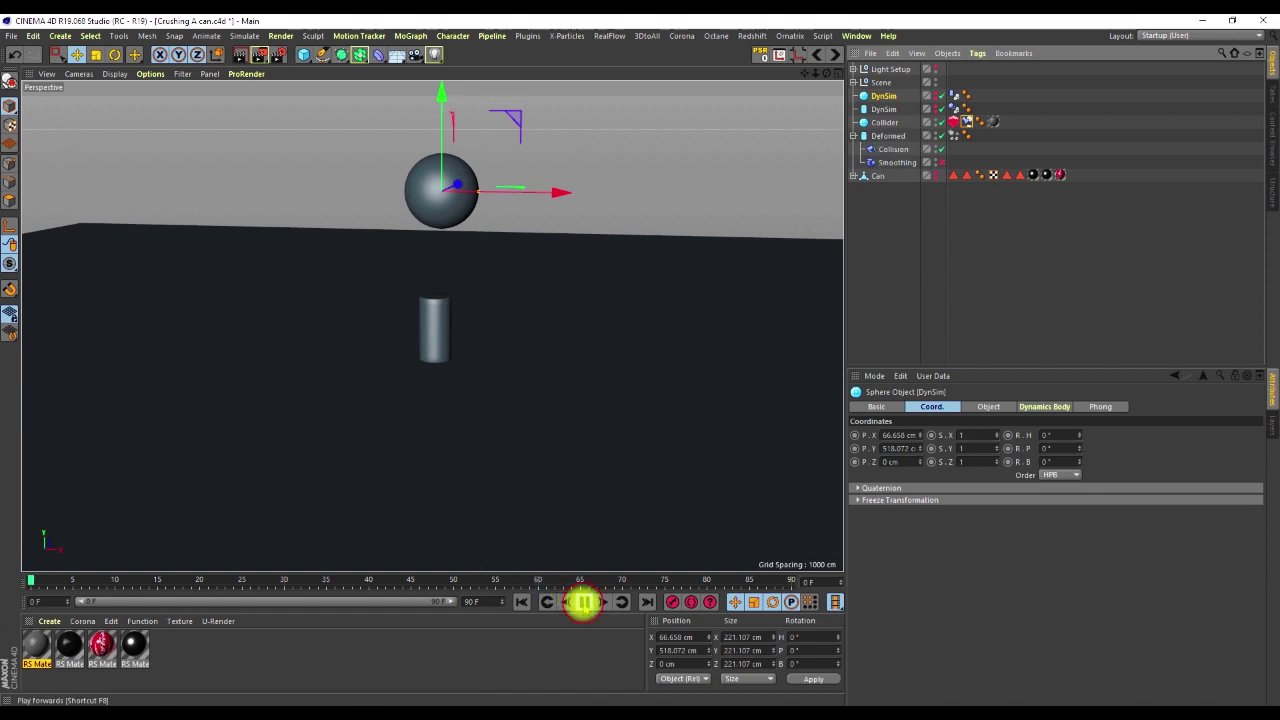
pyautogui.click(458, 345)
pyautogui.keyDown('alt'); pyautogui.moveTo(425, 362); pyautogui.dragTo(128, 318); pyautogui.keyUp('alt')
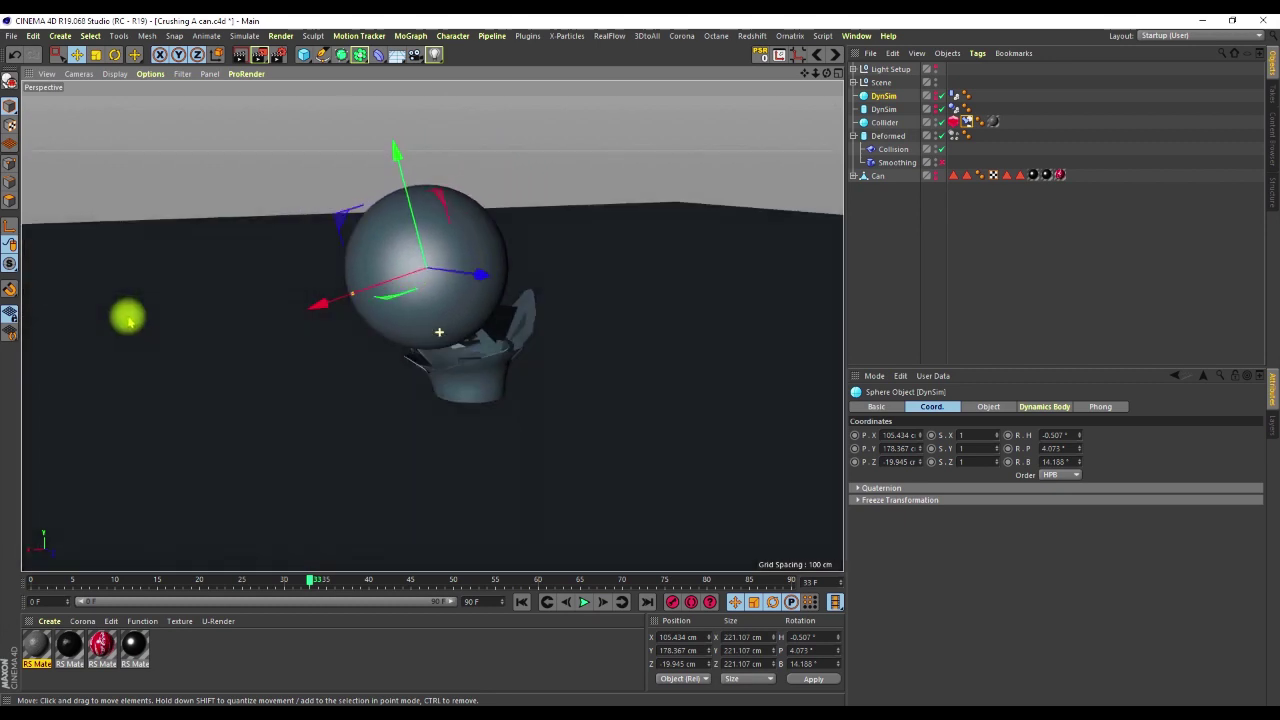
pyautogui.scroll(5, 463, 317)
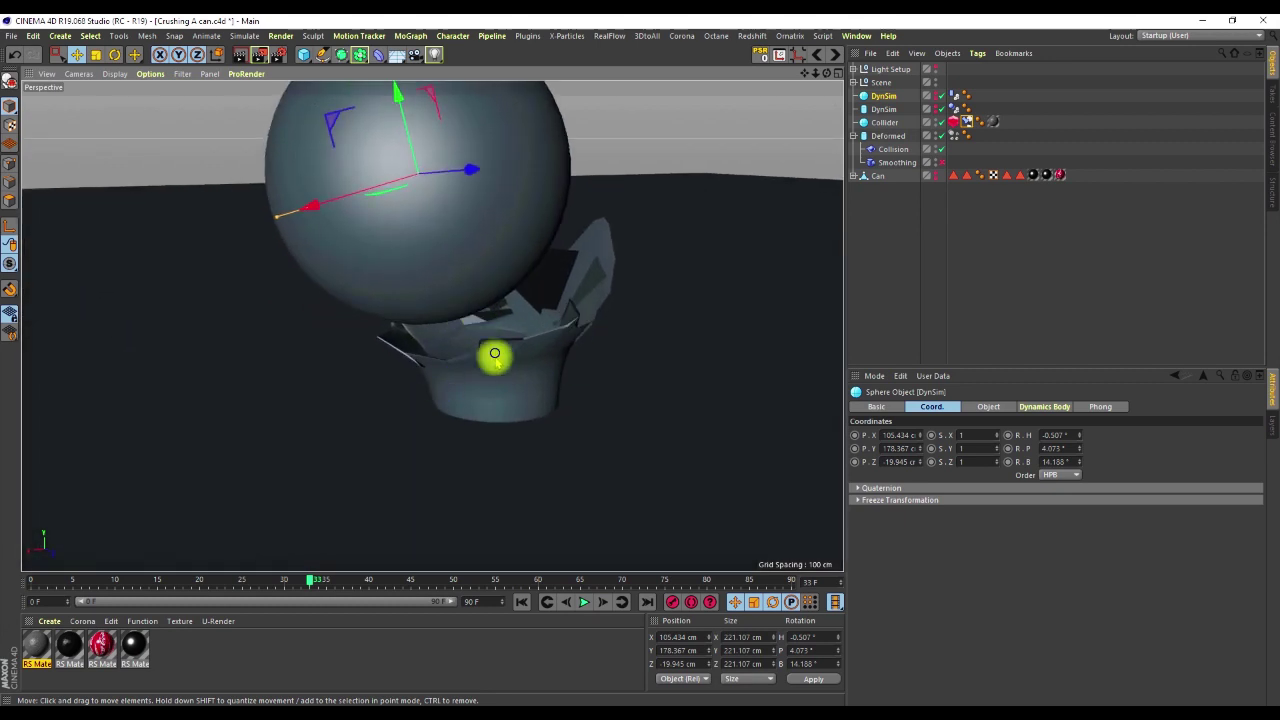
pyautogui.scroll(-3, 480, 386)
pyautogui.moveTo(480, 386)
pyautogui.keyDown('alt'); pyautogui.mouseDown()
pyautogui.moveTo(686, 357)
pyautogui.moveTo(808, 386)
pyautogui.moveTo(577, 352)
pyautogui.moveTo(483, 411)
pyautogui.mouseUp(); pyautogui.keyUp('alt')
# - Check the Collision deformer's Advanced settings and continue the simulation to frame 61 to examine the deformed cylinder
pyautogui.click(892, 150)
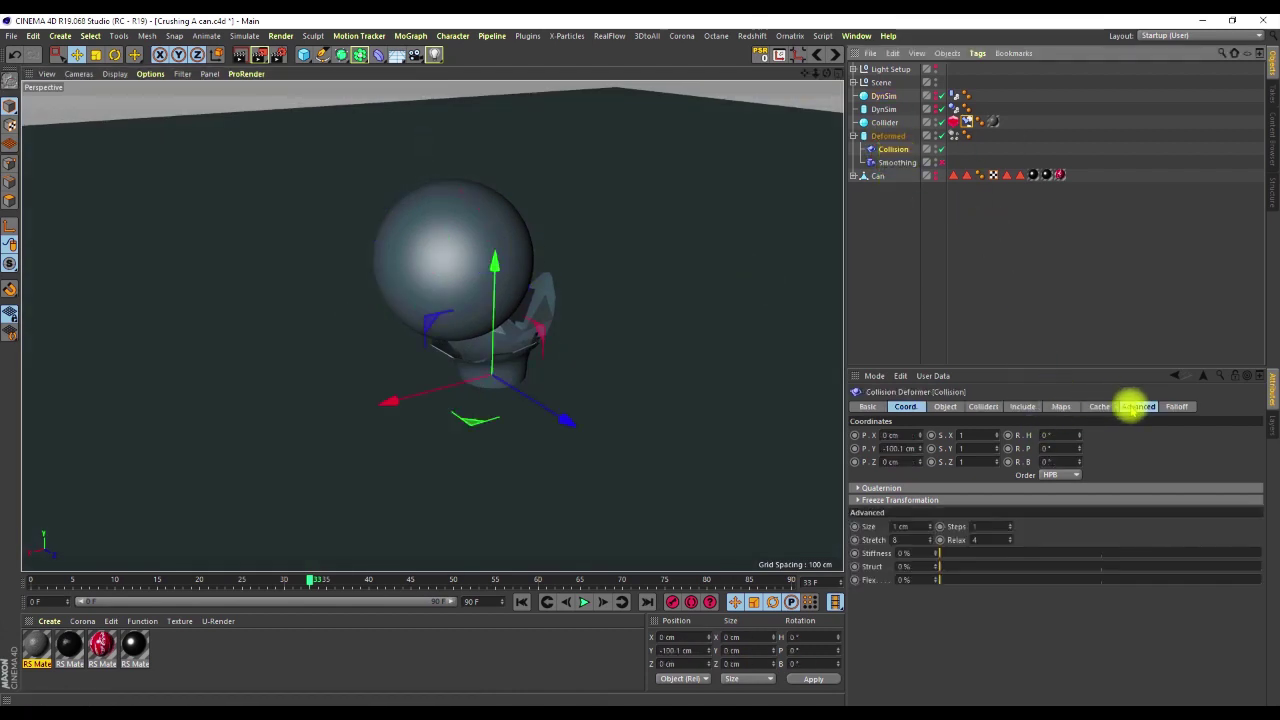
pyautogui.click(1137, 406)
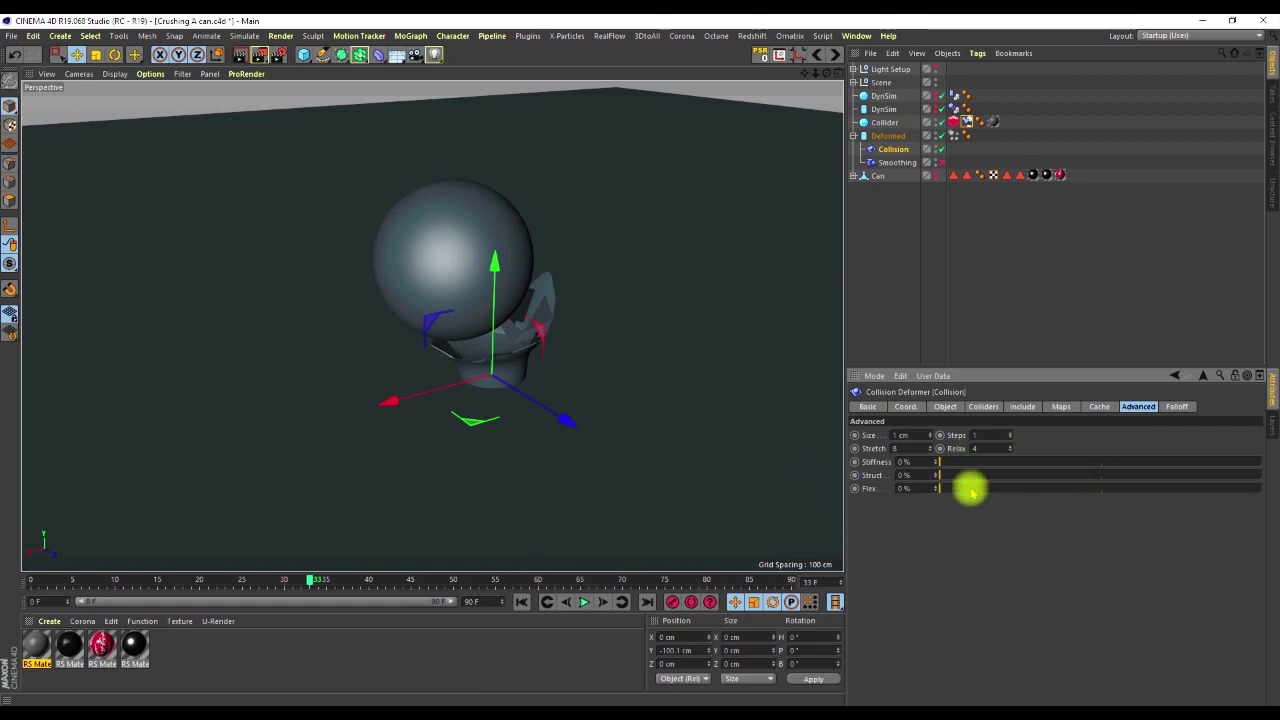
pyautogui.keyDown('alt'); pyautogui.moveTo(507, 318); pyautogui.dragTo(437, 280); pyautogui.keyUp('alt')
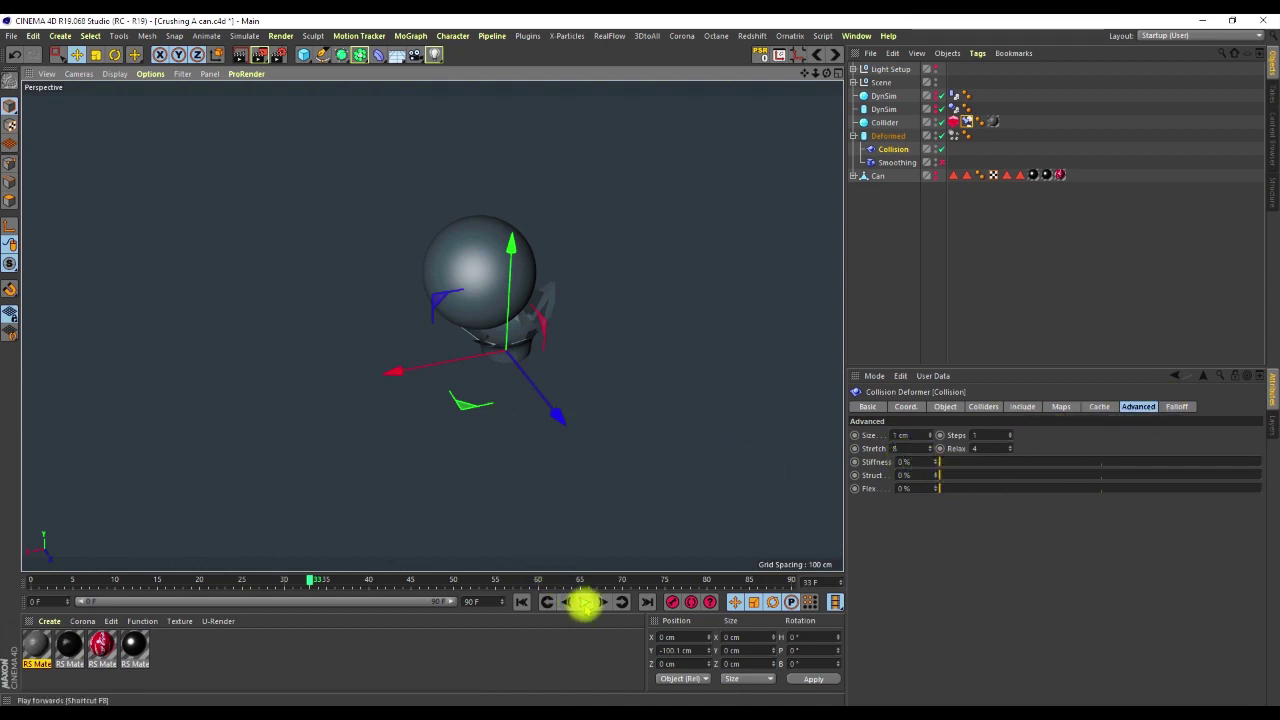
pyautogui.click(585, 601)
pyautogui.click(585, 601)
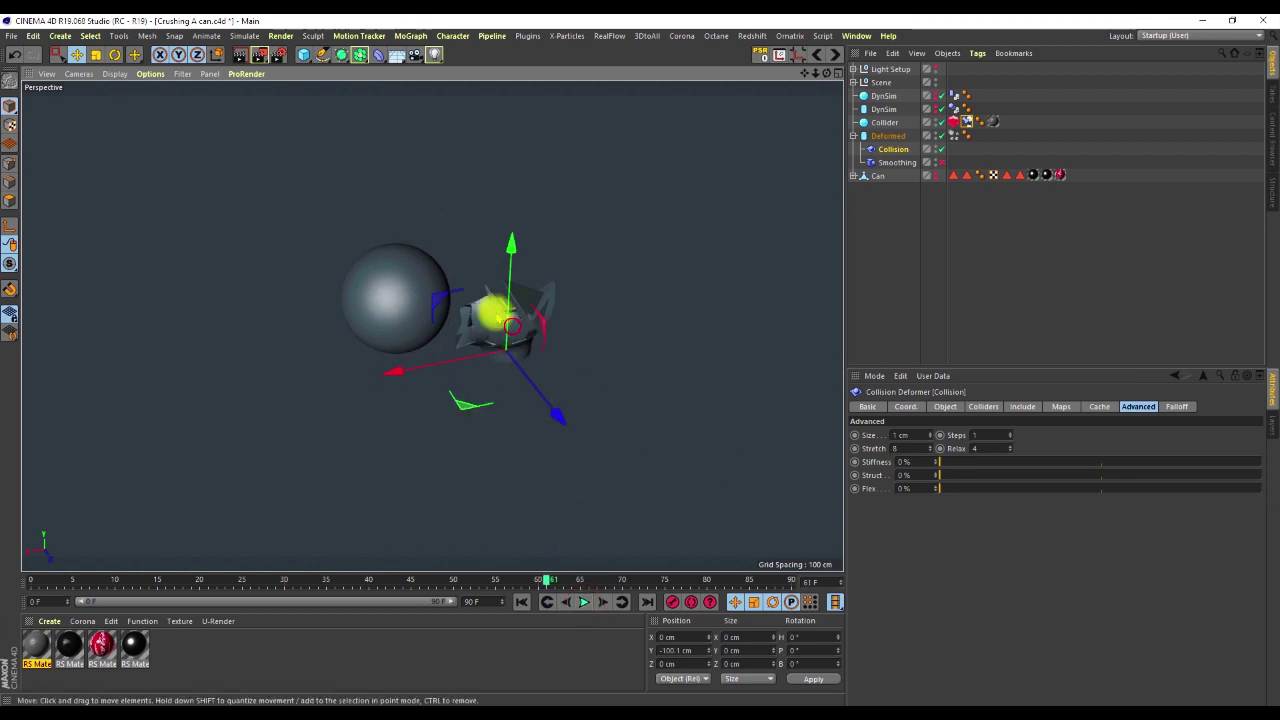
pyautogui.keyDown('alt'); pyautogui.moveTo(494, 313); pyautogui.dragTo(506, 333); pyautogui.keyUp('alt')
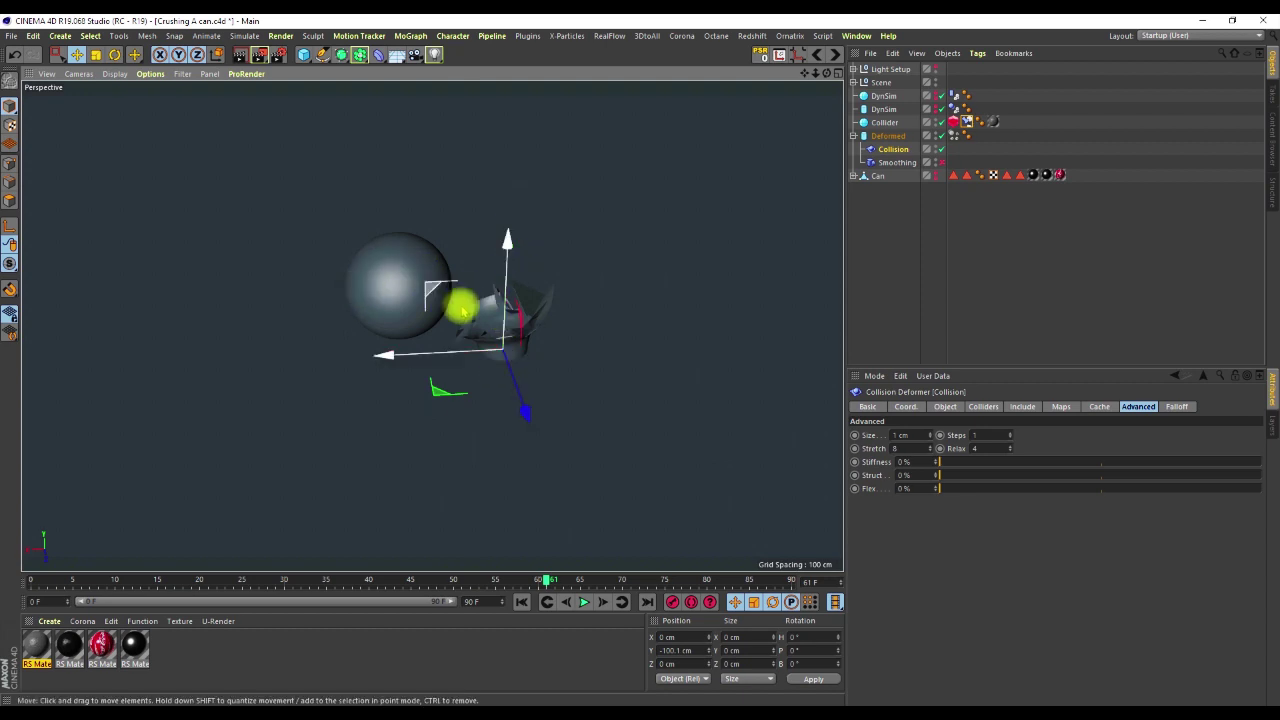
# - Set the Collision deformer's Restore Shape to 100% and replay the simulation from frame 0
pyautogui.click(944, 407)
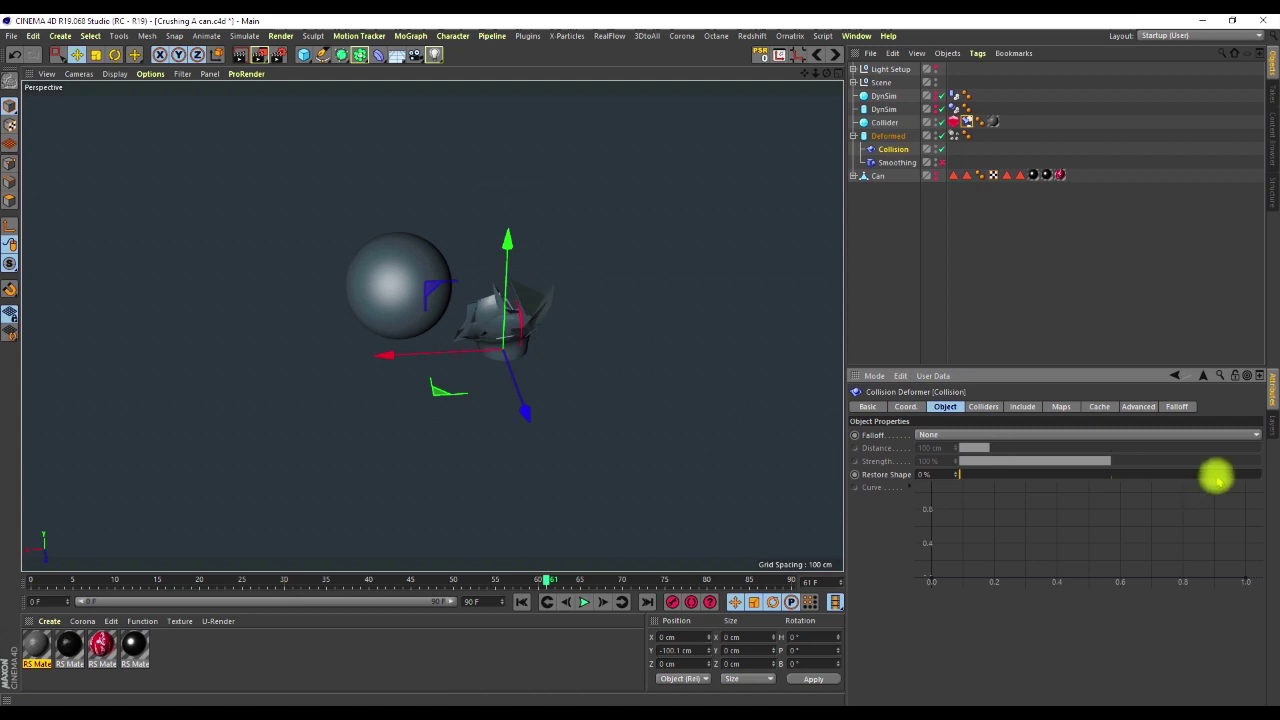
pyautogui.moveTo(983, 474); pyautogui.dragTo(1270, 460)
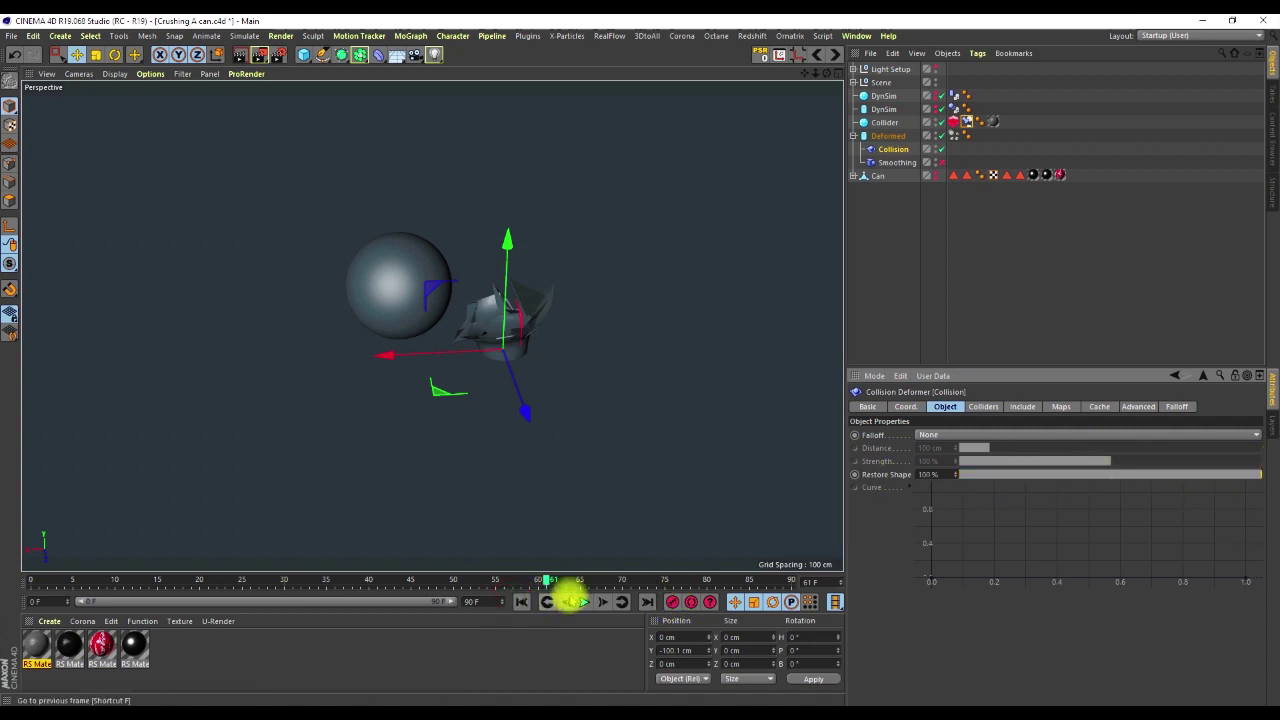
pyautogui.click(521, 601)
pyautogui.click(583, 601)
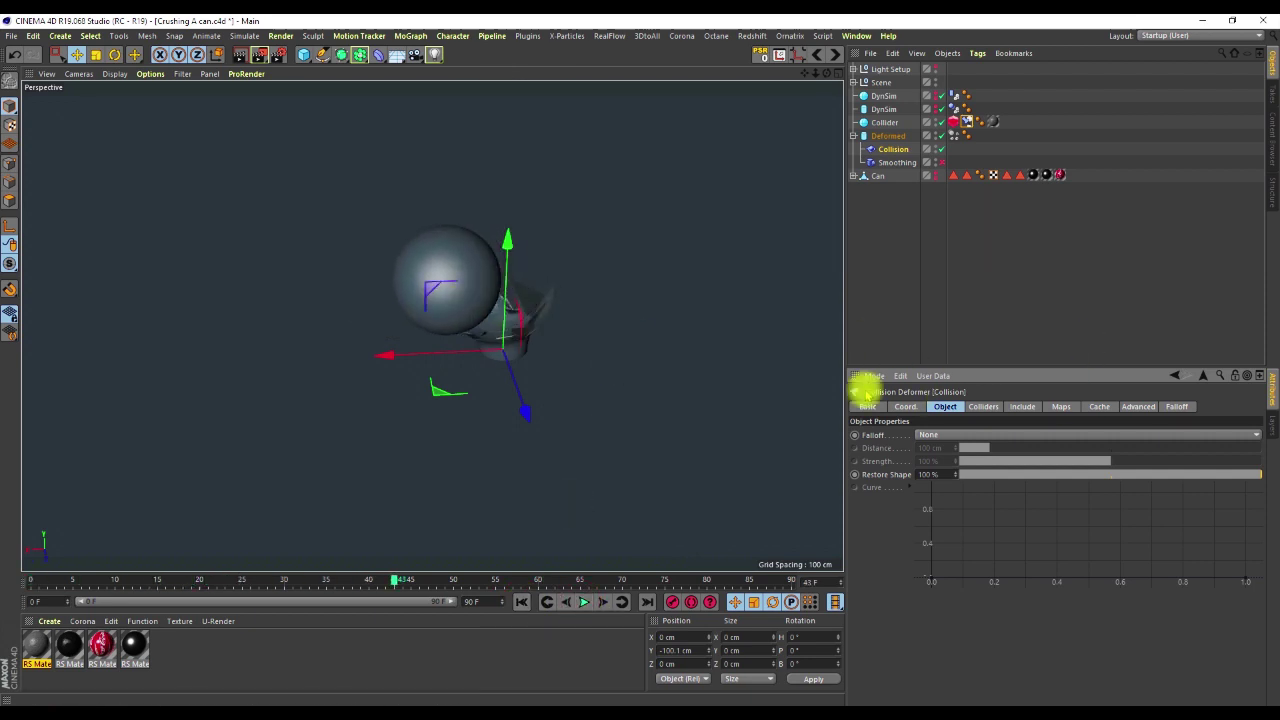
# - Set the Collision deformer's Restore Shape to 0% and replay the simulation from the start to frame 81
pyautogui.moveTo(958, 474); pyautogui.dragTo(929, 477)
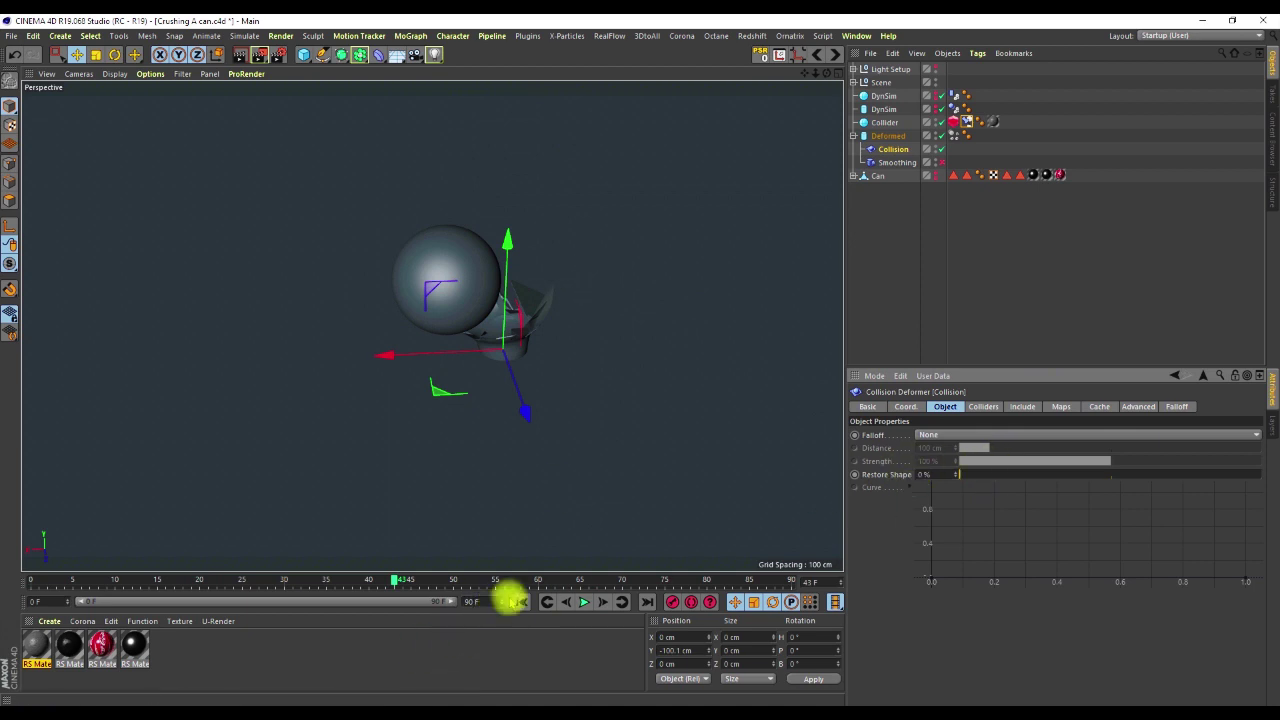
pyautogui.click(521, 601)
pyautogui.click(584, 602)
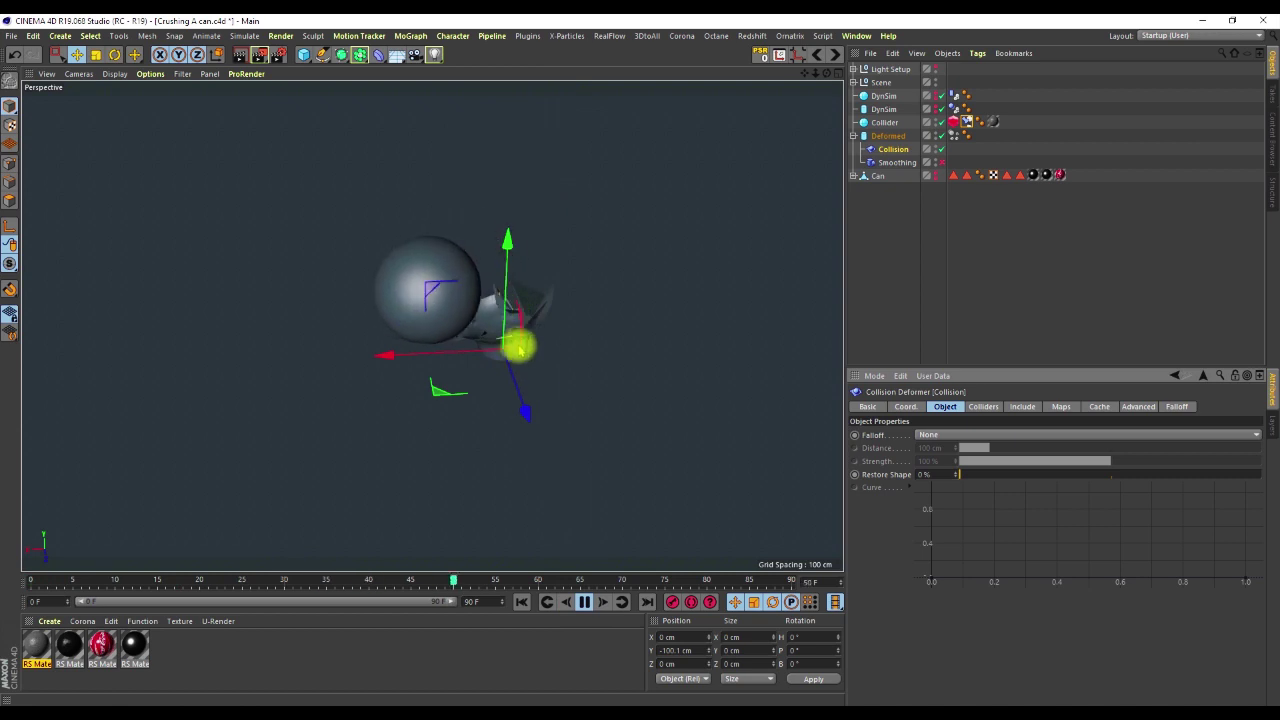
pyautogui.click(584, 602)
# - Enable the Smoothing deformer under the Deformed cylinder
pyautogui.keyDown('alt'); pyautogui.moveTo(482, 357); pyautogui.dragTo(423, 349); pyautogui.keyUp('alt')
pyautogui.scroll(3, 476, 362)
pyautogui.click(904, 163)
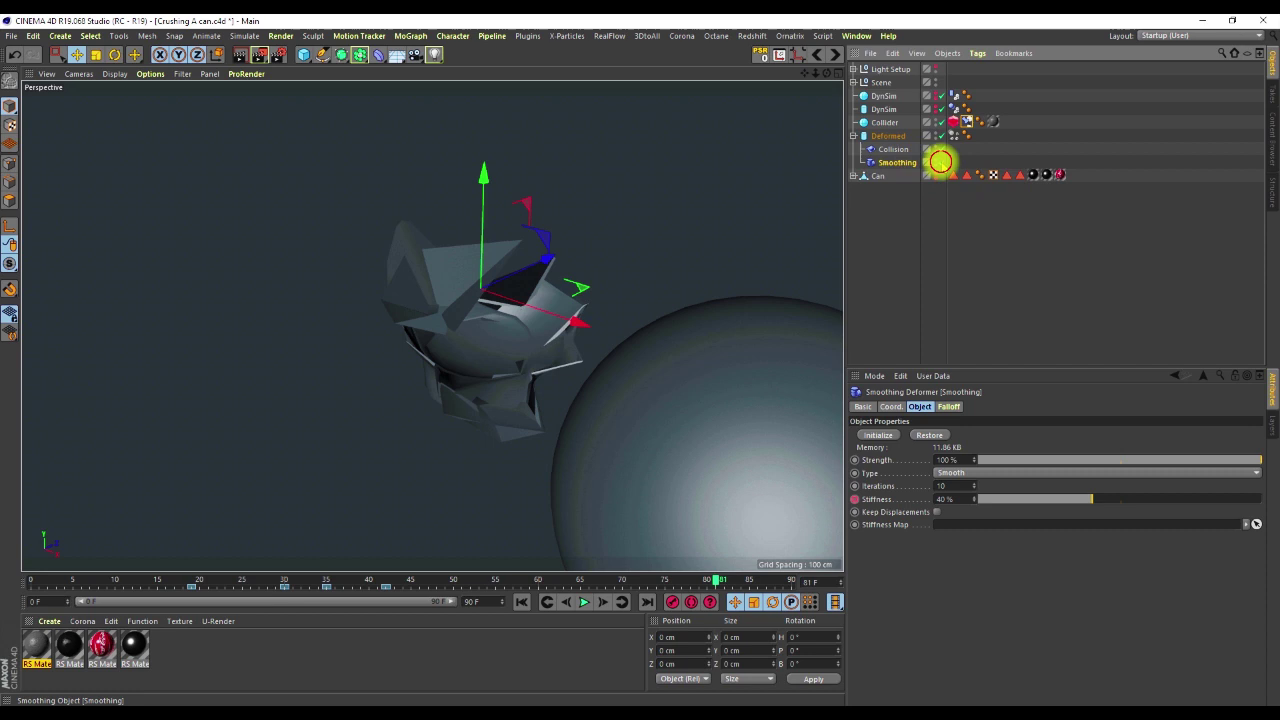
pyautogui.click(940, 162)
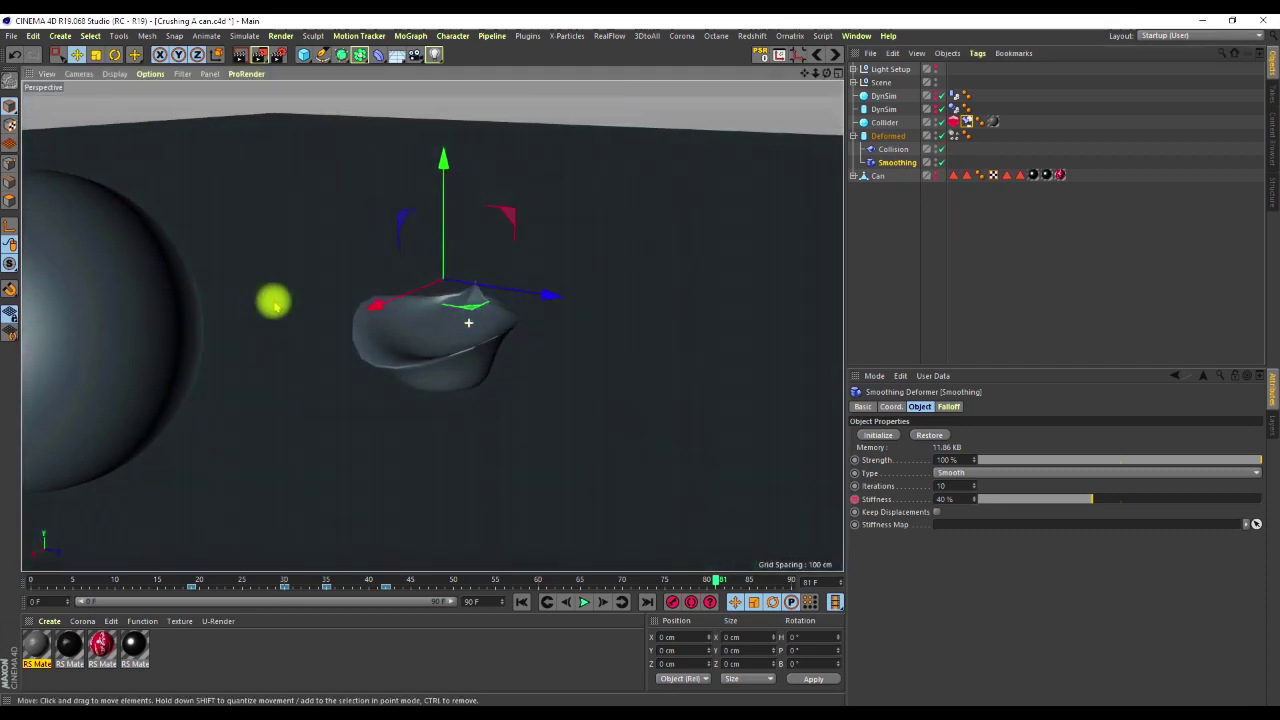
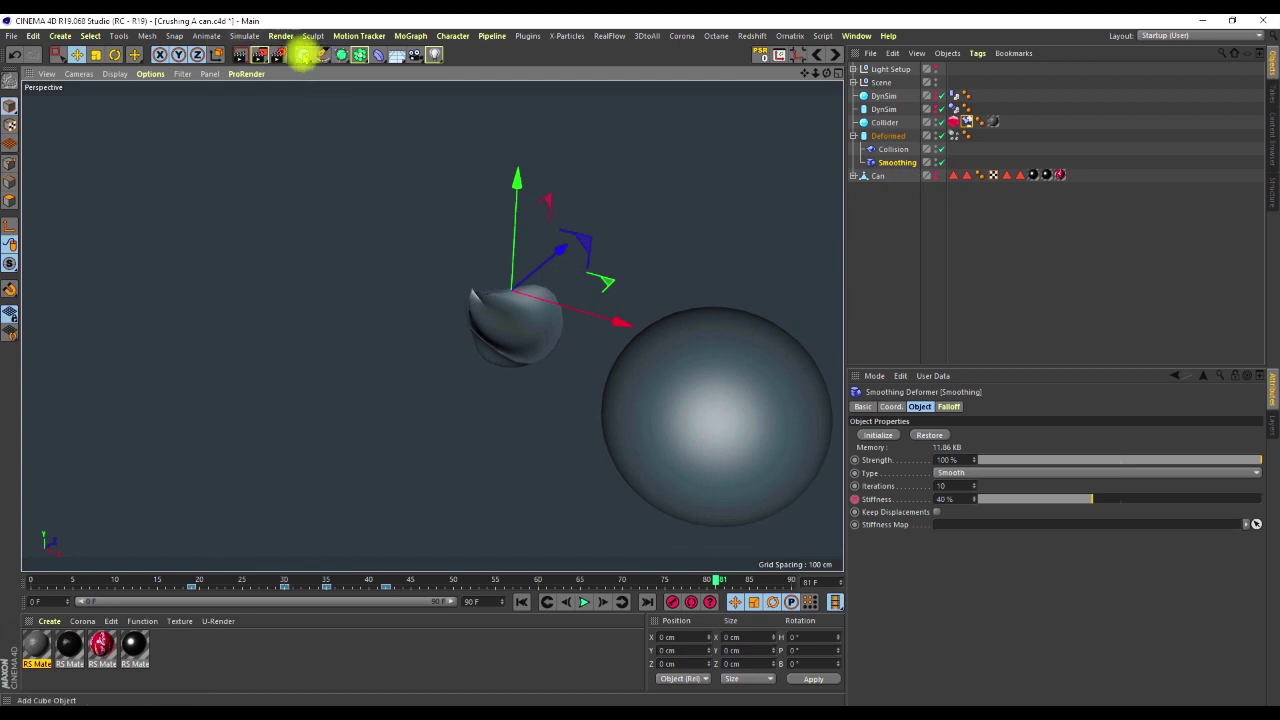
# - Add a cylinder primitive and move it beside the crushed object, to about X -280 cm and Y 114 cm
pyautogui.click(572, 75)
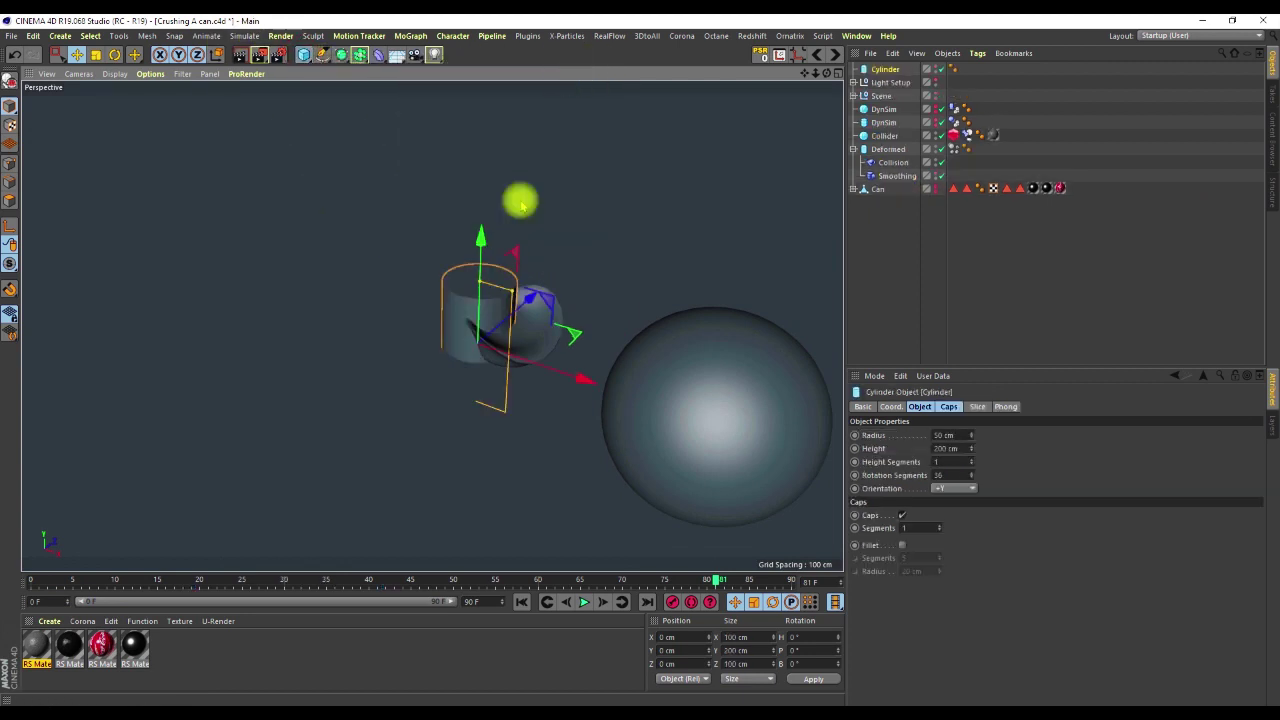
pyautogui.moveTo(474, 250); pyautogui.dragTo(486, 151)
pyautogui.moveTo(590, 303); pyautogui.dragTo(405, 262)
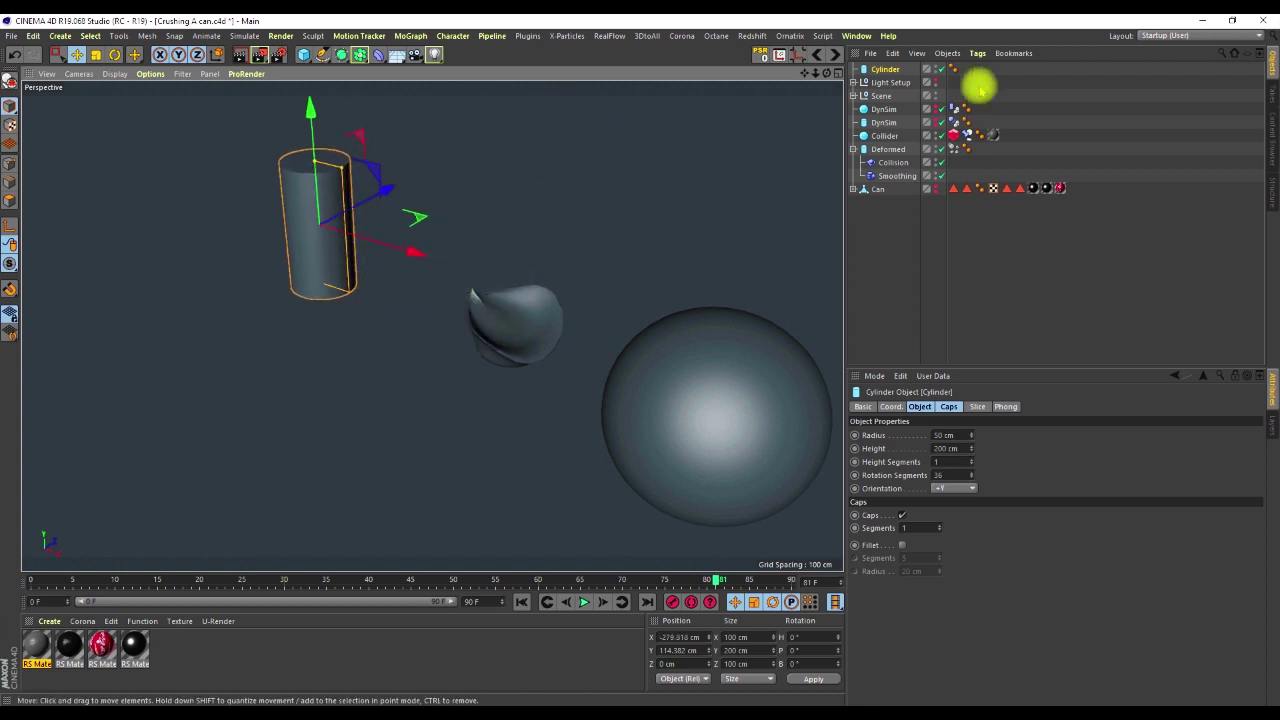
pyautogui.click(380, 55)
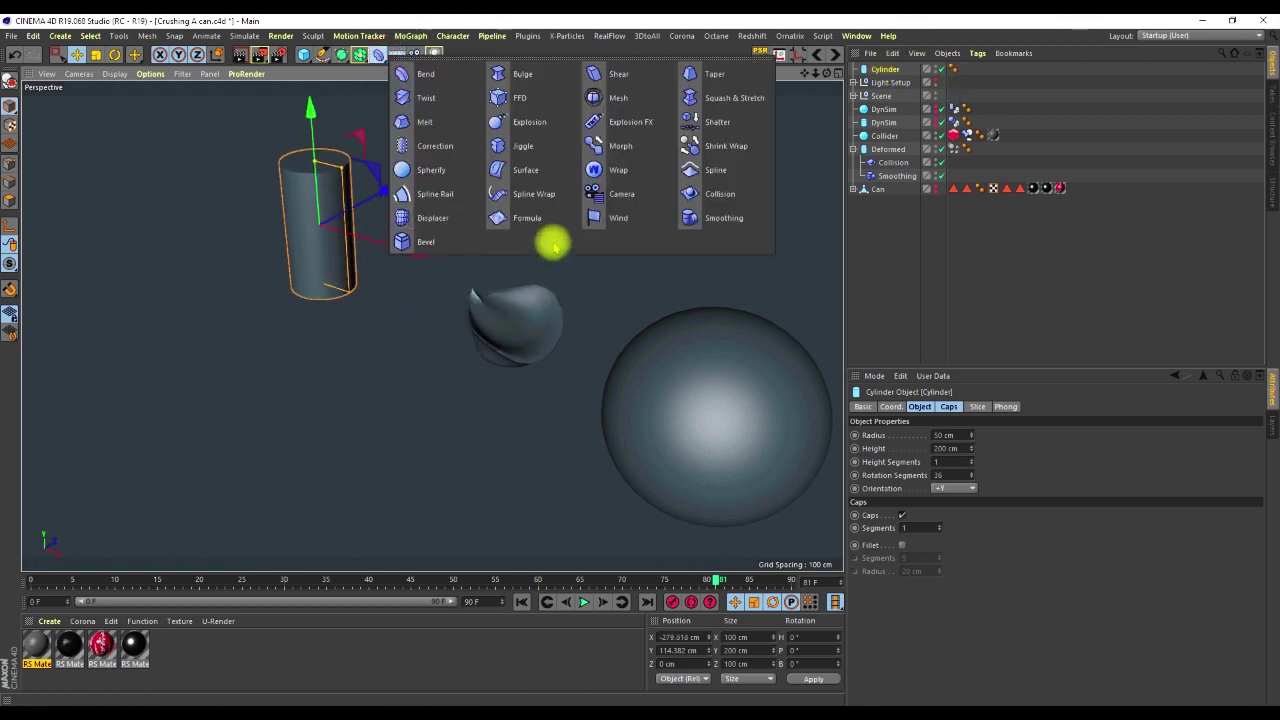
pyautogui.click(512, 192)
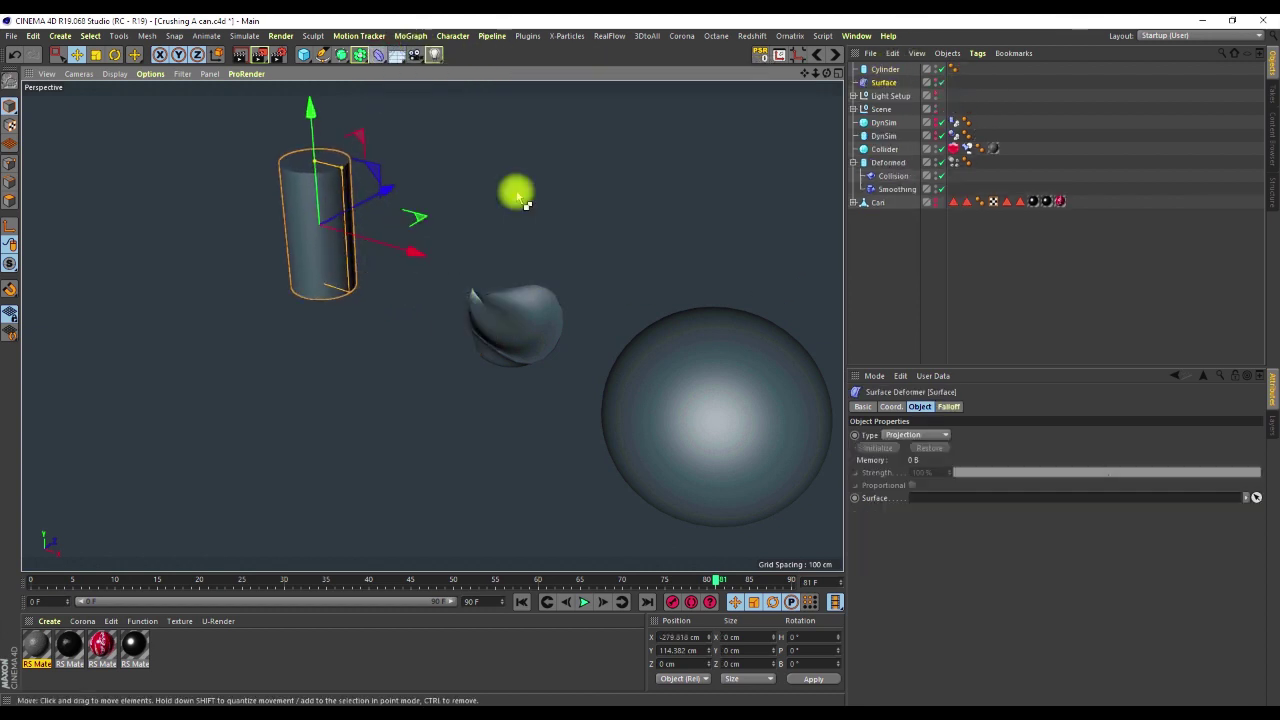
pyautogui.click(886, 78)
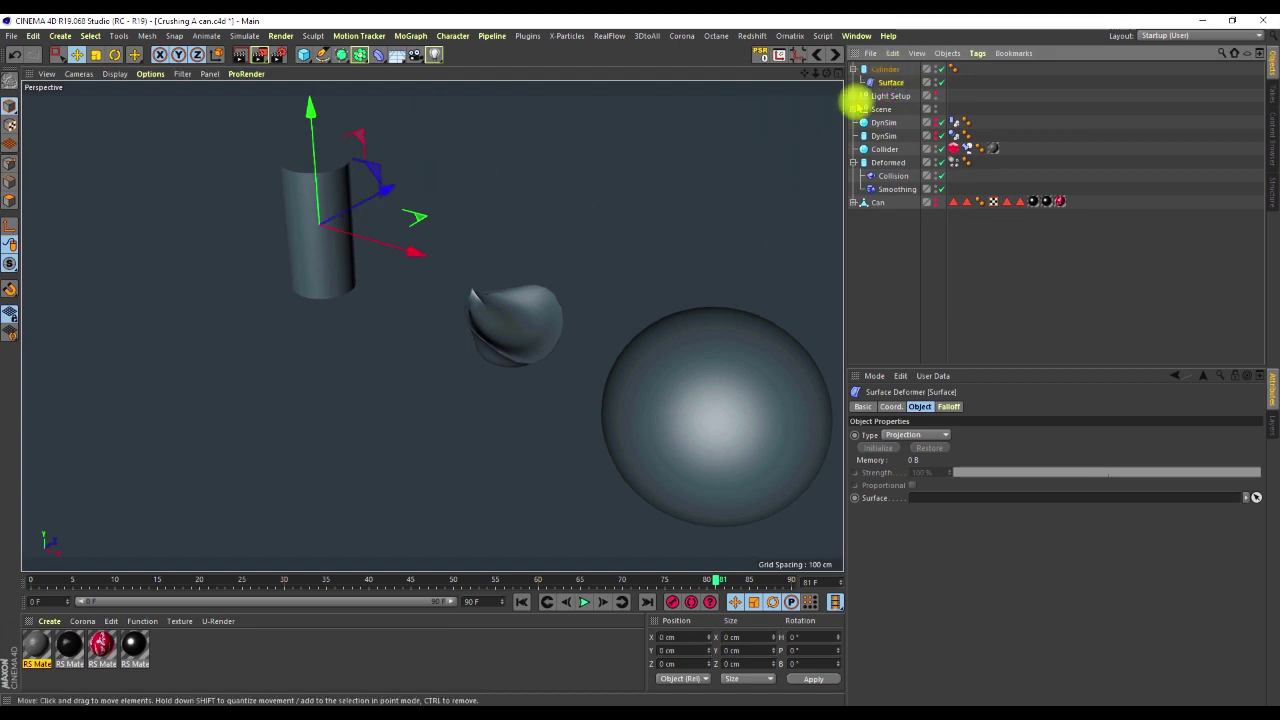
pyautogui.click(882, 70)
pyautogui.keyDown('alt'); pyautogui.moveTo(402, 305); pyautogui.dragTo(463, 185); pyautogui.keyUp('alt')
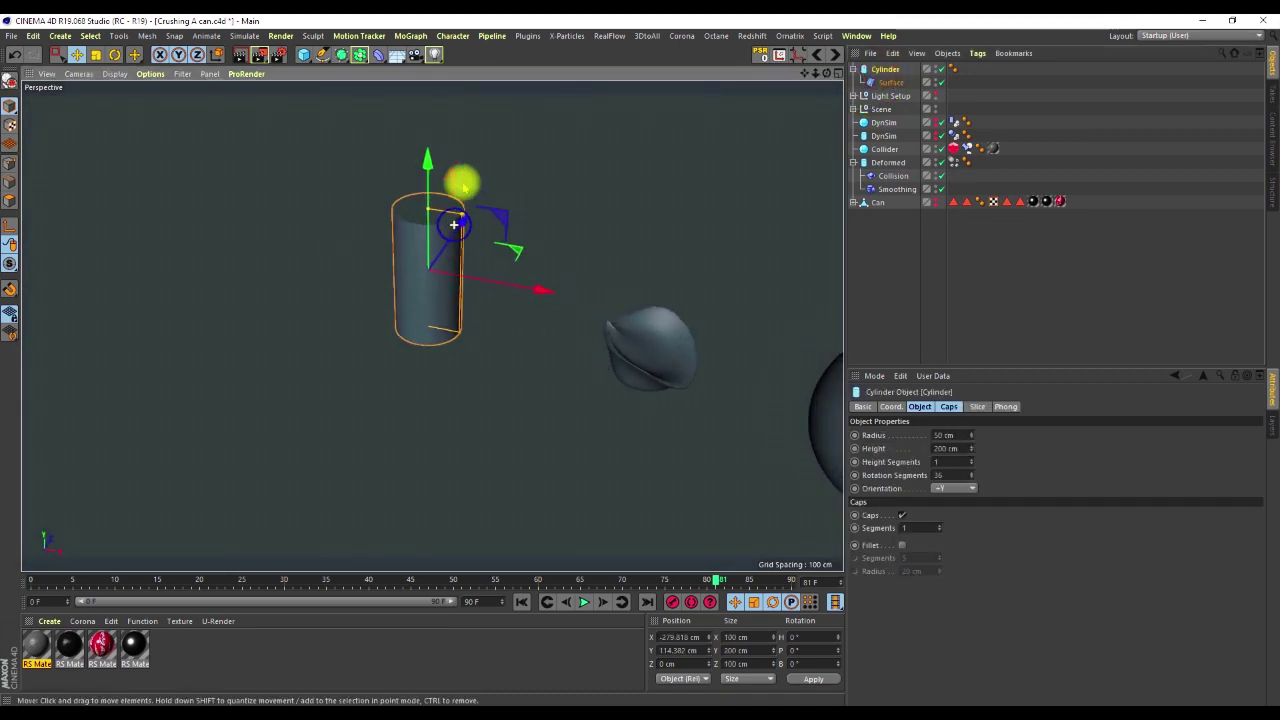
pyautogui.click(886, 83)
pyautogui.press('Delete')
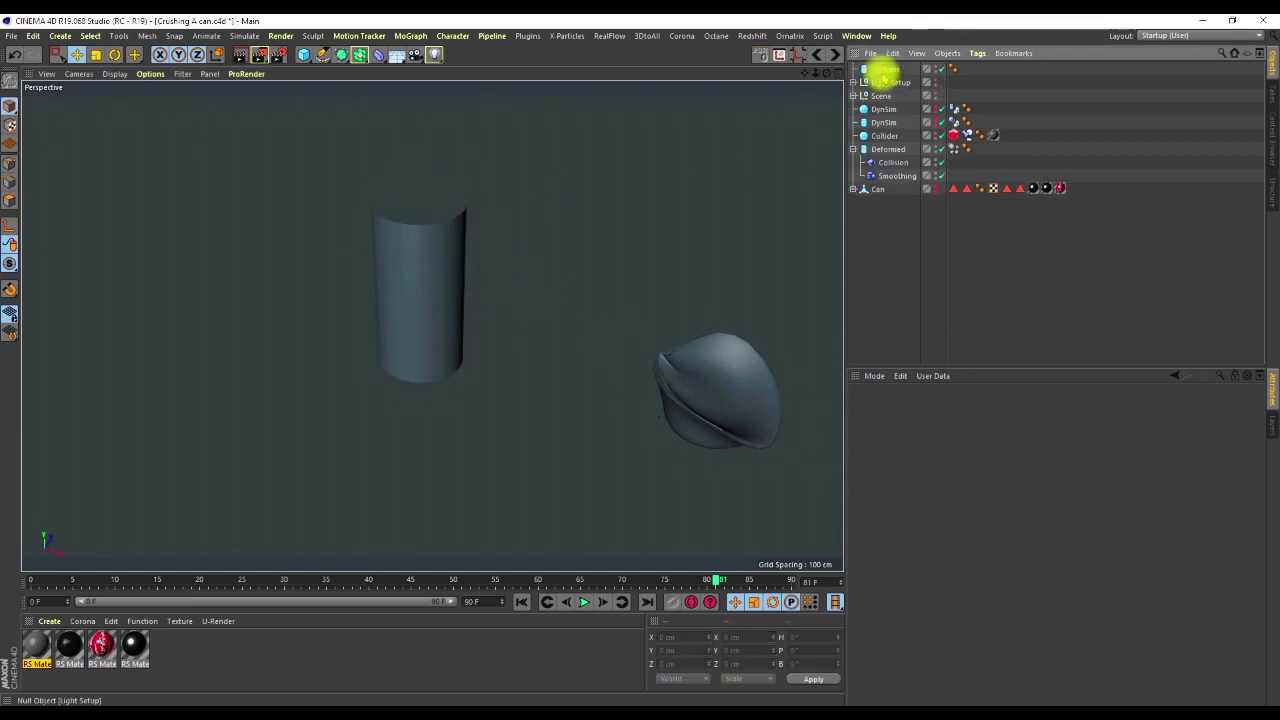
# - Add a Smoothing deformer as a child of the new cylinder
pyautogui.click(885, 70)
pyautogui.click(378, 54)
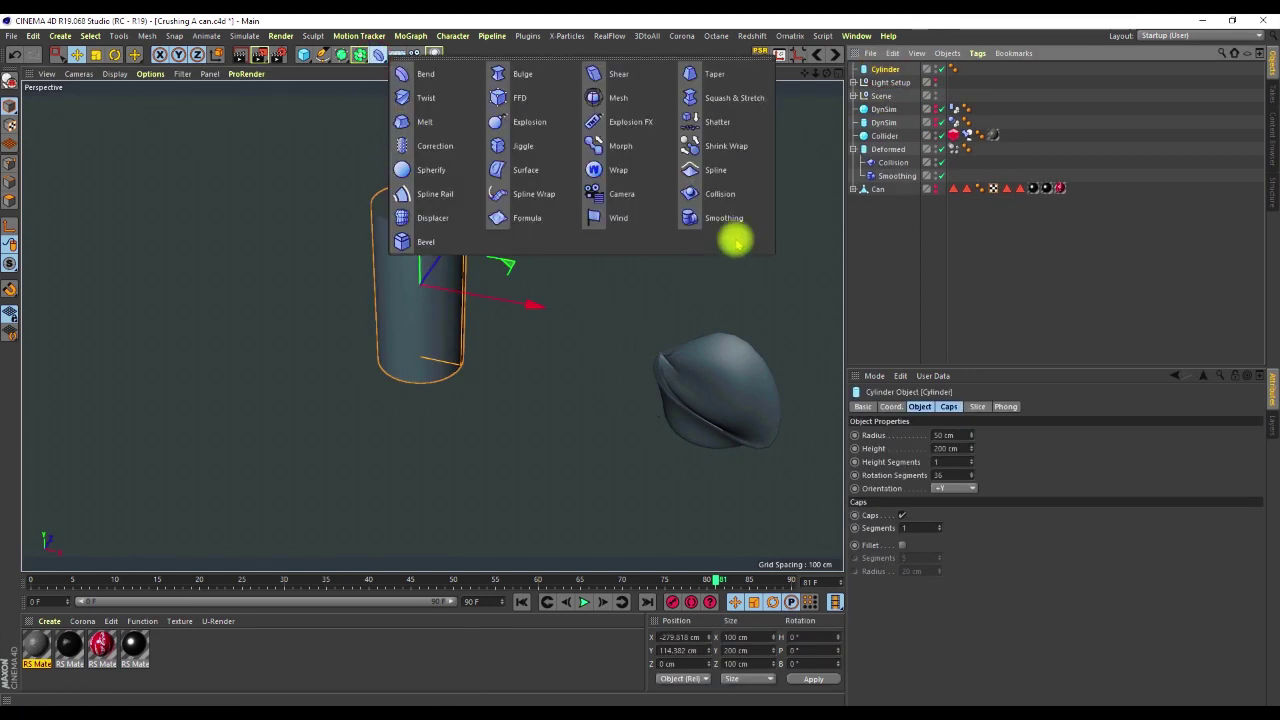
pyautogui.click(711, 222)
pyautogui.click(889, 80)
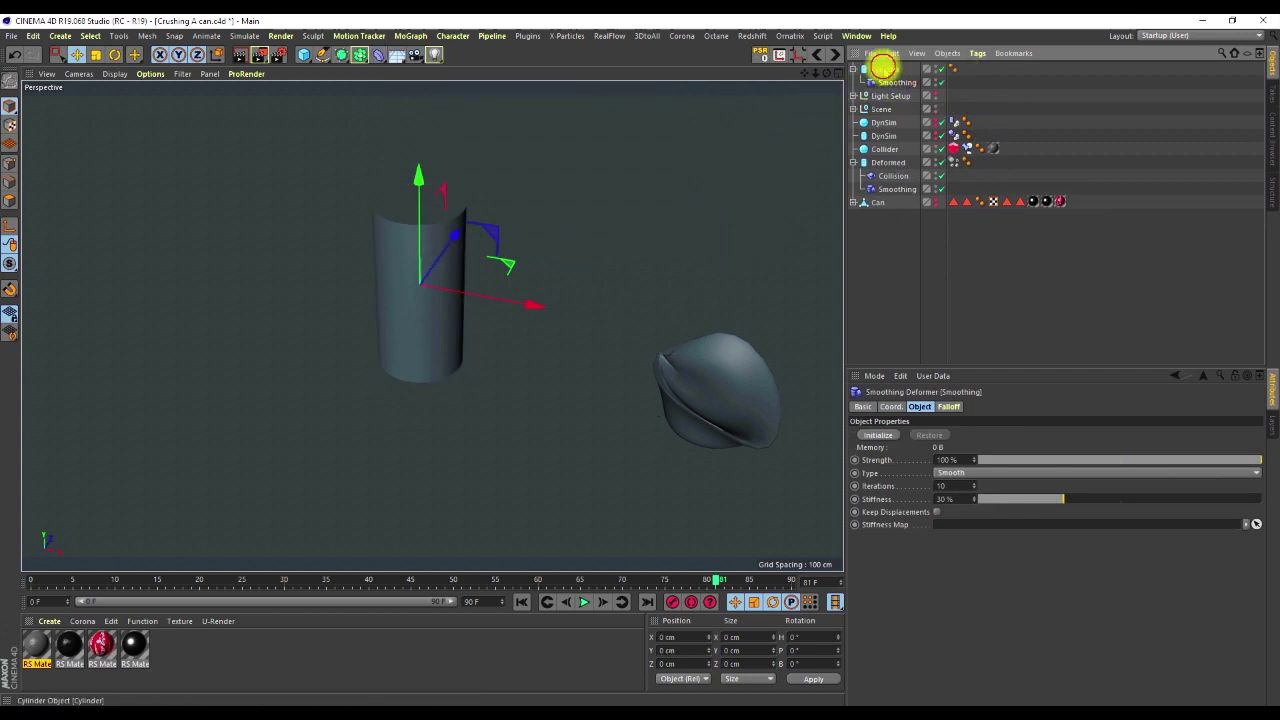
pyautogui.click(886, 69)
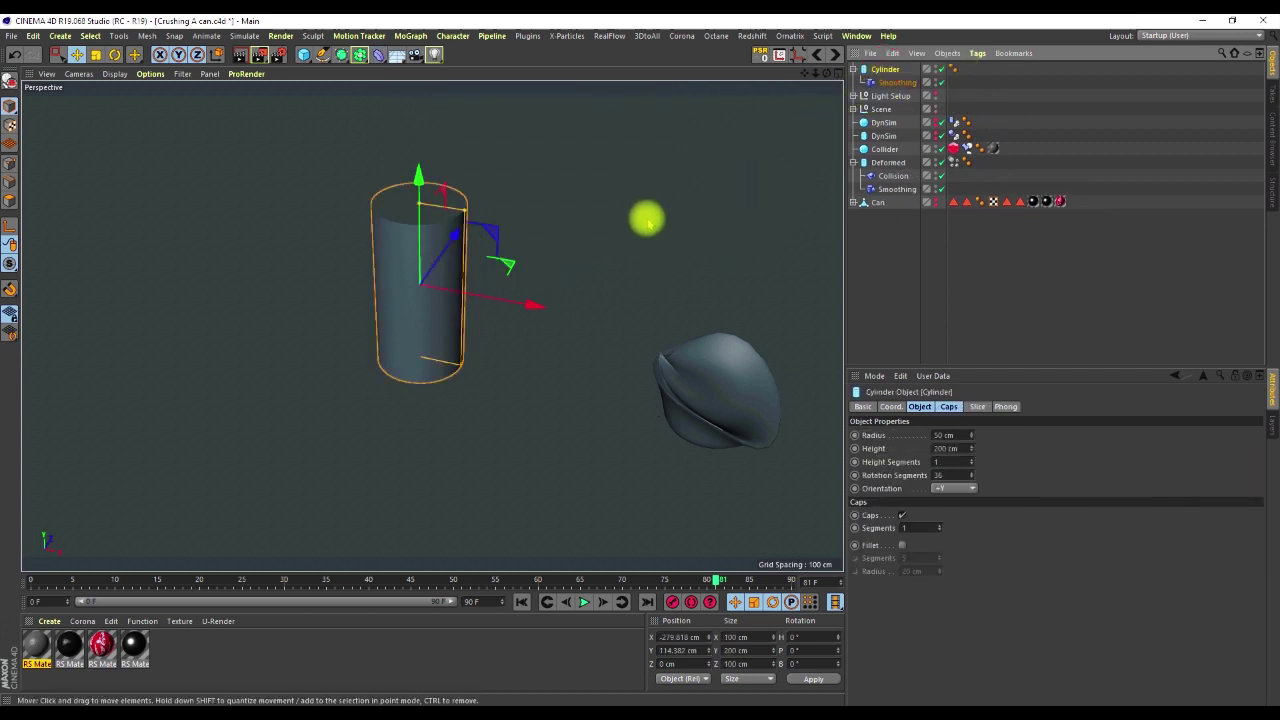
pyautogui.click(892, 82)
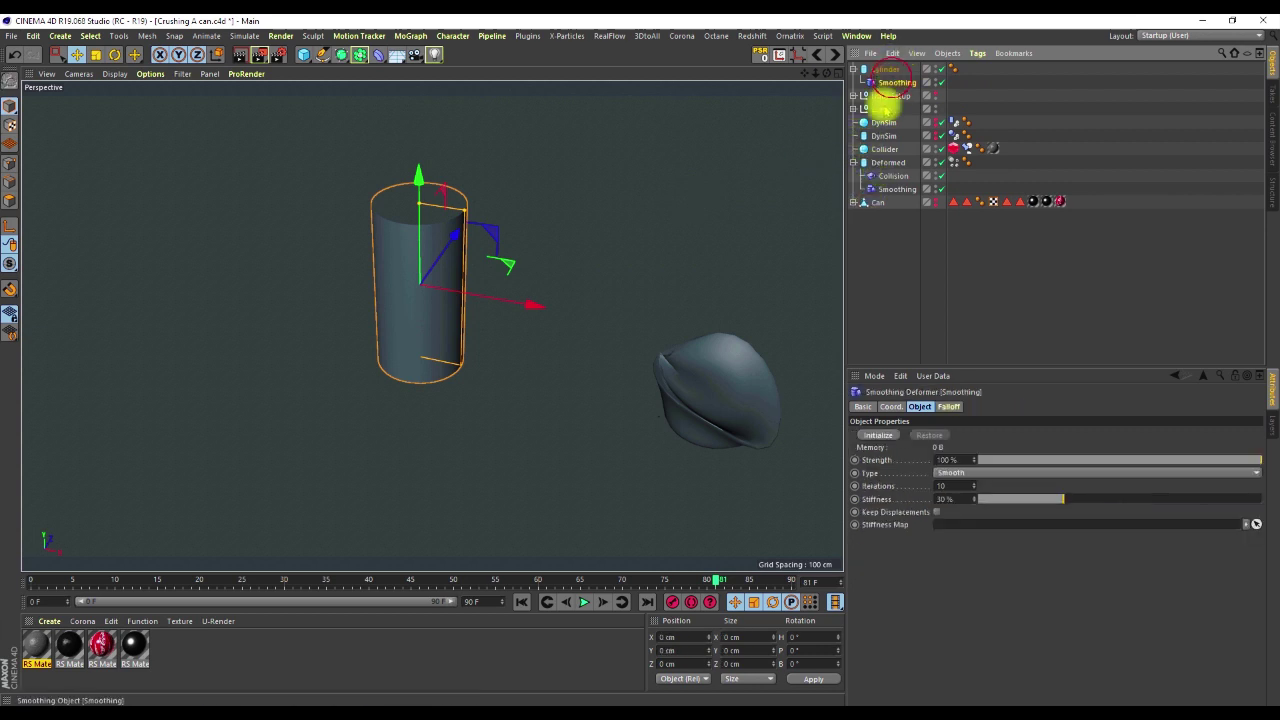
# - Set the new cylinder's Height Segments to 12 and Rotation Segments to 24
pyautogui.moveTo(453, 262)
pyautogui.keyDown('alt'); pyautogui.mouseDown()
pyautogui.moveTo(409, 237)
pyautogui.moveTo(414, 191)
pyautogui.moveTo(434, 251)
pyautogui.mouseUp(); pyautogui.keyUp('alt')
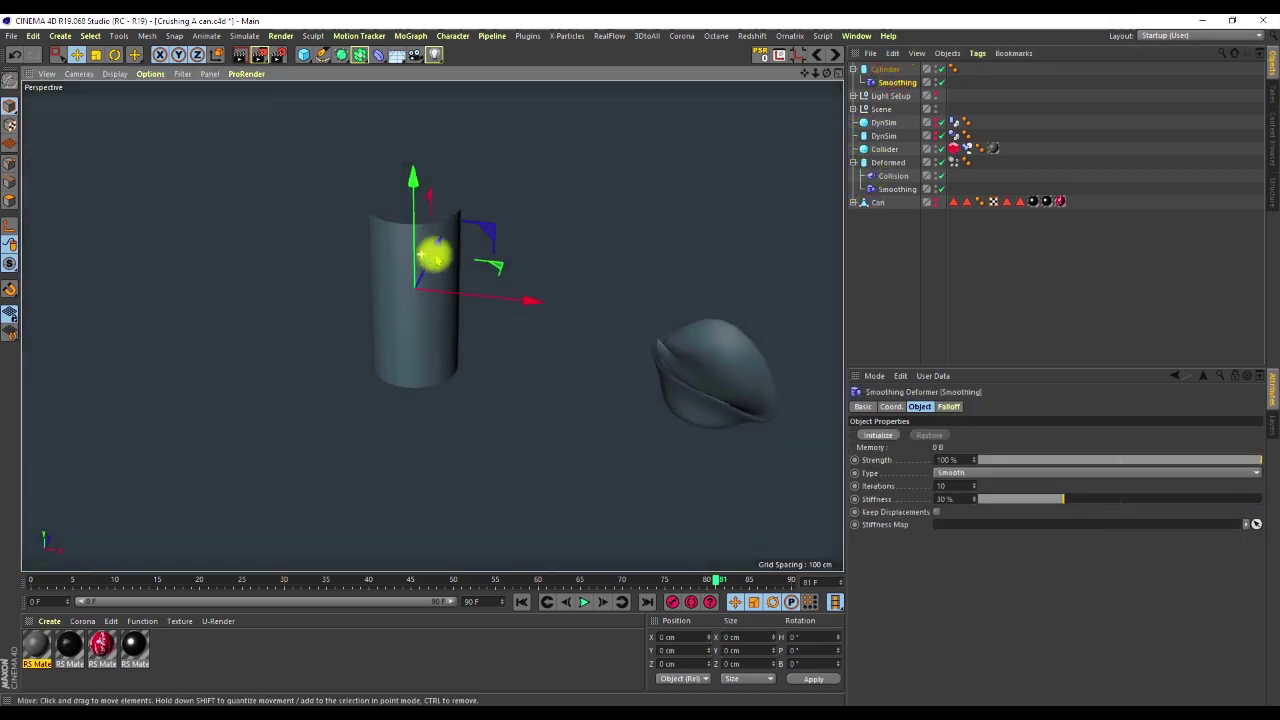
pyautogui.scroll(3, 438, 176)
pyautogui.click(886, 69)
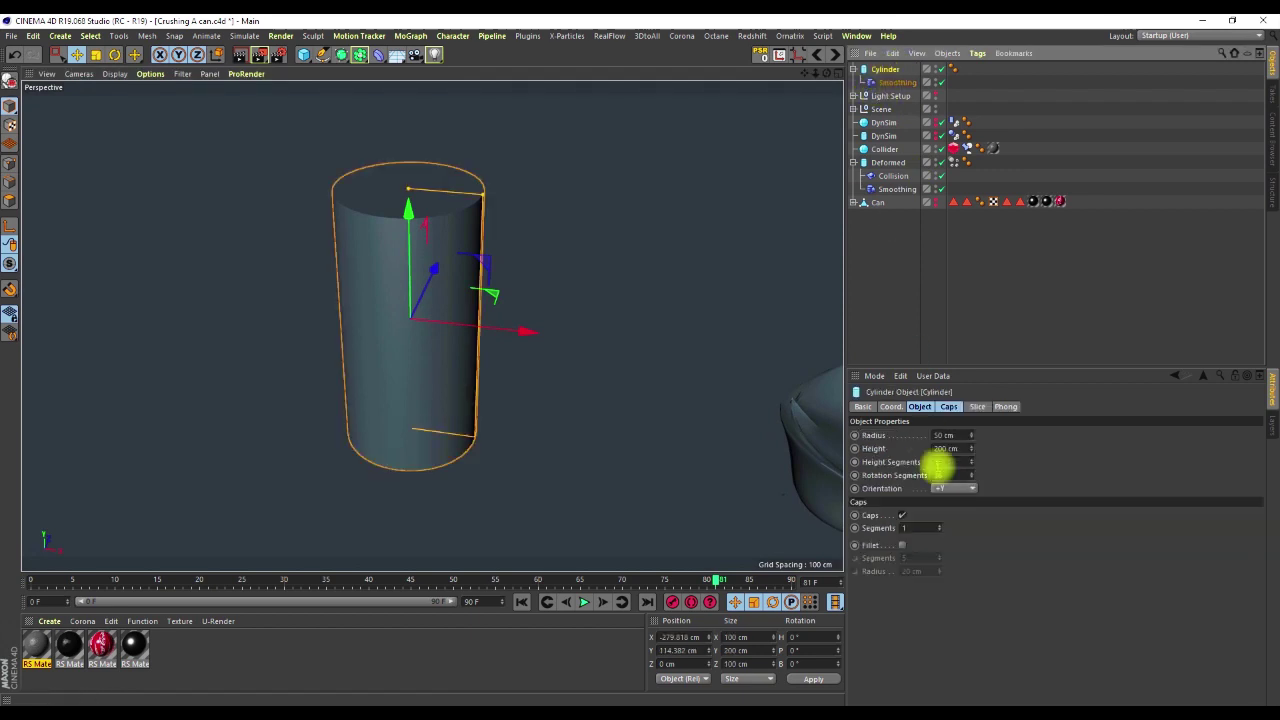
pyautogui.click(920, 407)
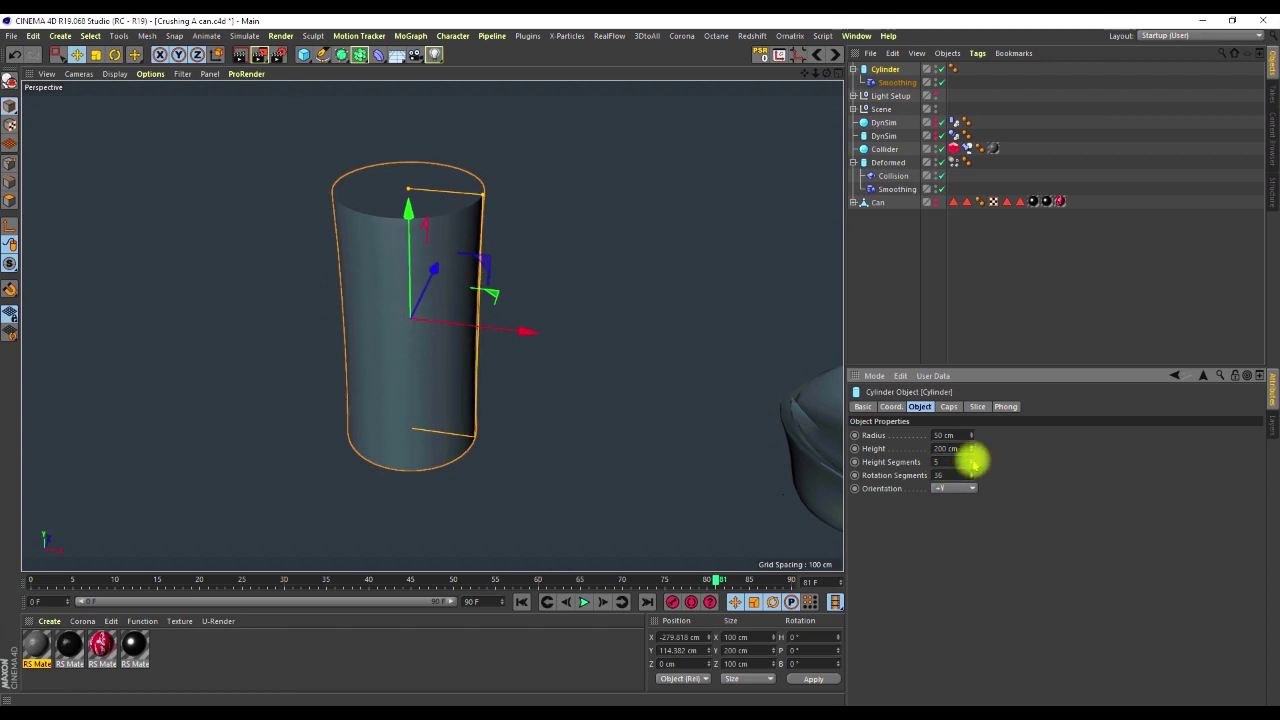
pyautogui.click(944, 463)
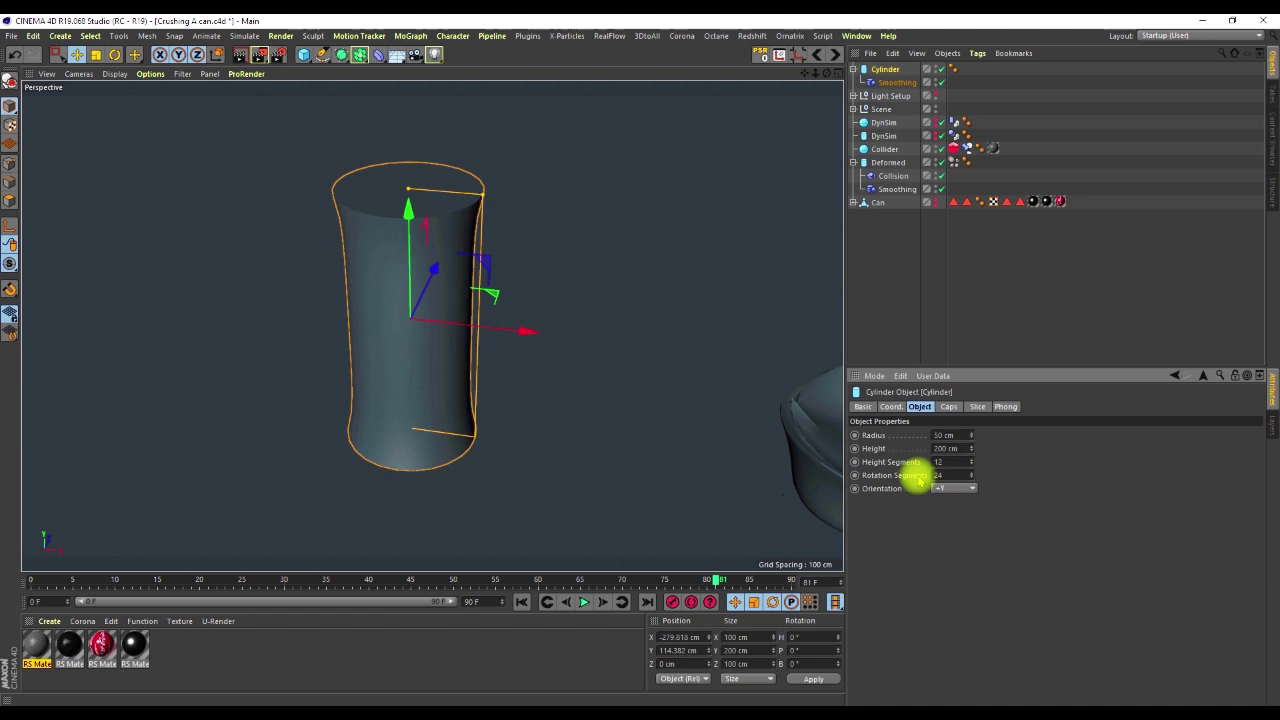
# - Enable the cap fillet on the new cylinder with 3 segments and a 2 cm radius
pyautogui.click(948, 406)
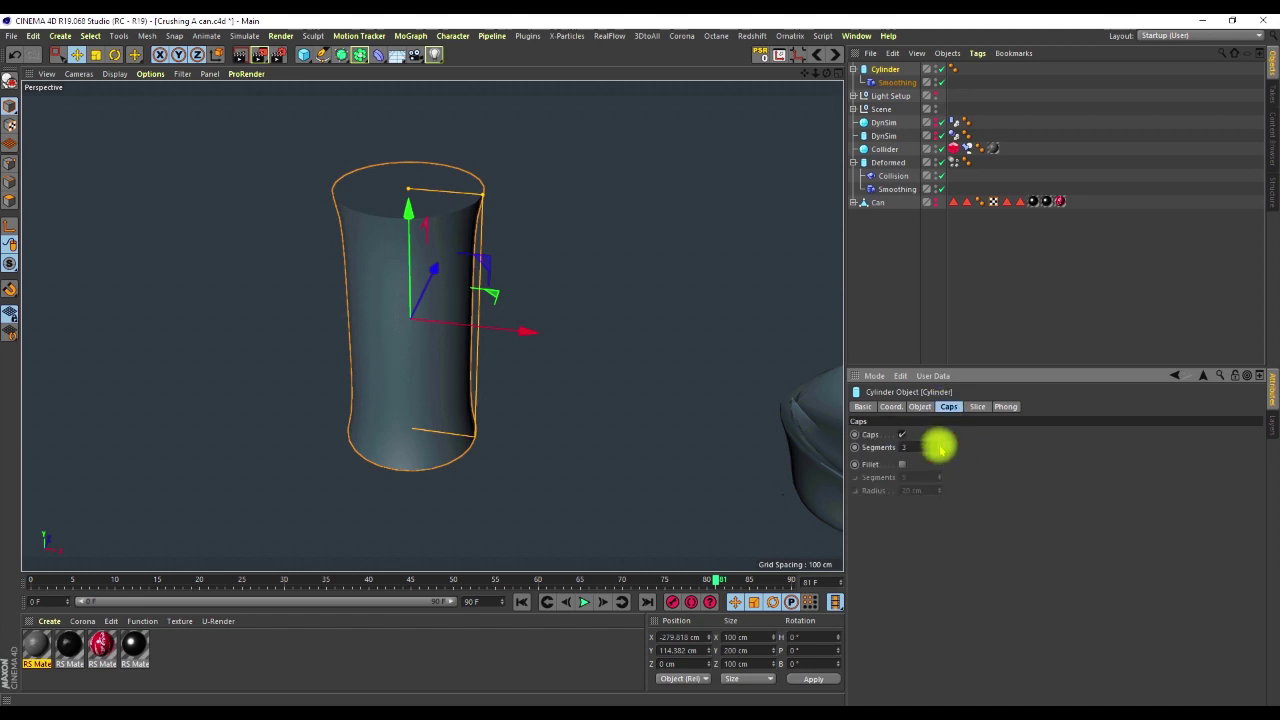
pyautogui.click(903, 464)
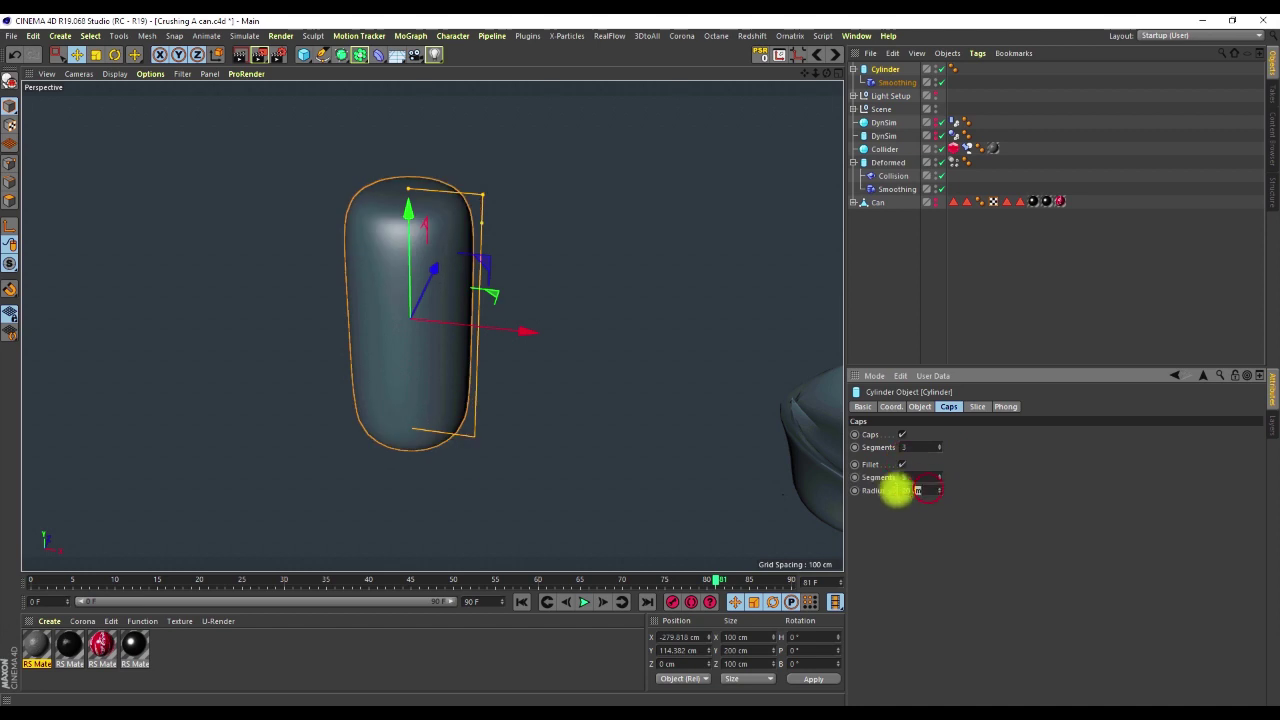
pyautogui.press('Return')
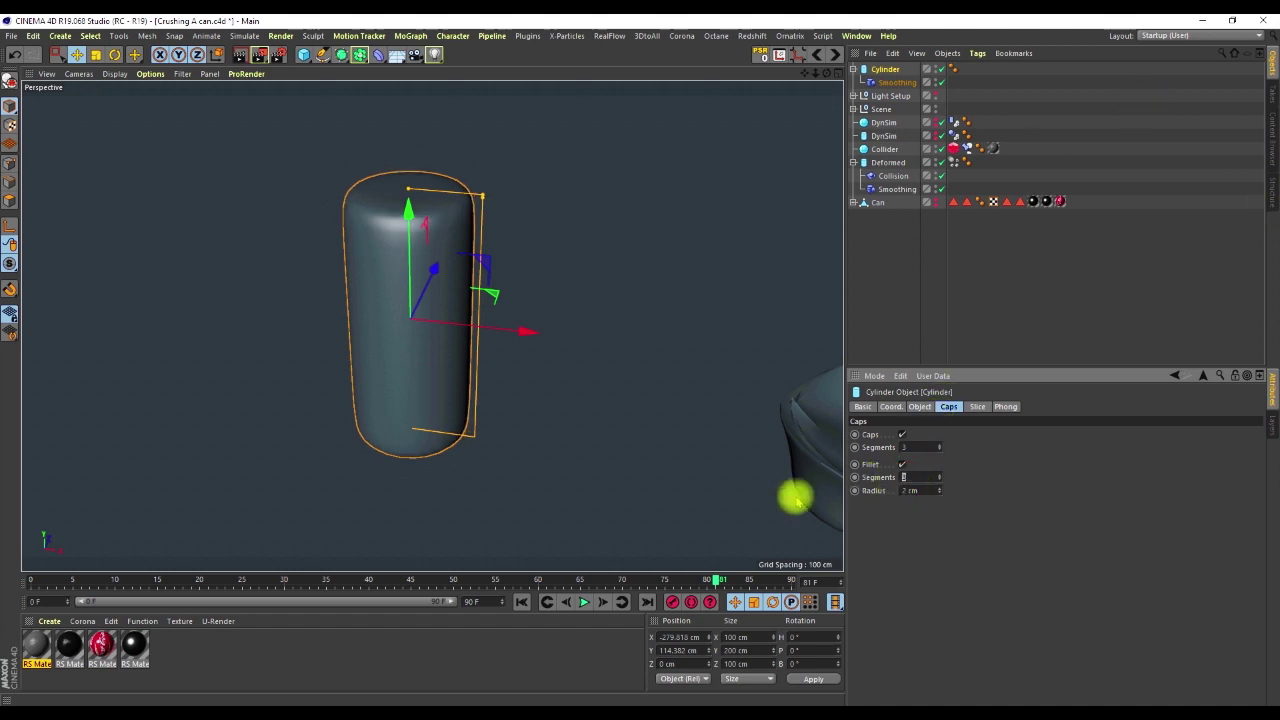
# - Raise the Stiffness of the new cylinder's Smoothing deformer to 100% and keyframe it at frame 14
pyautogui.click(892, 82)
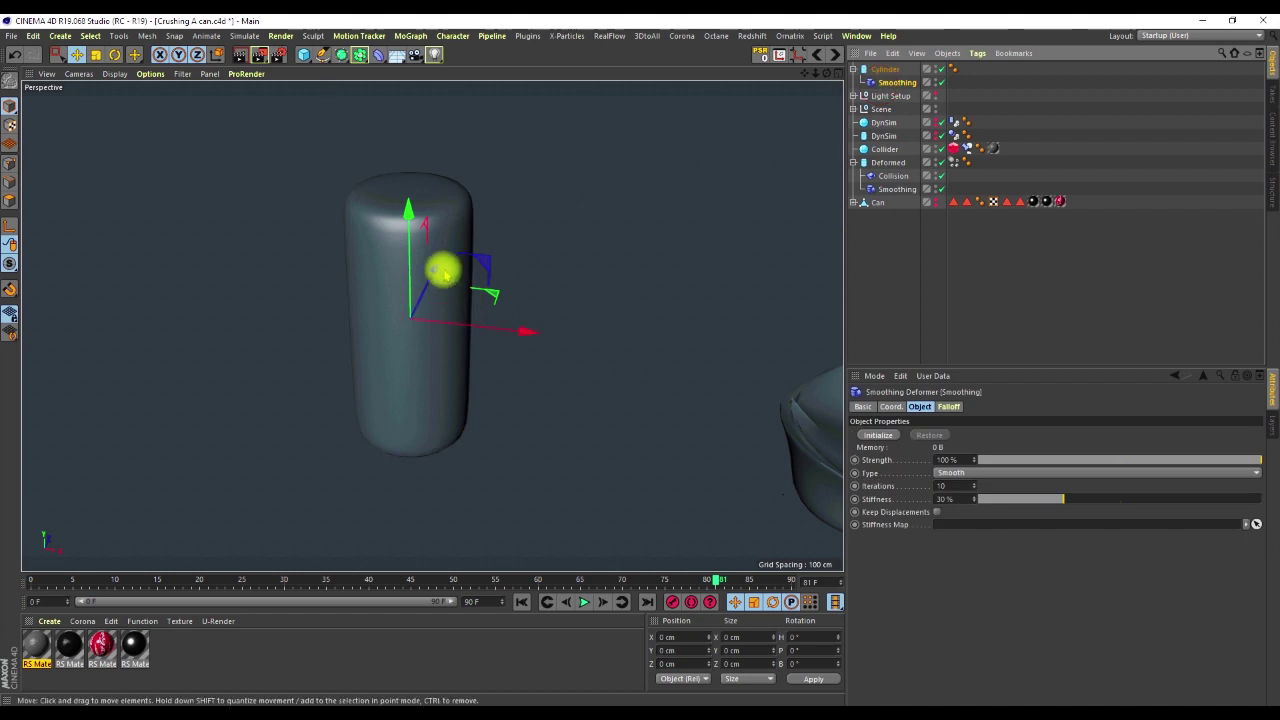
pyautogui.scroll(-5, 443, 270)
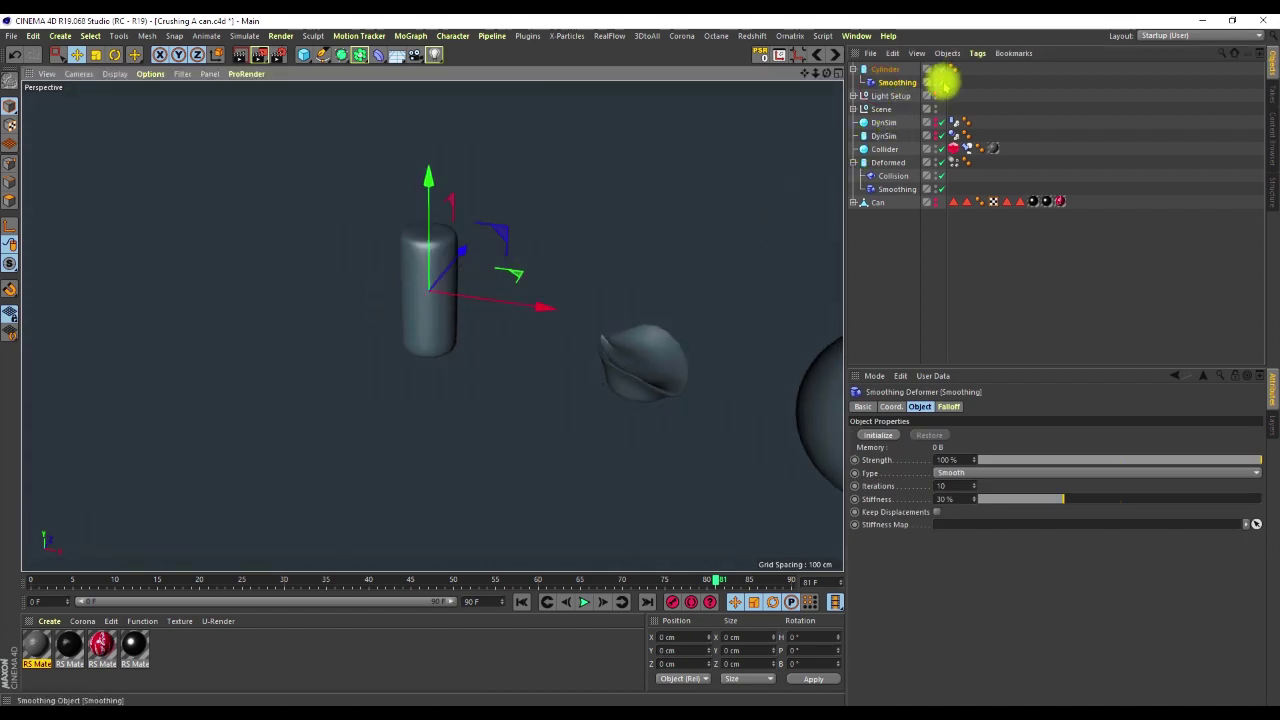
pyautogui.scroll(2, 432, 254)
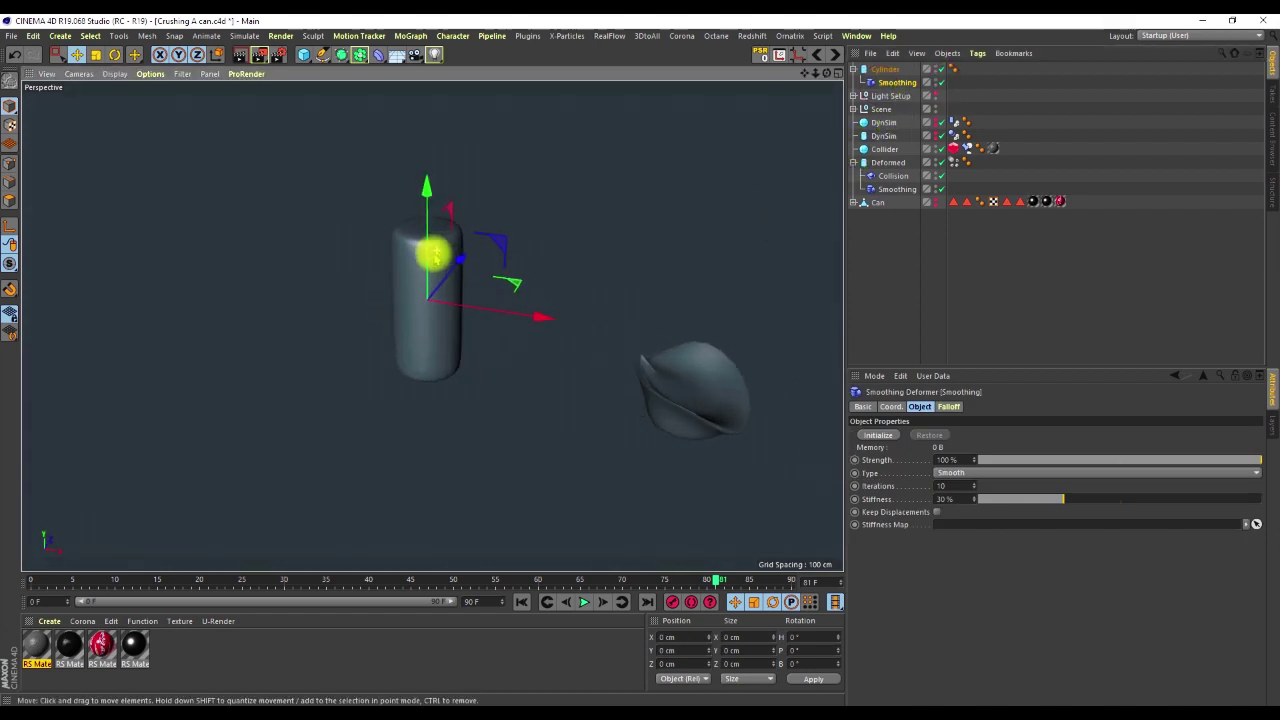
pyautogui.scroll(2, 432, 254)
pyautogui.keyDown('alt'); pyautogui.moveTo(434, 249); pyautogui.dragTo(364, 250); pyautogui.keyUp('alt')
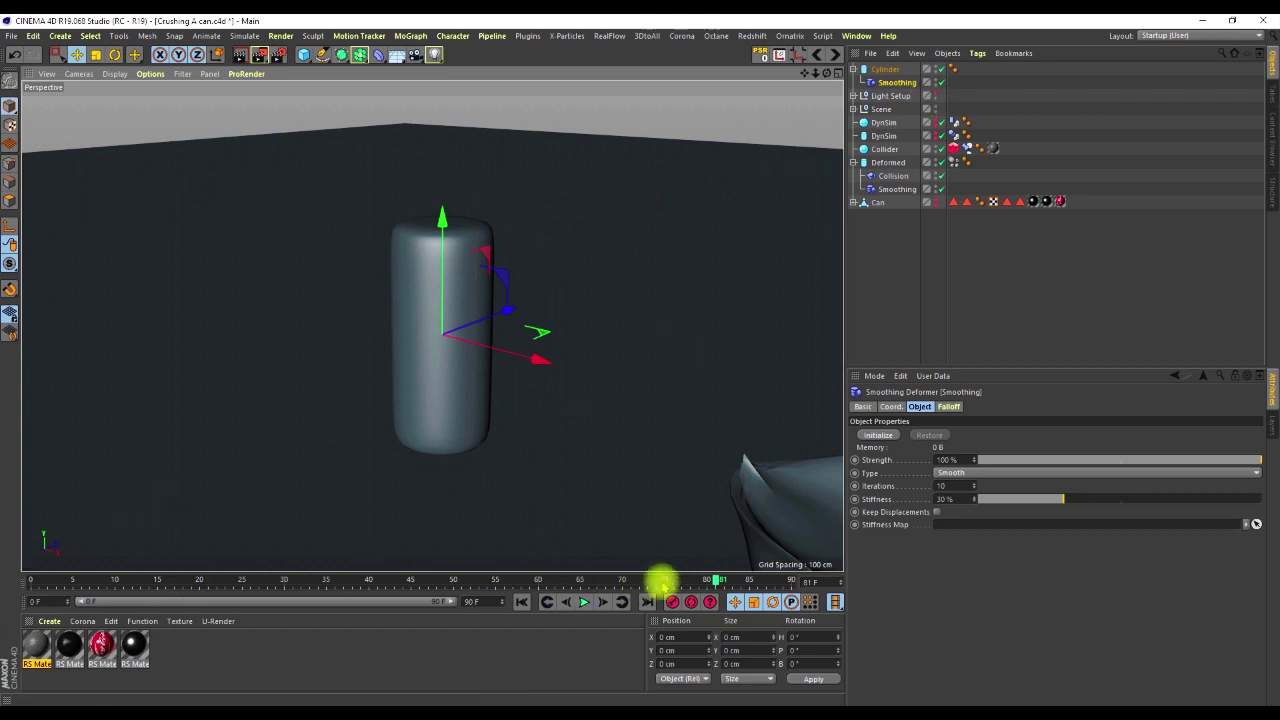
pyautogui.moveTo(716, 581); pyautogui.dragTo(108, 580)
pyautogui.click(116, 580)
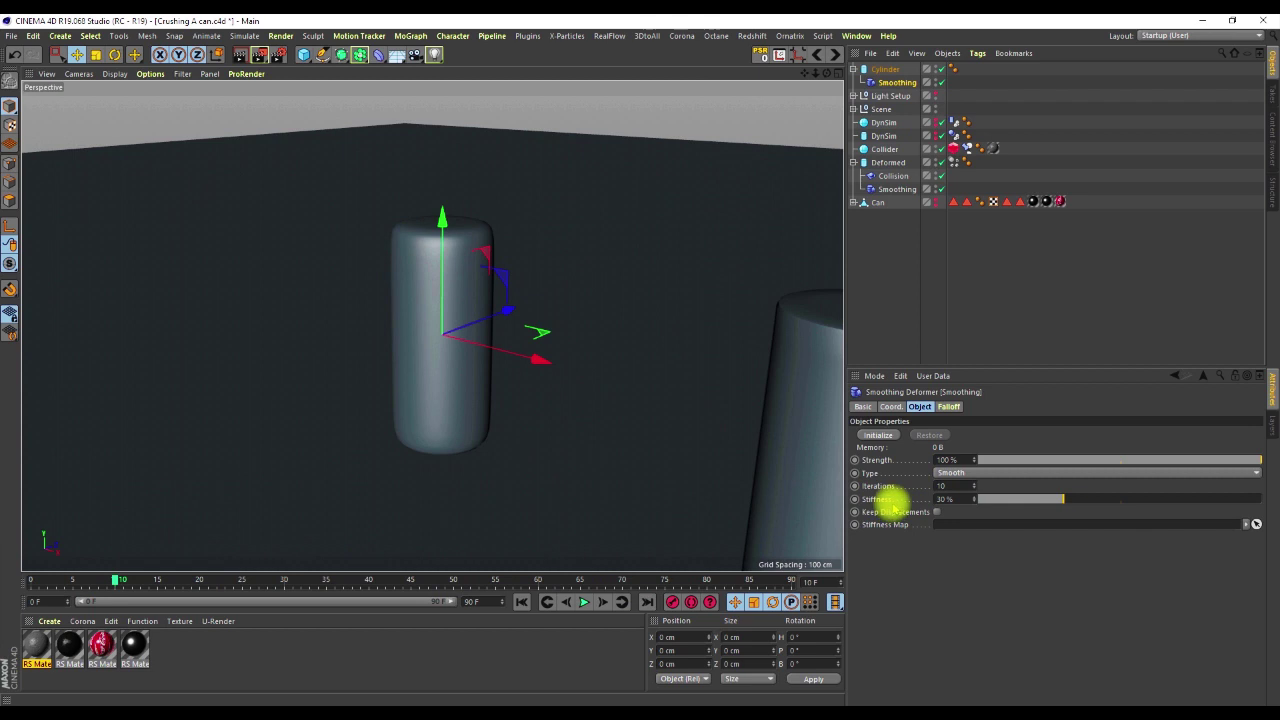
pyautogui.moveTo(1077, 500); pyautogui.dragTo(1250, 500)
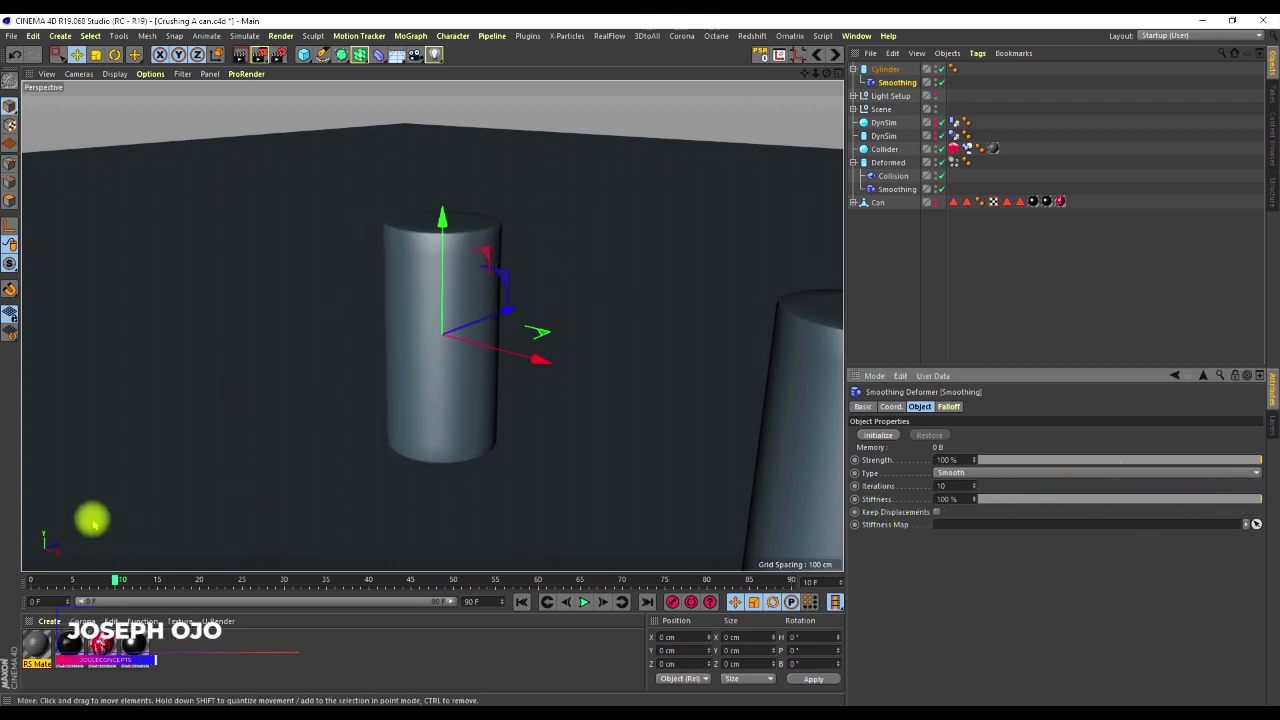
pyautogui.moveTo(116, 580); pyautogui.dragTo(150, 581)
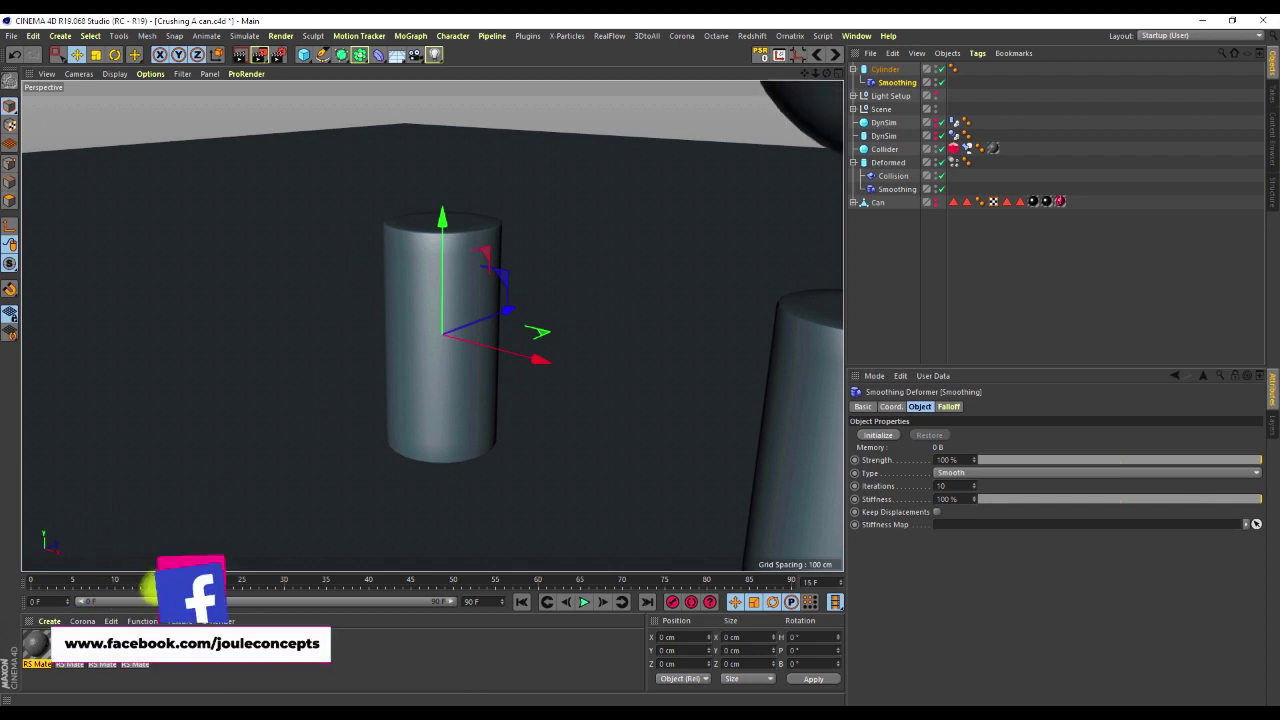
pyautogui.keyDown('ctrl'); pyautogui.click(855, 499); pyautogui.keyUp('ctrl')
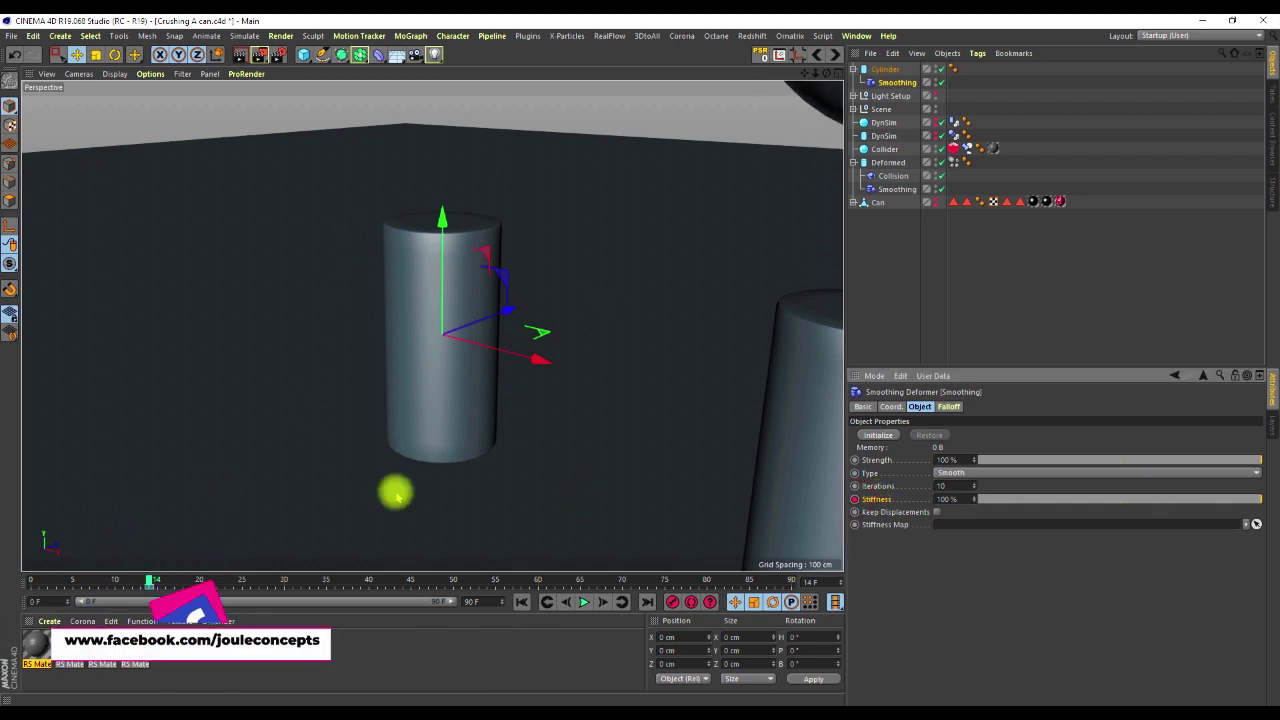
# - Set the deformer's Stiffness to 40% and keyframe it at frames 22 and 27
pyautogui.click(155, 580)
pyautogui.moveTo(155, 580); pyautogui.dragTo(218, 582)
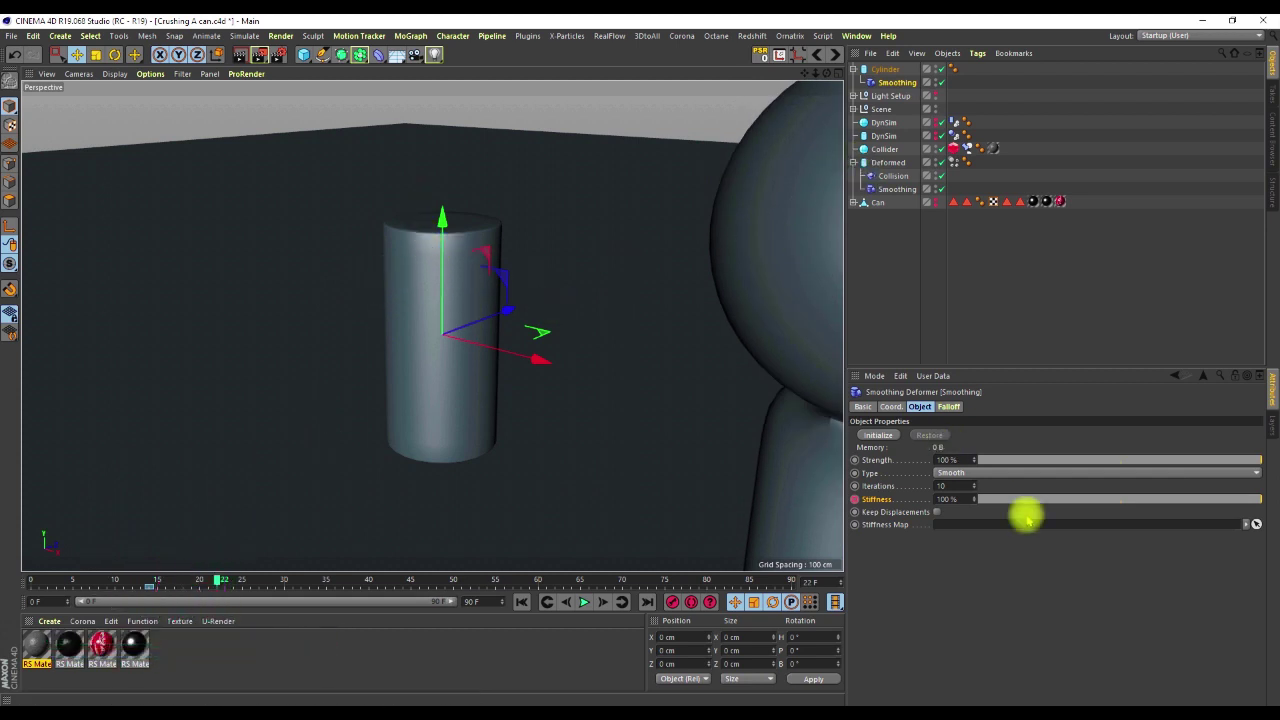
pyautogui.click(945, 499)
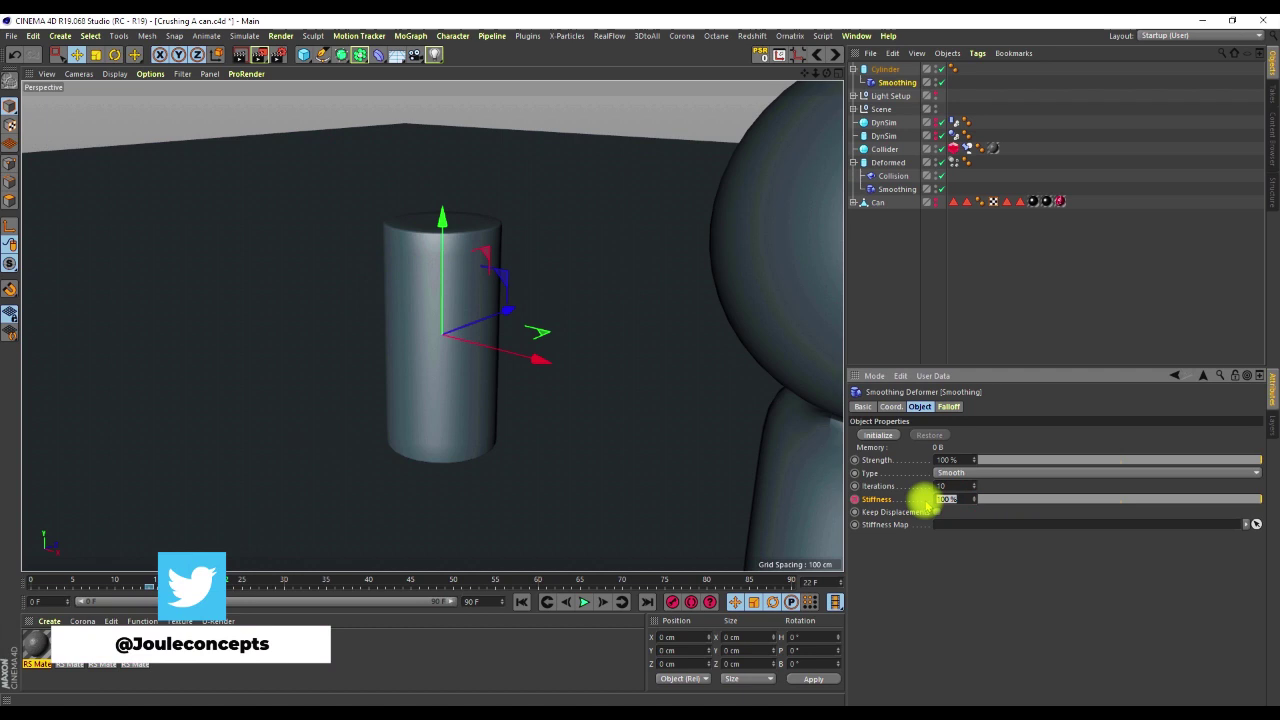
pyautogui.write('40')
pyautogui.press('Return')
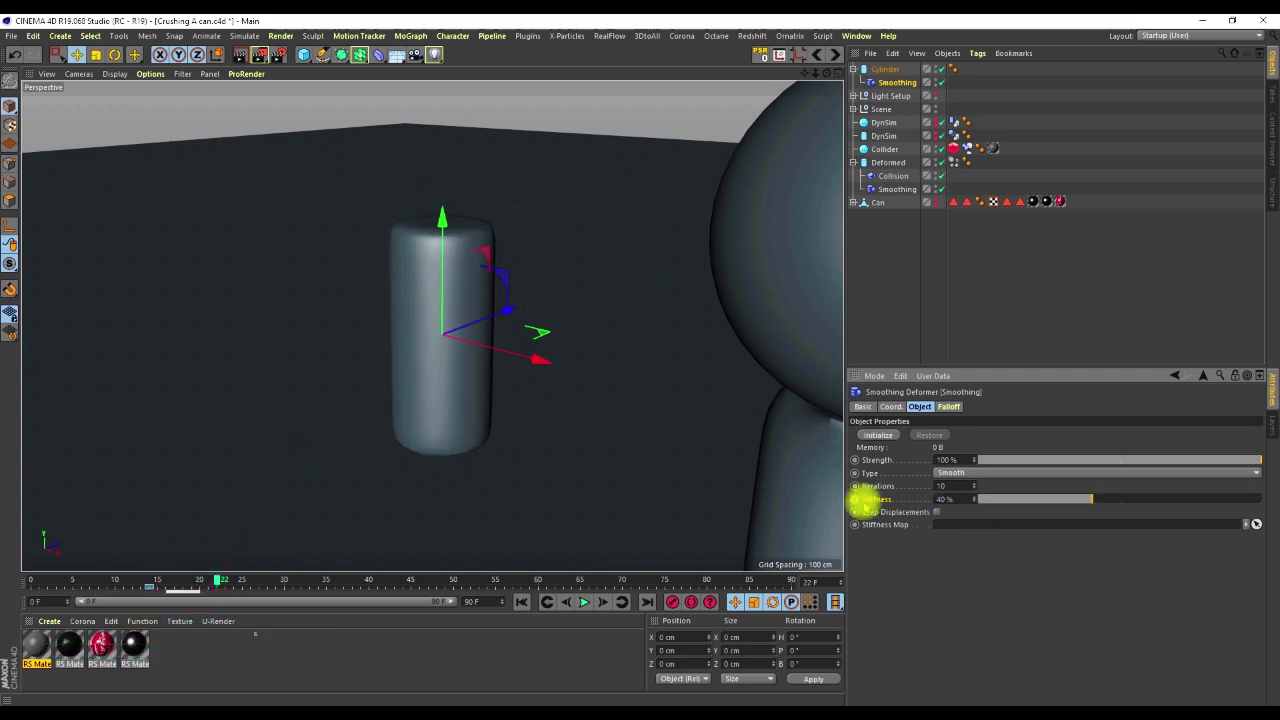
pyautogui.click(250, 582)
pyautogui.moveTo(255, 587); pyautogui.dragTo(261, 589)
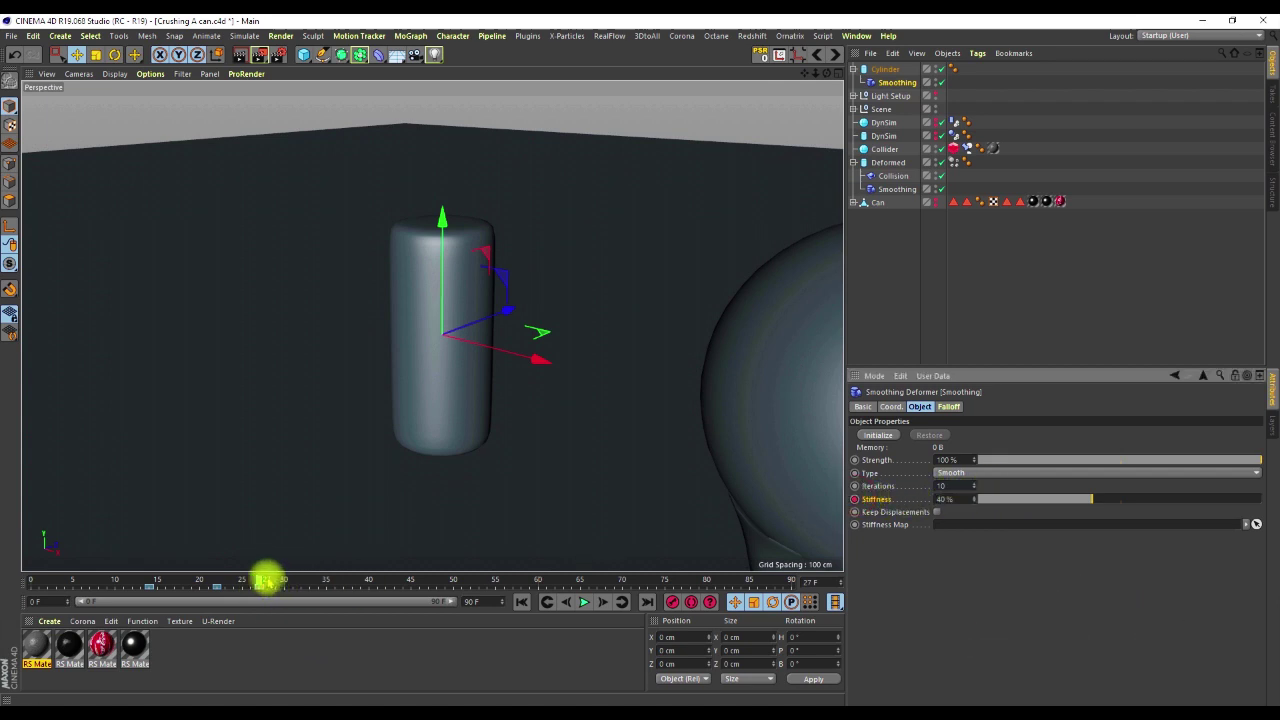
# - Set the deformer's Stiffness to 100% at frame 34 and keyframe it there
pyautogui.moveTo(262, 580); pyautogui.dragTo(320, 585)
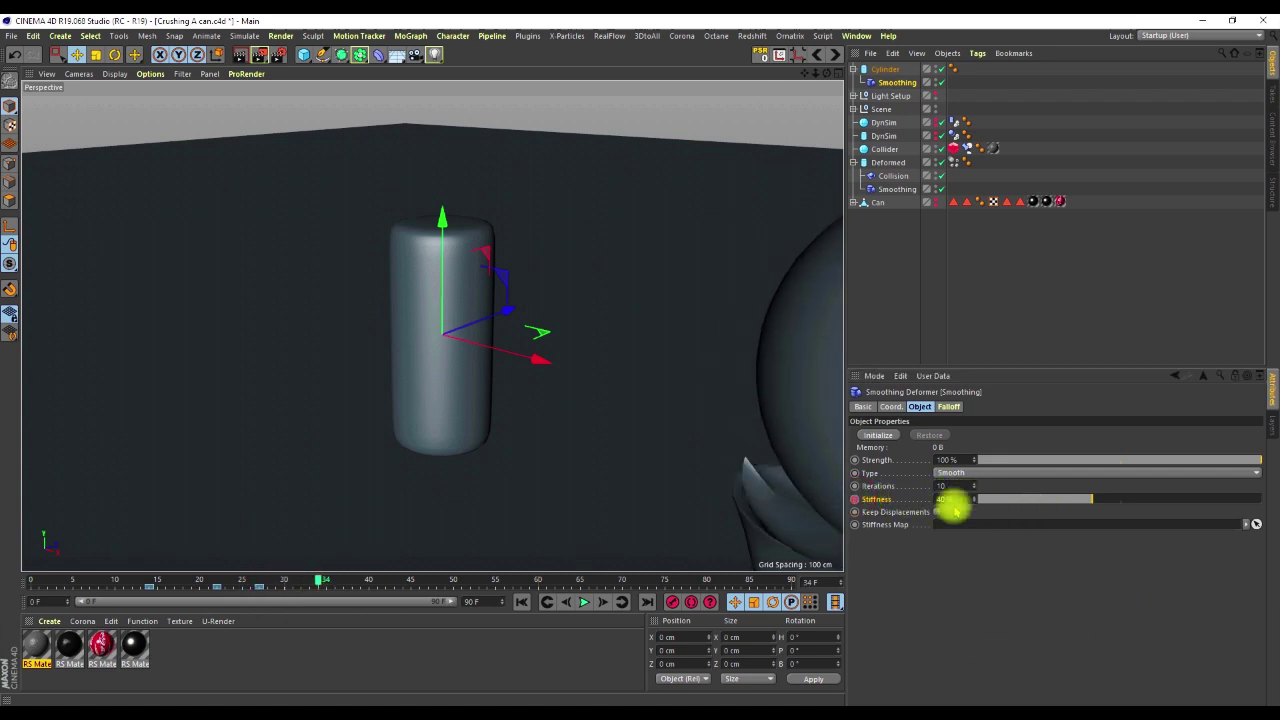
pyautogui.click(950, 499)
pyautogui.write('100')
pyautogui.press('Return')
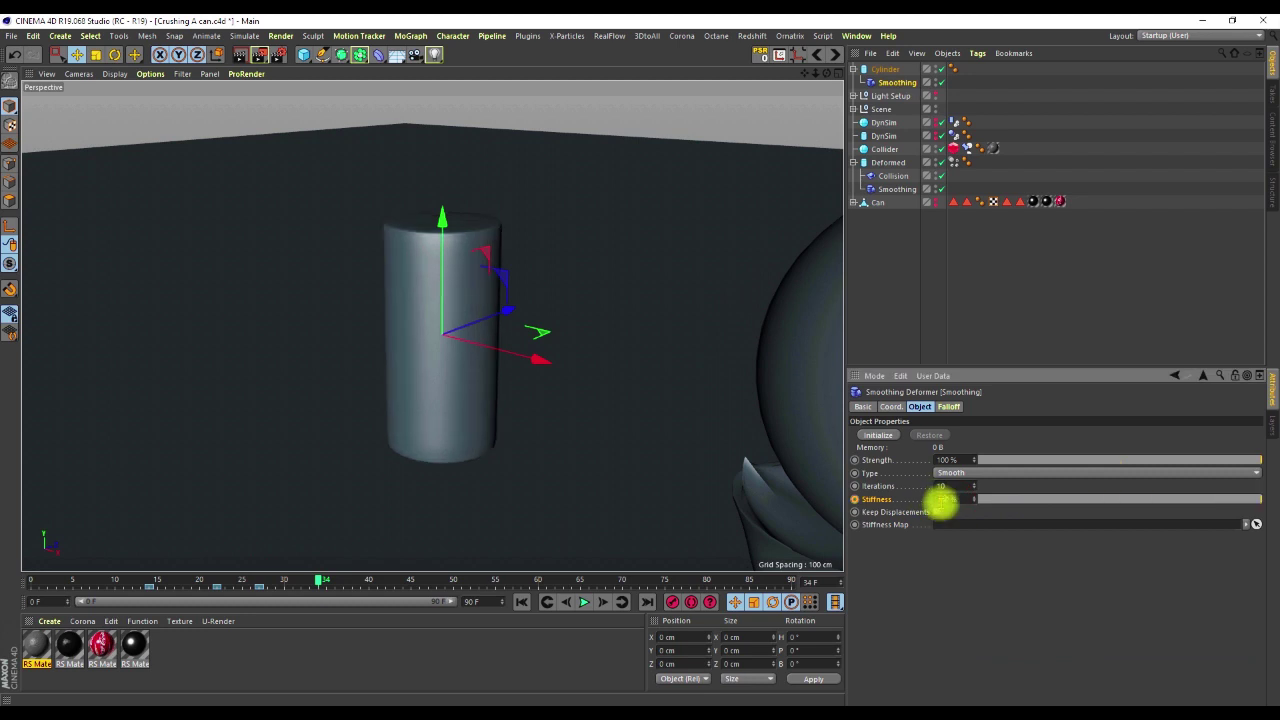
pyautogui.keyDown('ctrl'); pyautogui.click(854, 499); pyautogui.keyUp('ctrl')
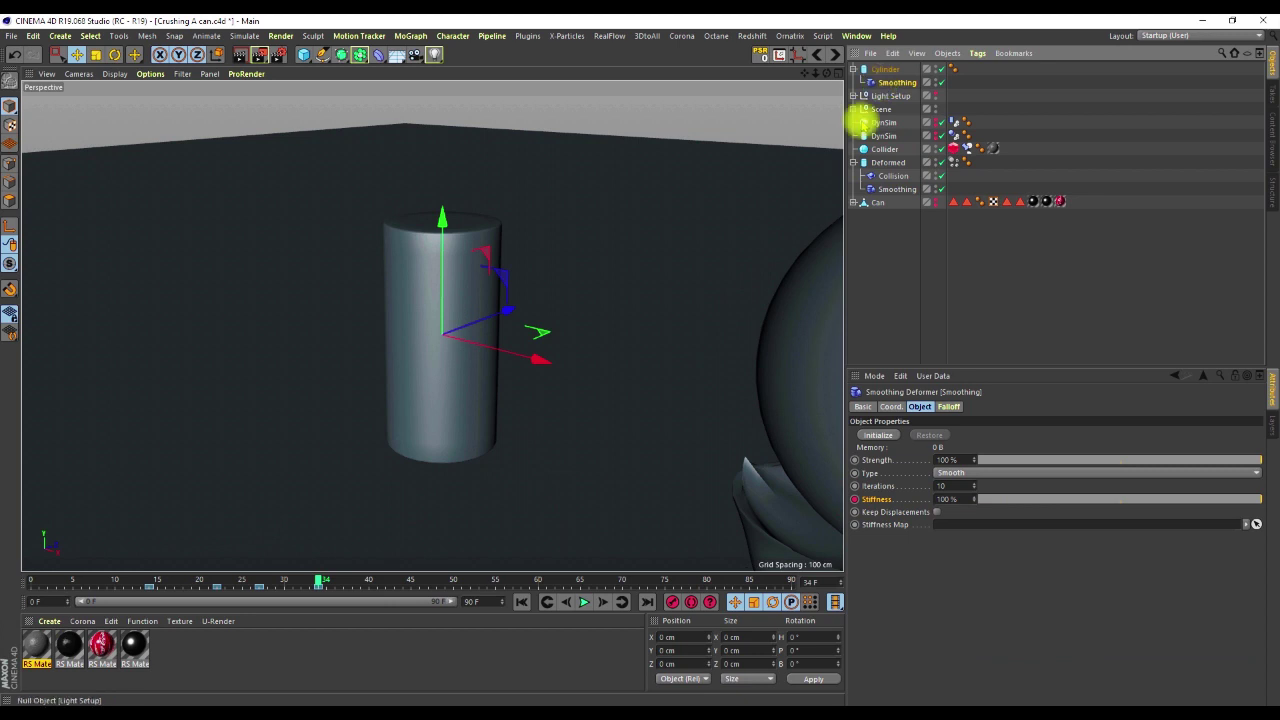
# - Delete the new cylinder and its Smoothing deformer from the scene
pyautogui.press('Delete')
pyautogui.click(884, 68)
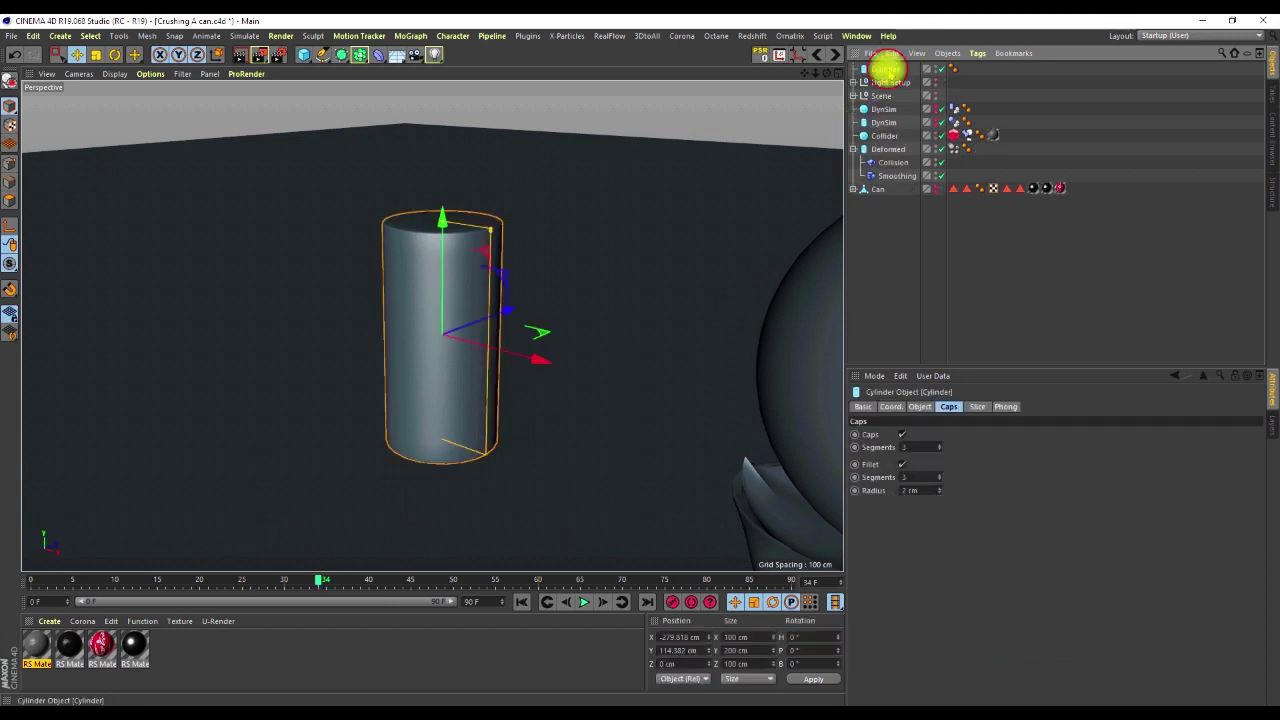
pyautogui.press('Delete')
# - Review the Stiffness keyframes of the Deformed cylinder's Smoothing deformer and scrub through the crush to frame 75
pyautogui.scroll(-5, 420, 226)
pyautogui.scroll(3, 470, 303)
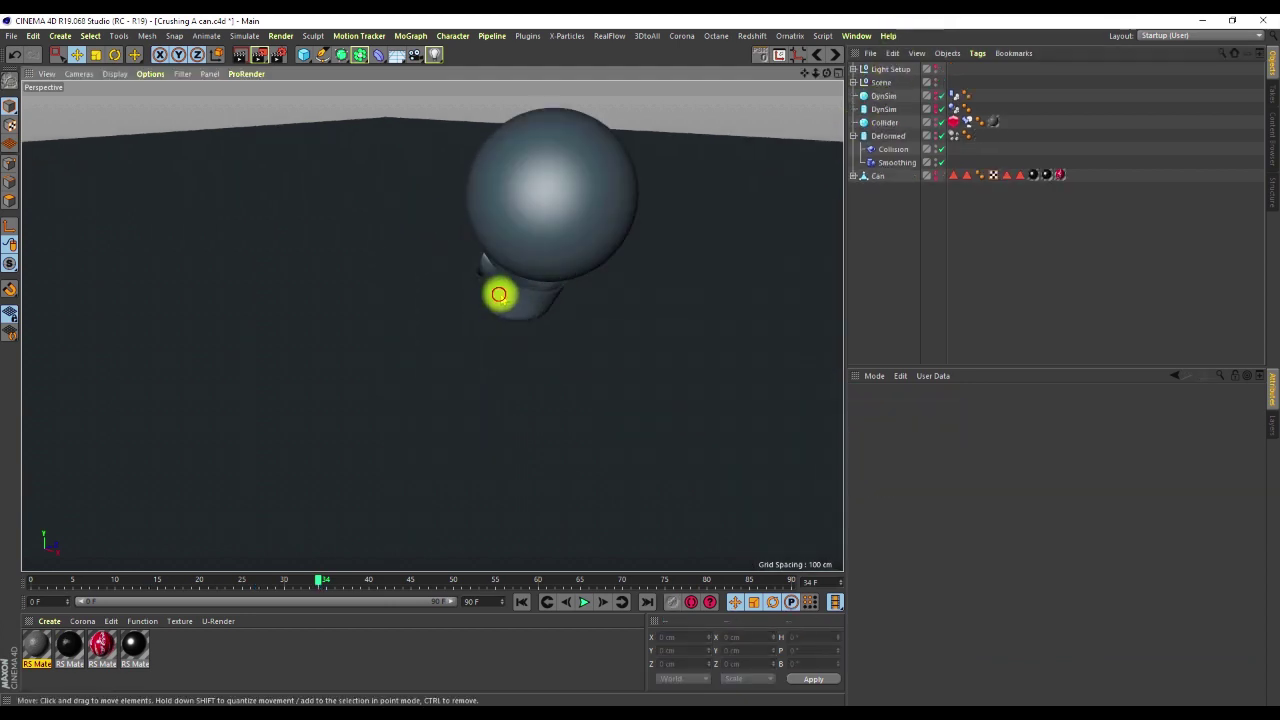
pyautogui.click(896, 162)
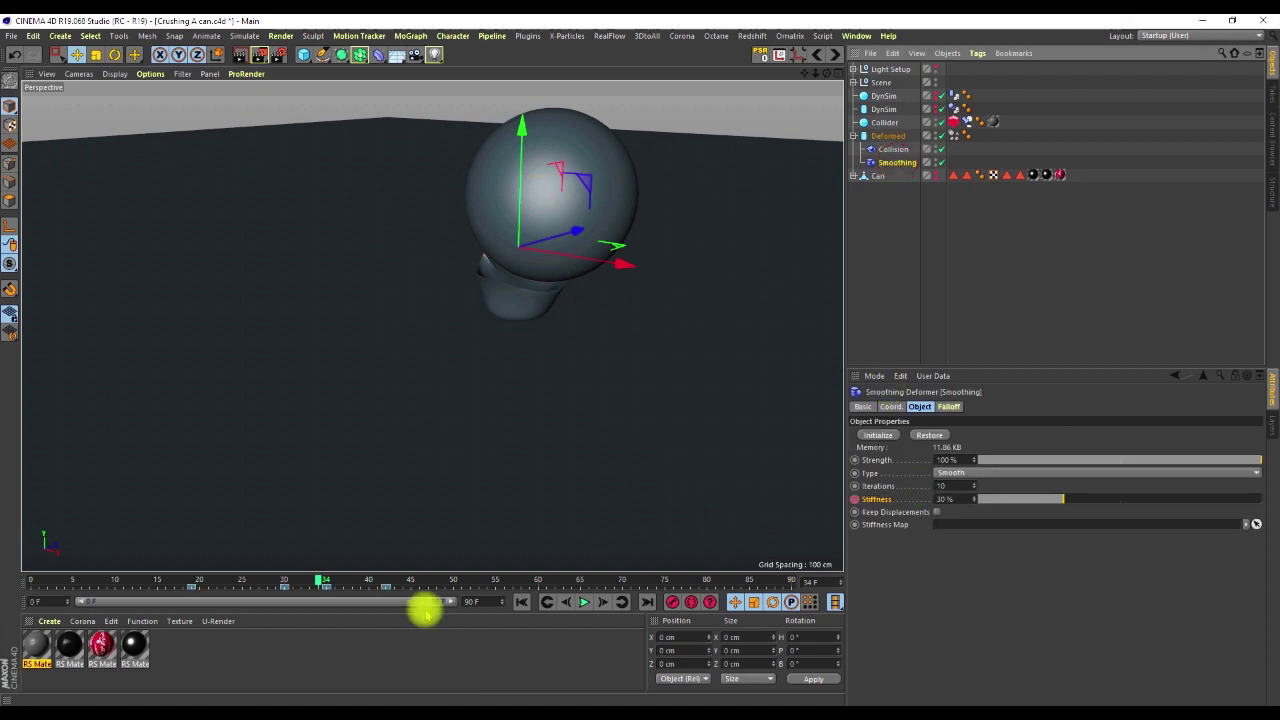
pyautogui.moveTo(318, 579); pyautogui.dragTo(386, 590)
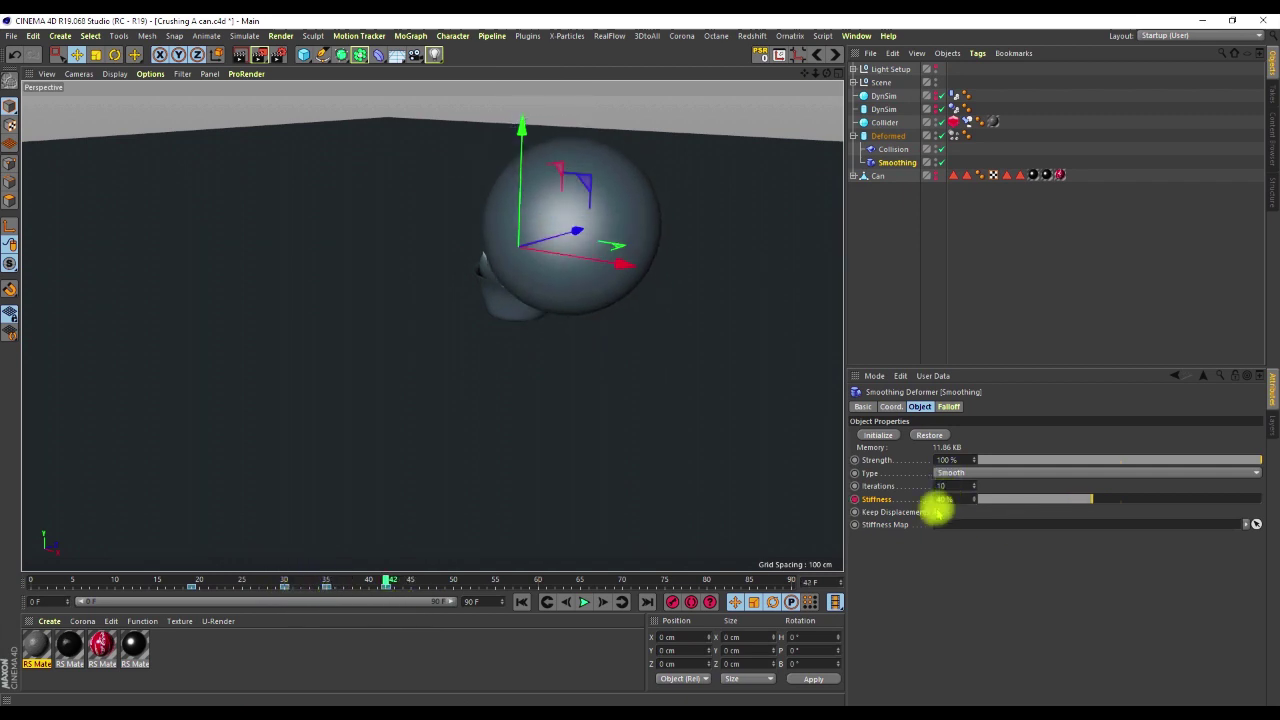
pyautogui.keyDown('alt'); pyautogui.moveTo(495, 250); pyautogui.dragTo(466, 290); pyautogui.keyUp('alt')
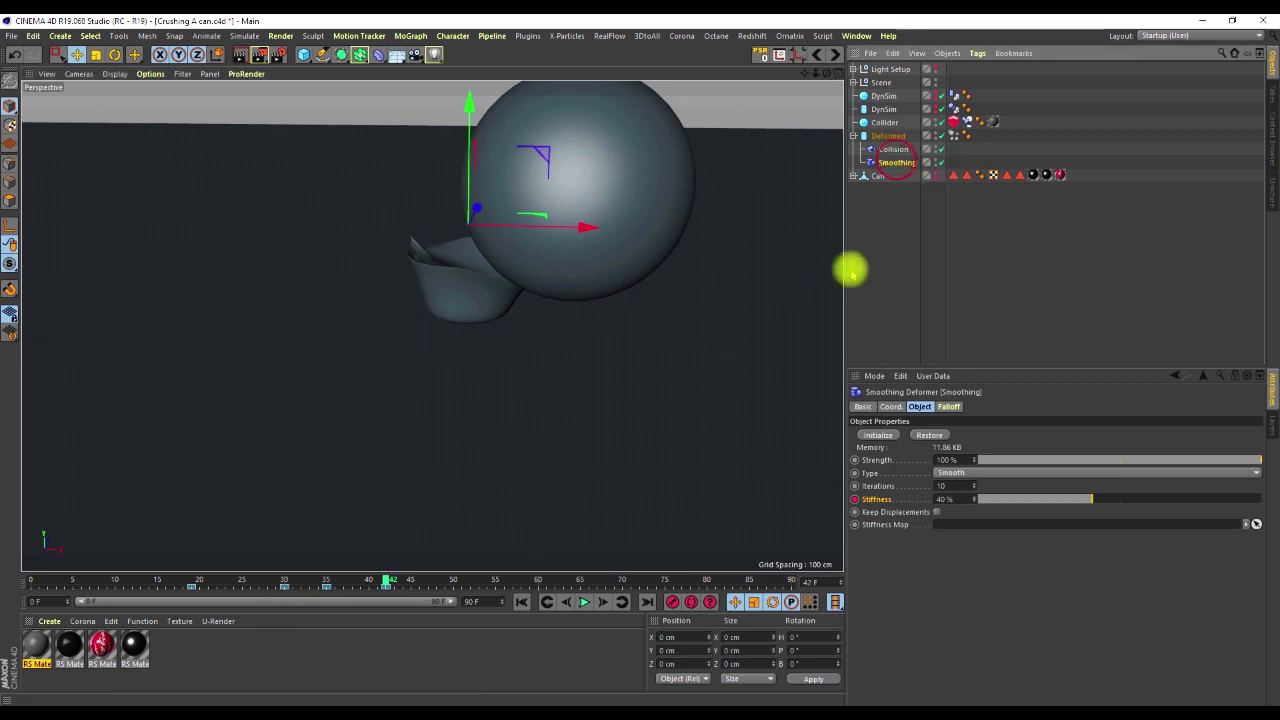
pyautogui.moveTo(388, 577); pyautogui.dragTo(668, 580)
pyautogui.click(889, 136)
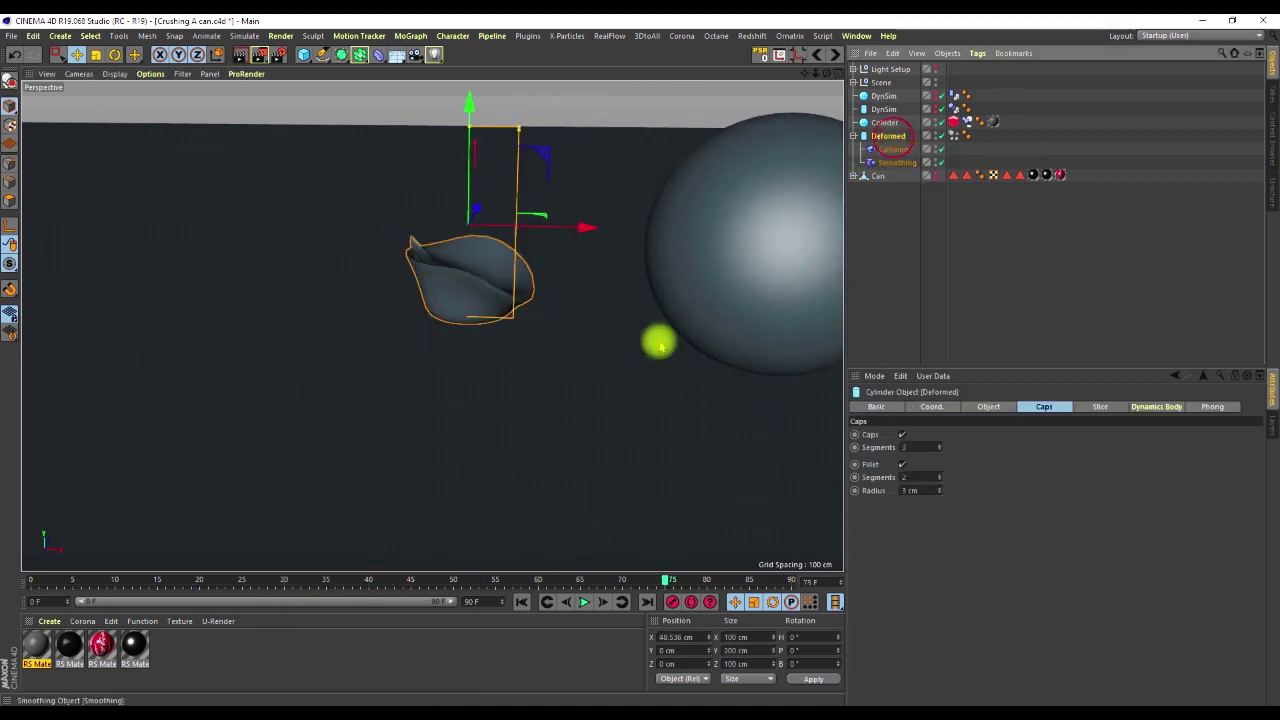
# - At the first frame, make the Can visible in the editor and renderer, and hide the Deformed cylinder
pyautogui.click(521, 601)
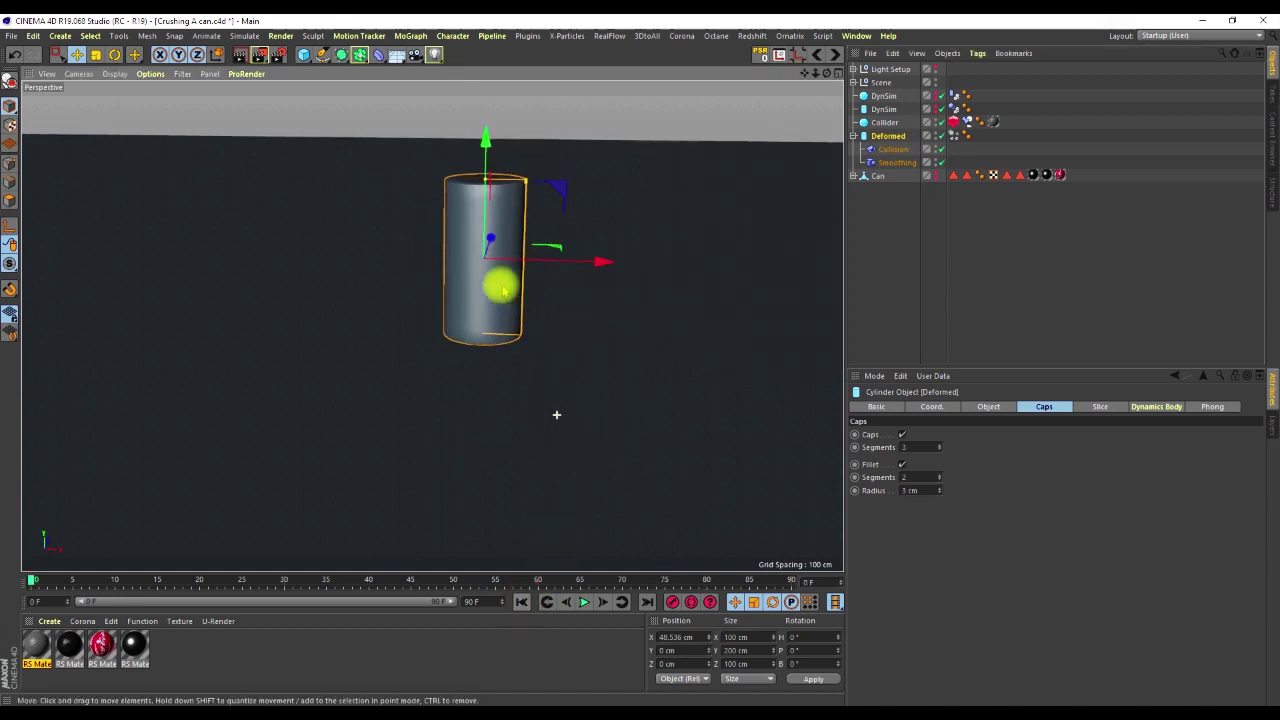
pyautogui.moveTo(481, 289)
pyautogui.keyDown('alt'); pyautogui.mouseDown()
pyautogui.moveTo(427, 315)
pyautogui.moveTo(440, 312)
pyautogui.mouseUp(); pyautogui.keyUp('alt')
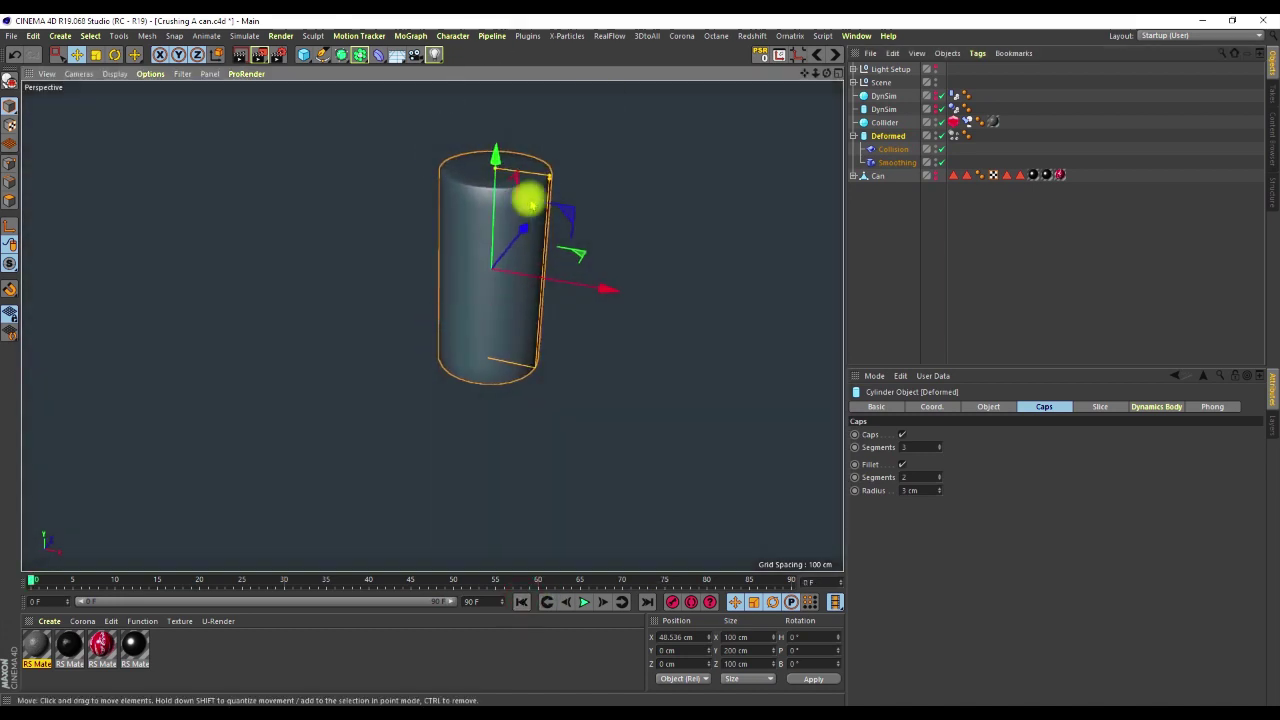
pyautogui.click(876, 178)
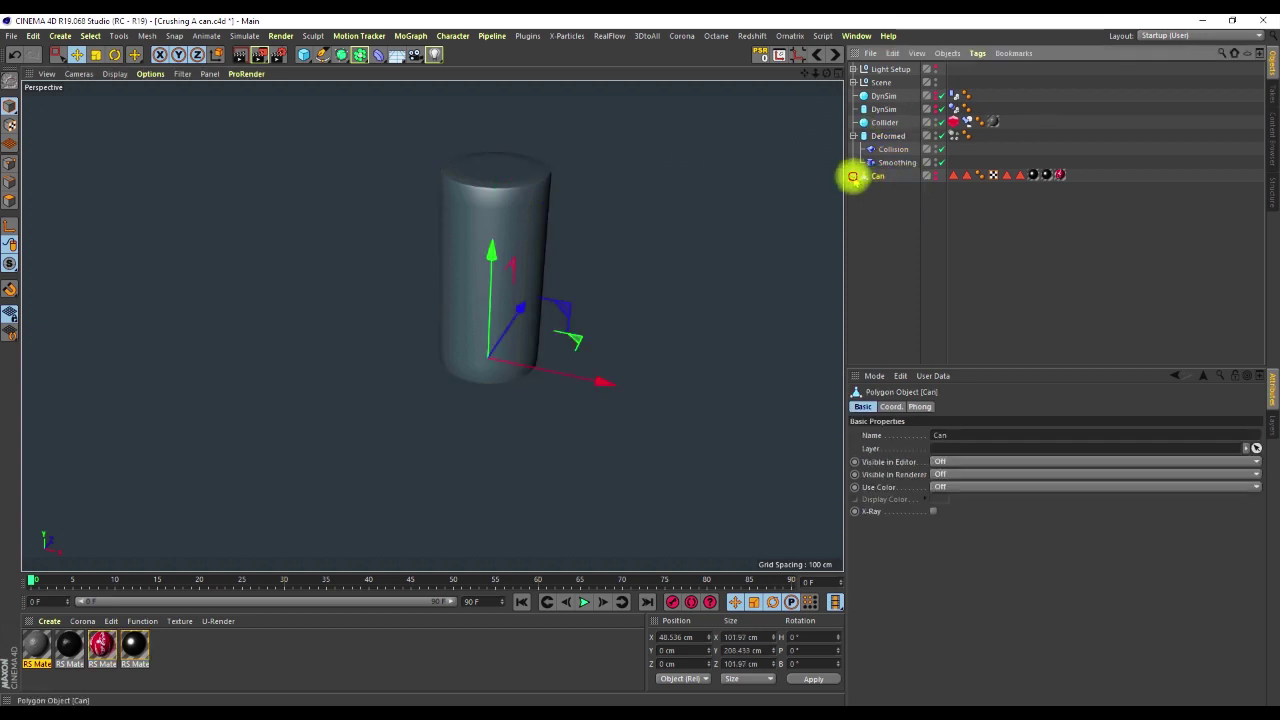
pyautogui.click(852, 177)
pyautogui.keyDown('ctrl'); pyautogui.click(930, 175); pyautogui.keyUp('ctrl')
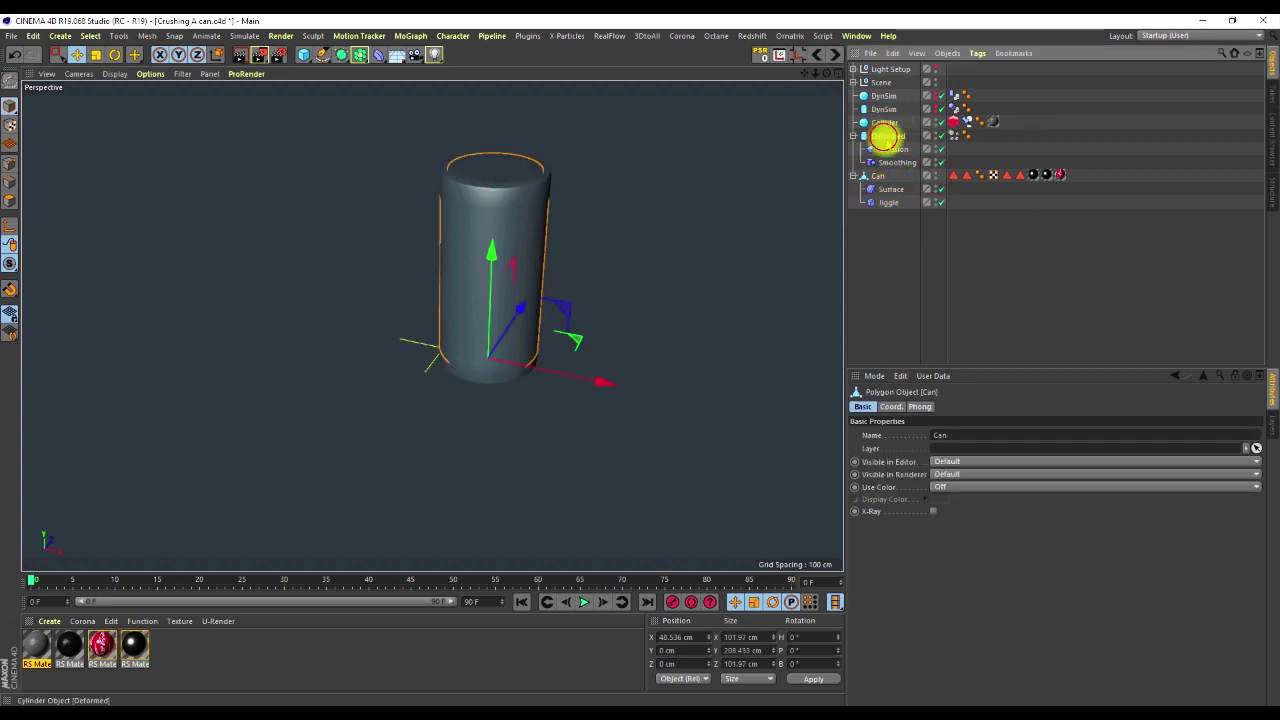
pyautogui.click(885, 136)
pyautogui.click(932, 134)
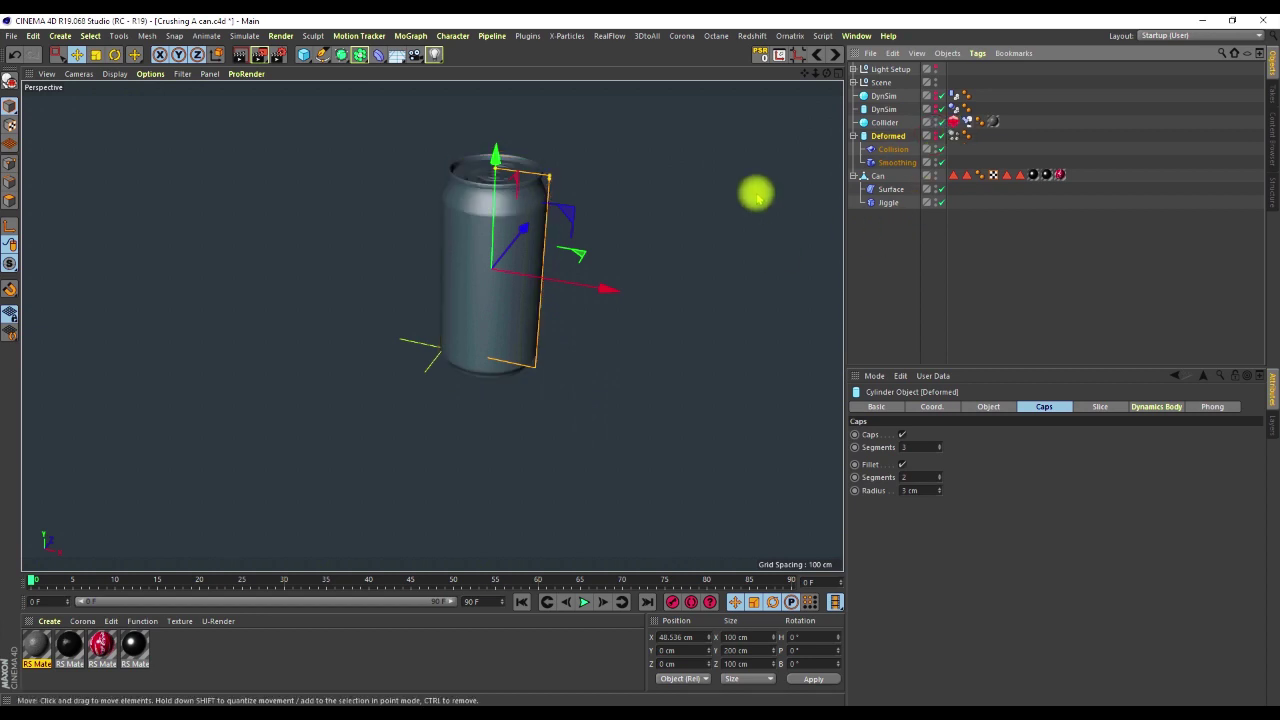
# - Disable the Can's Surface and Jiggle deformers and scrub the animation to check the undeformed can
pyautogui.click(872, 176)
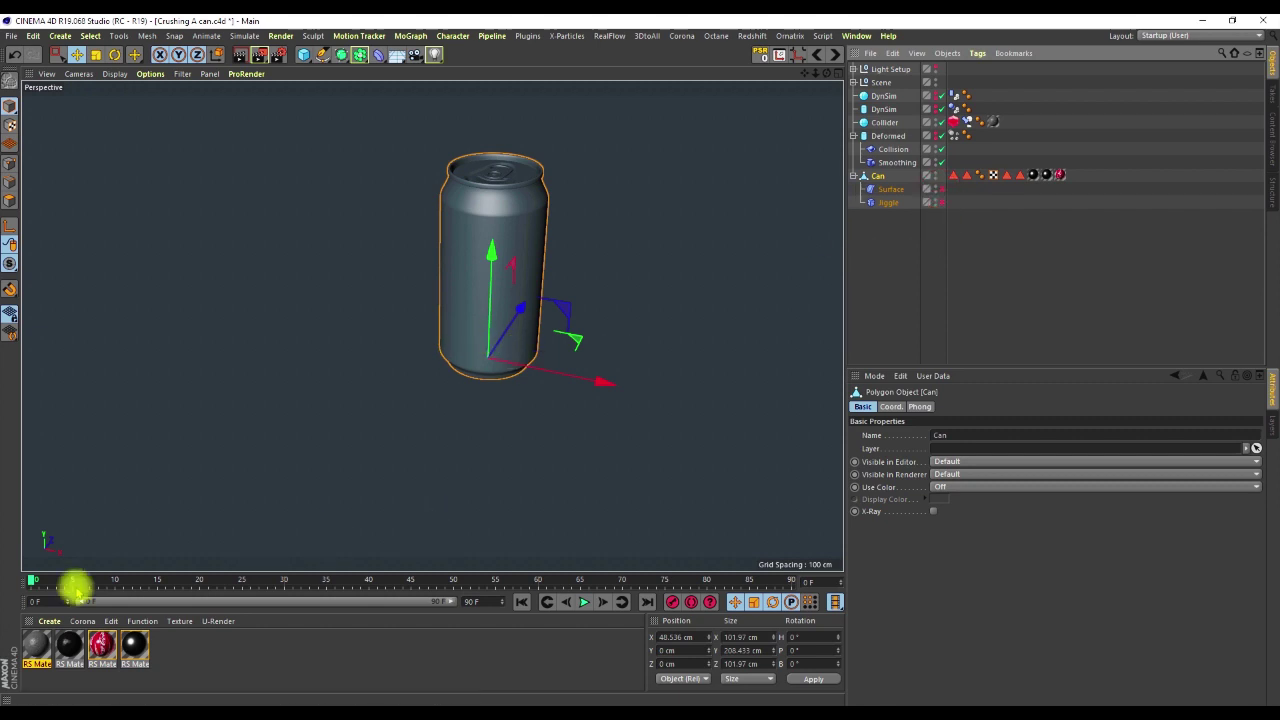
pyautogui.moveTo(33, 580); pyautogui.dragTo(5, 553)
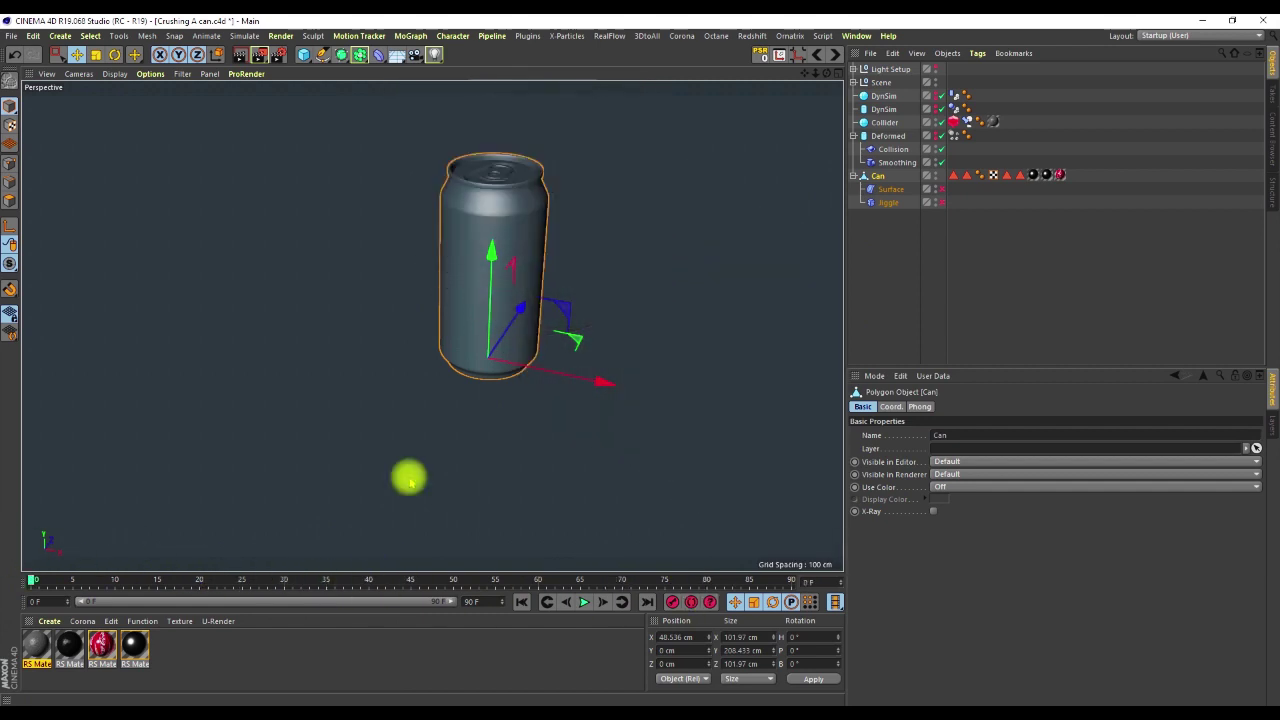
# - Review the Can's Surface deformer settings and its linked Deformed cylinder, and enable the Surface deformer
pyautogui.click(891, 189)
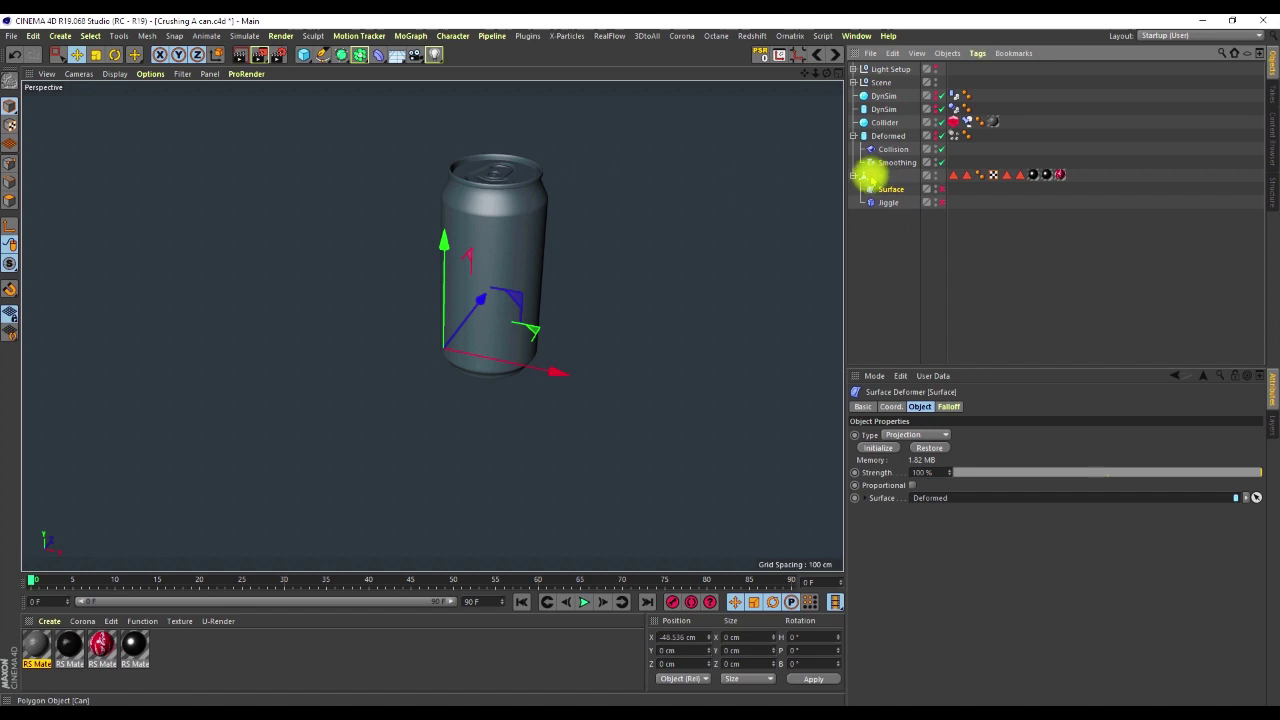
pyautogui.moveTo(872, 176); pyautogui.dragTo(950, 497)
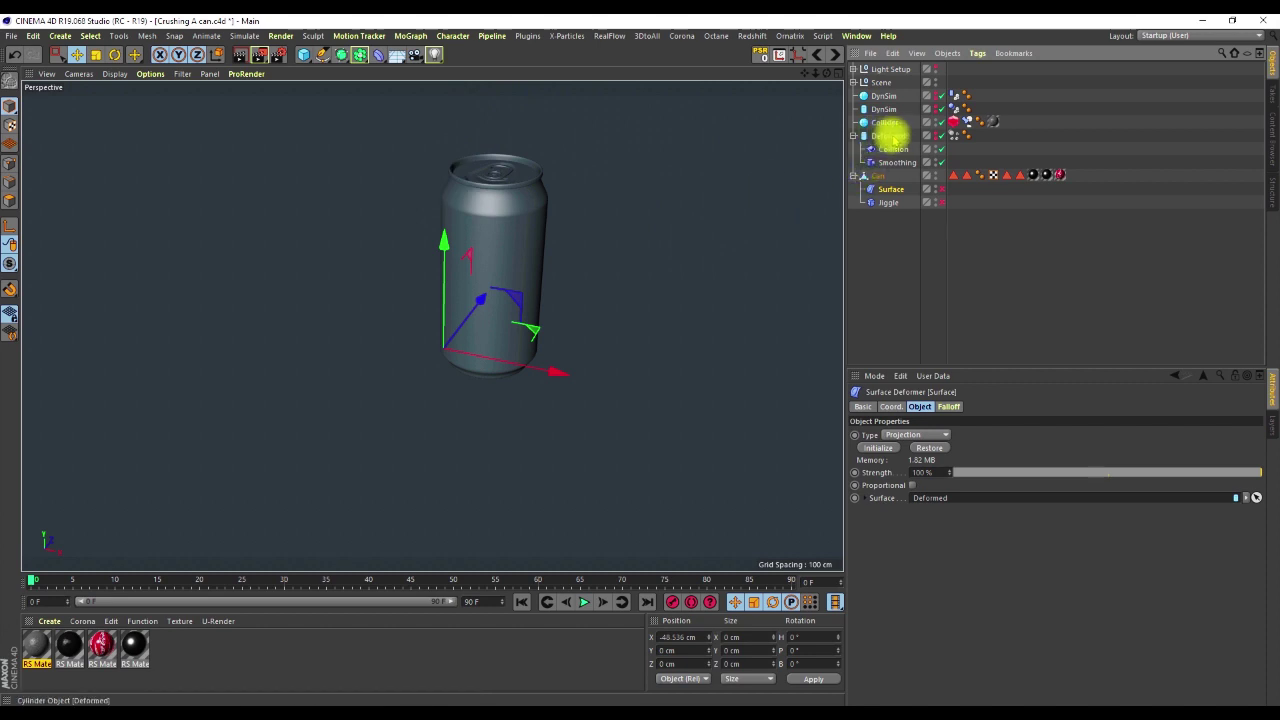
pyautogui.click(886, 137)
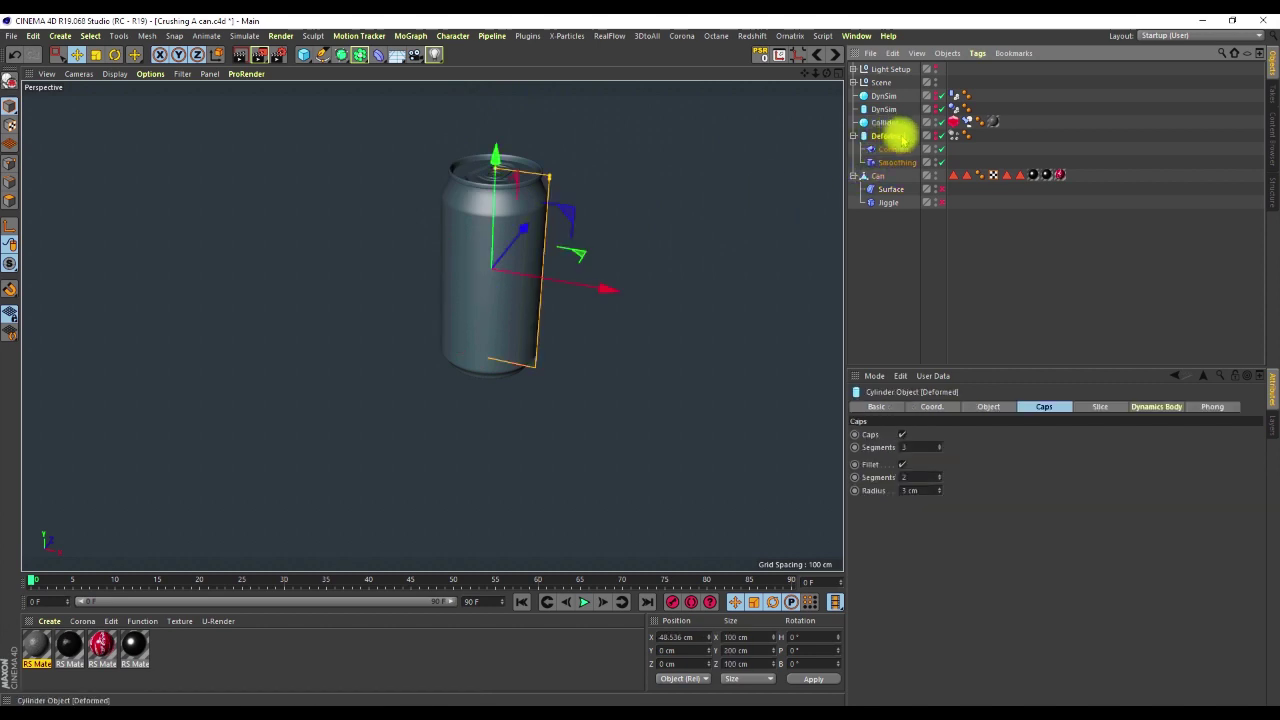
pyautogui.click(889, 189)
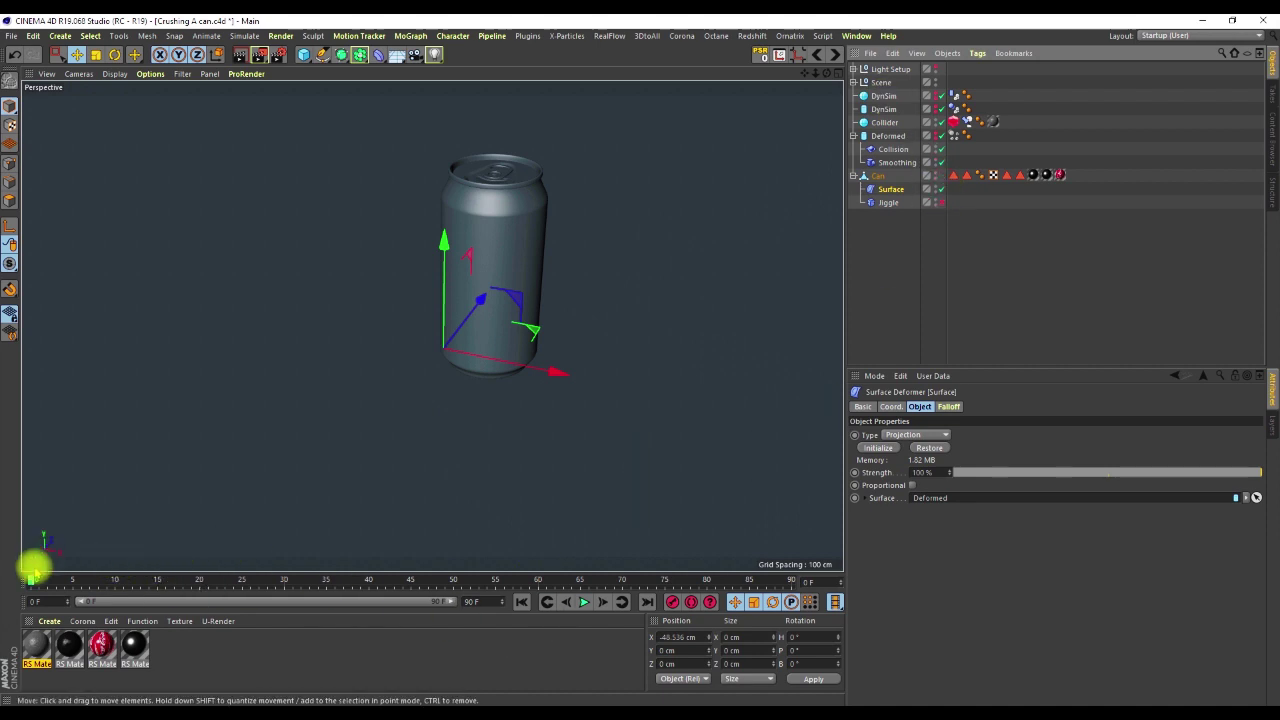
# - Scrub the timeline between the first frame and frame 73 to examine the can's crush with only the Surface deformer enabled
pyautogui.moveTo(30, 581); pyautogui.dragTo(639, 590)
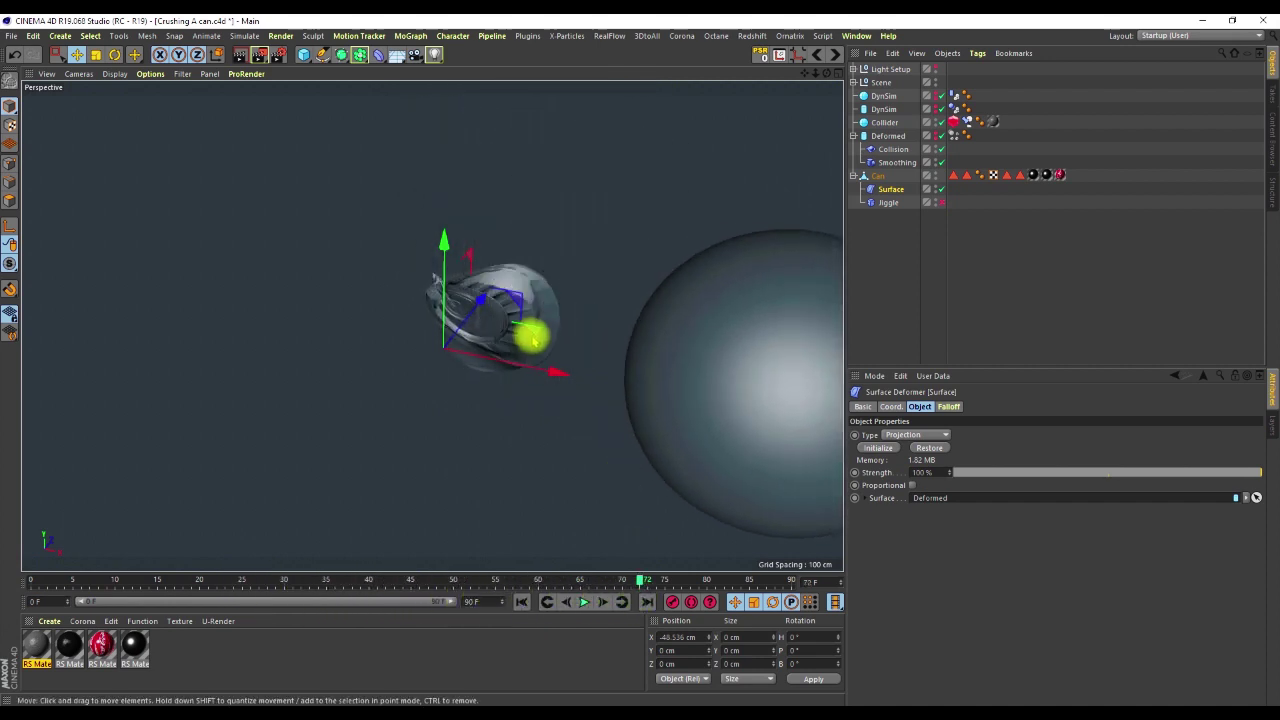
pyautogui.moveTo(640, 578); pyautogui.dragTo(15, 445)
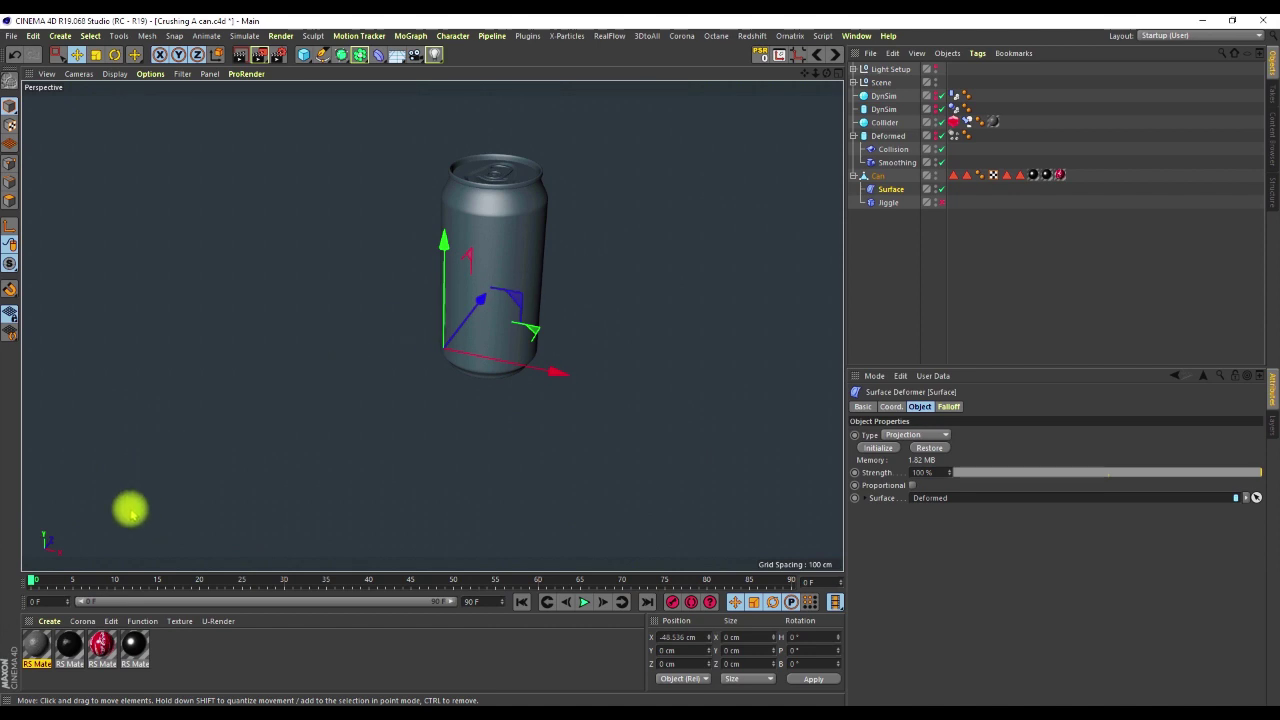
pyautogui.moveTo(42, 578); pyautogui.dragTo(648, 578)
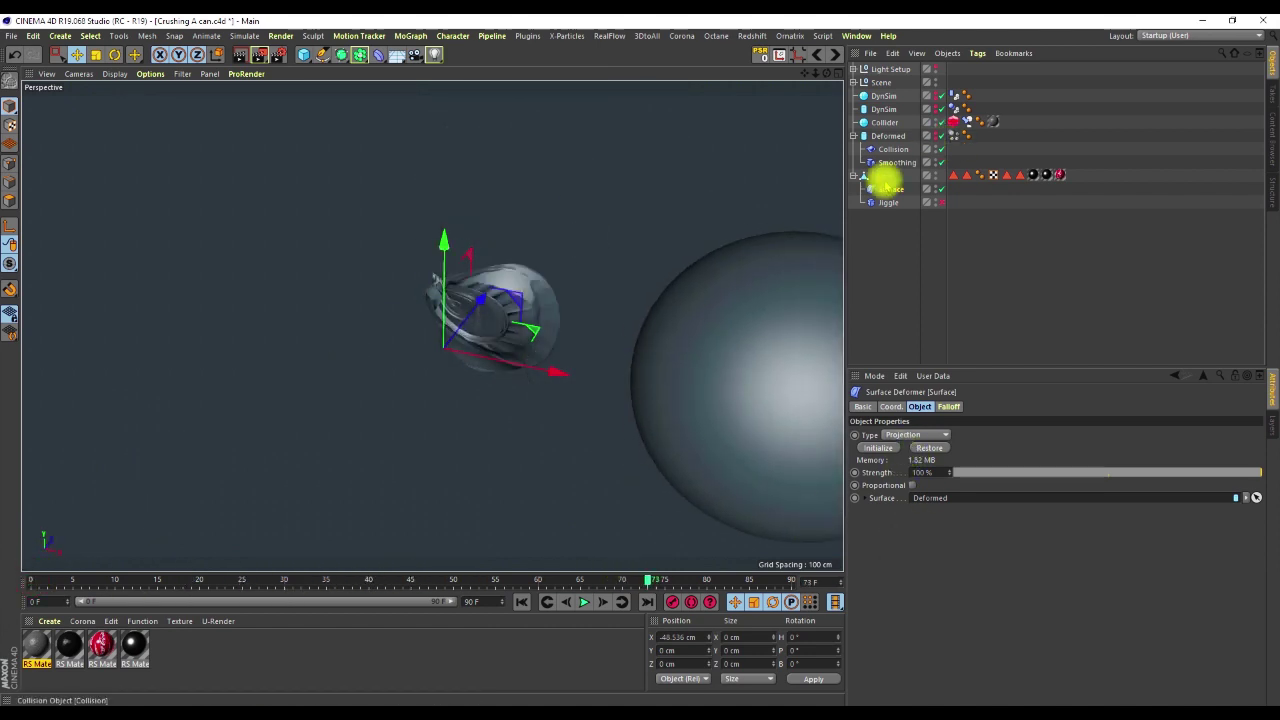
pyautogui.scroll(5, 520, 309)
pyautogui.keyDown('alt'); pyautogui.moveTo(513, 316); pyautogui.dragTo(486, 237); pyautogui.keyUp('alt')
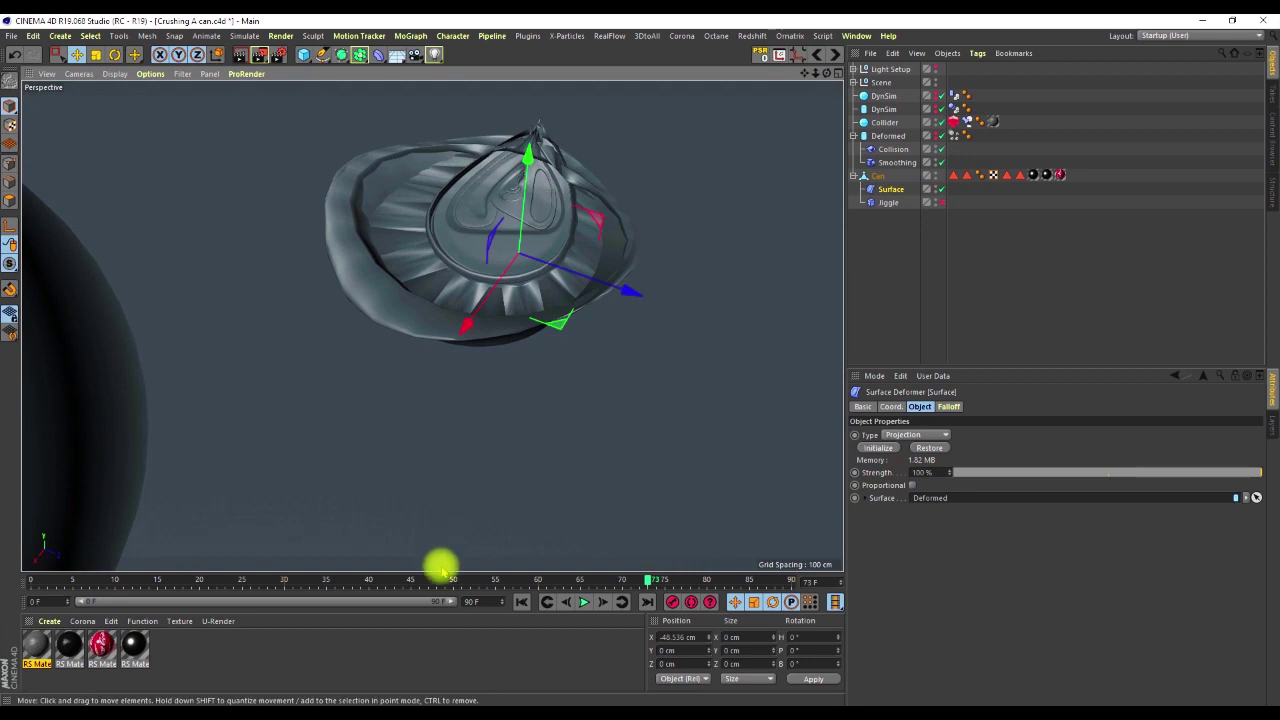
pyautogui.moveTo(646, 579); pyautogui.dragTo(2, 520)
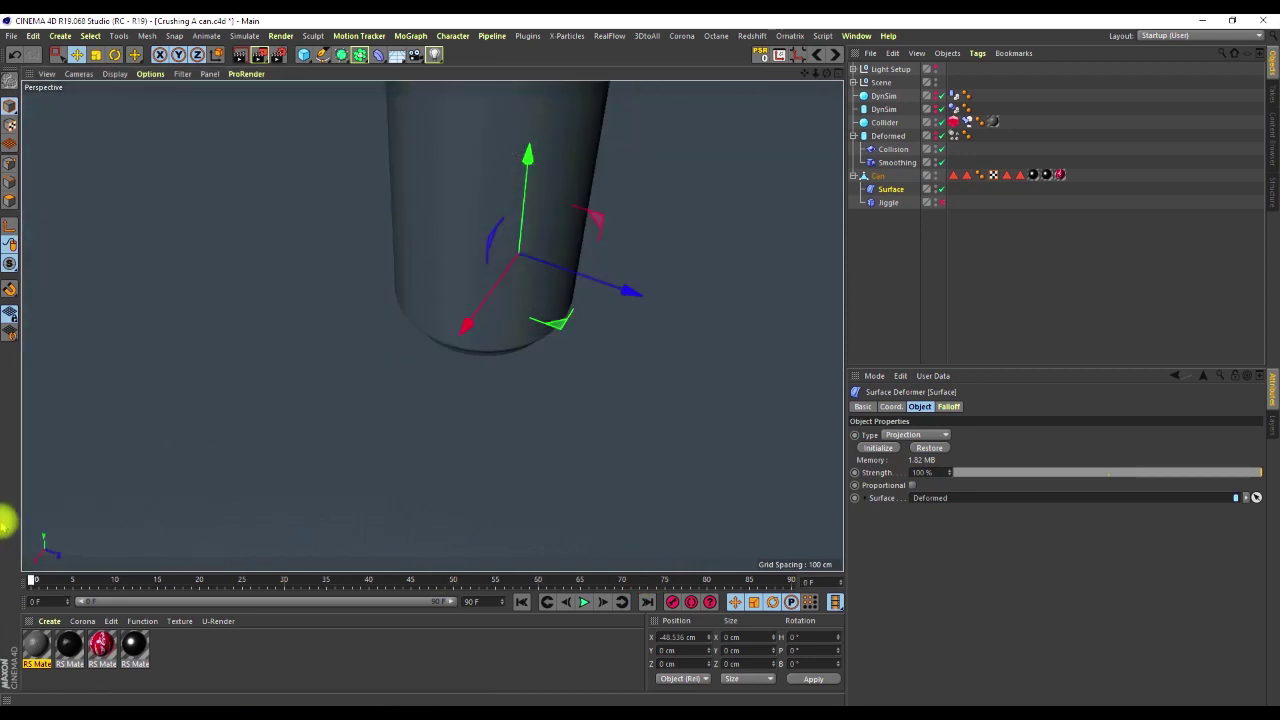
# - Enable the Can's Jiggle deformer, display its object settings, and scrub the crush animation from the first frame to frame 78
pyautogui.scroll(-3, 508, 205)
pyautogui.keyDown('alt'); pyautogui.moveTo(506, 171); pyautogui.dragTo(674, 277); pyautogui.keyUp('alt')
pyautogui.click(941, 202)
pyautogui.moveTo(33, 579); pyautogui.dragTo(30, 530)
pyautogui.keyDown('alt'); pyautogui.moveTo(307, 420); pyautogui.dragTo(640, 334); pyautogui.keyUp('alt')
pyautogui.hotkey('ctrl', 'shift', 'z')
pyautogui.click(889, 202)
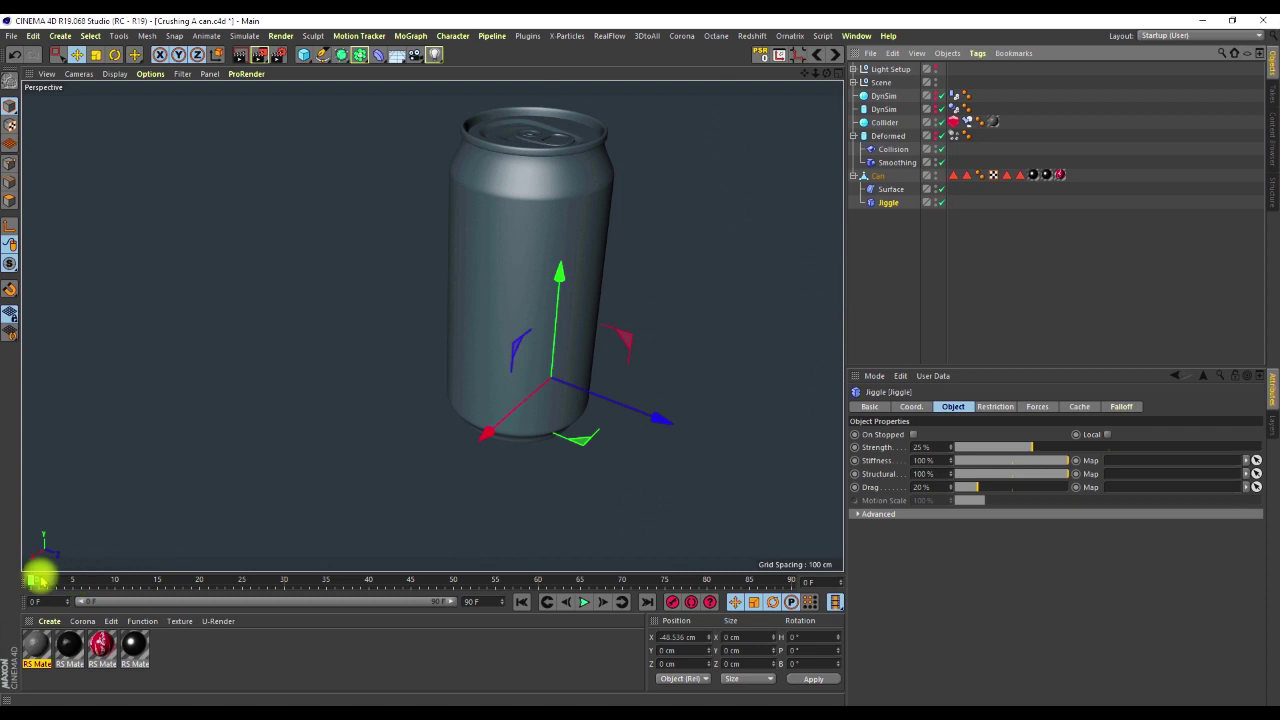
pyautogui.moveTo(33, 578)
pyautogui.mouseDown()
pyautogui.moveTo(637, 580)
pyautogui.moveTo(25, 570)
pyautogui.mouseUp()
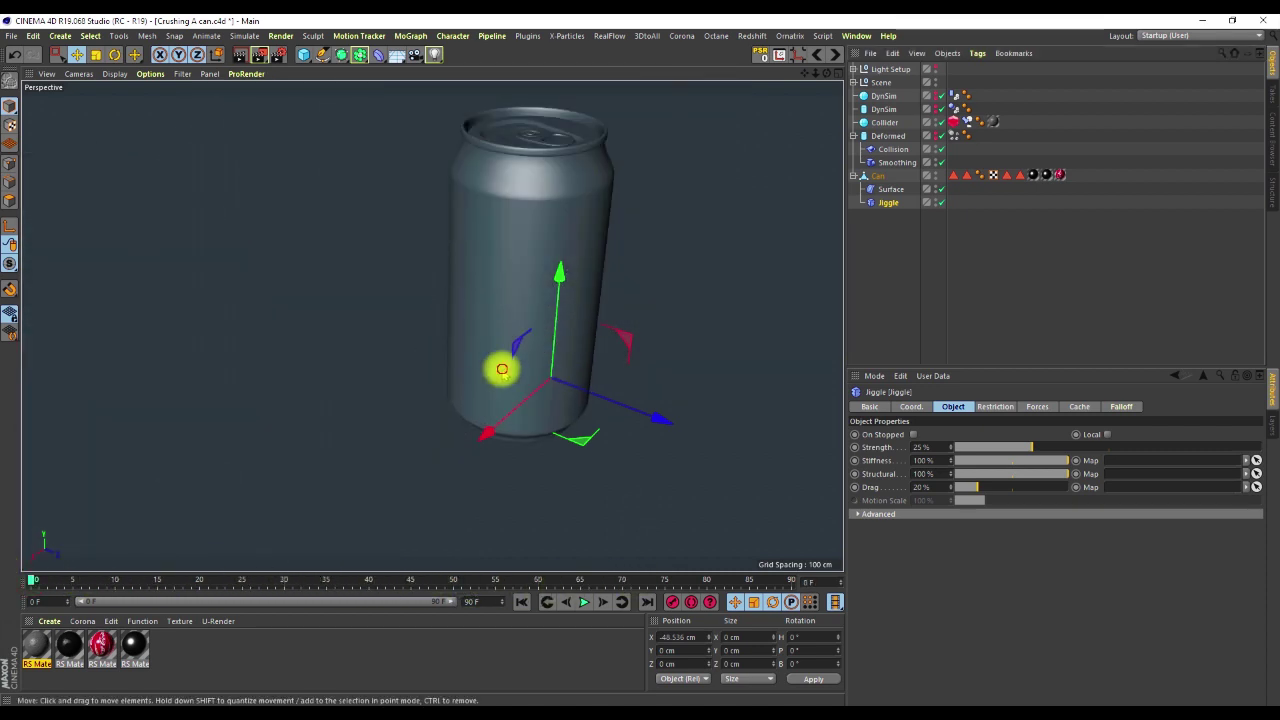
pyautogui.moveTo(37, 580); pyautogui.dragTo(690, 588)
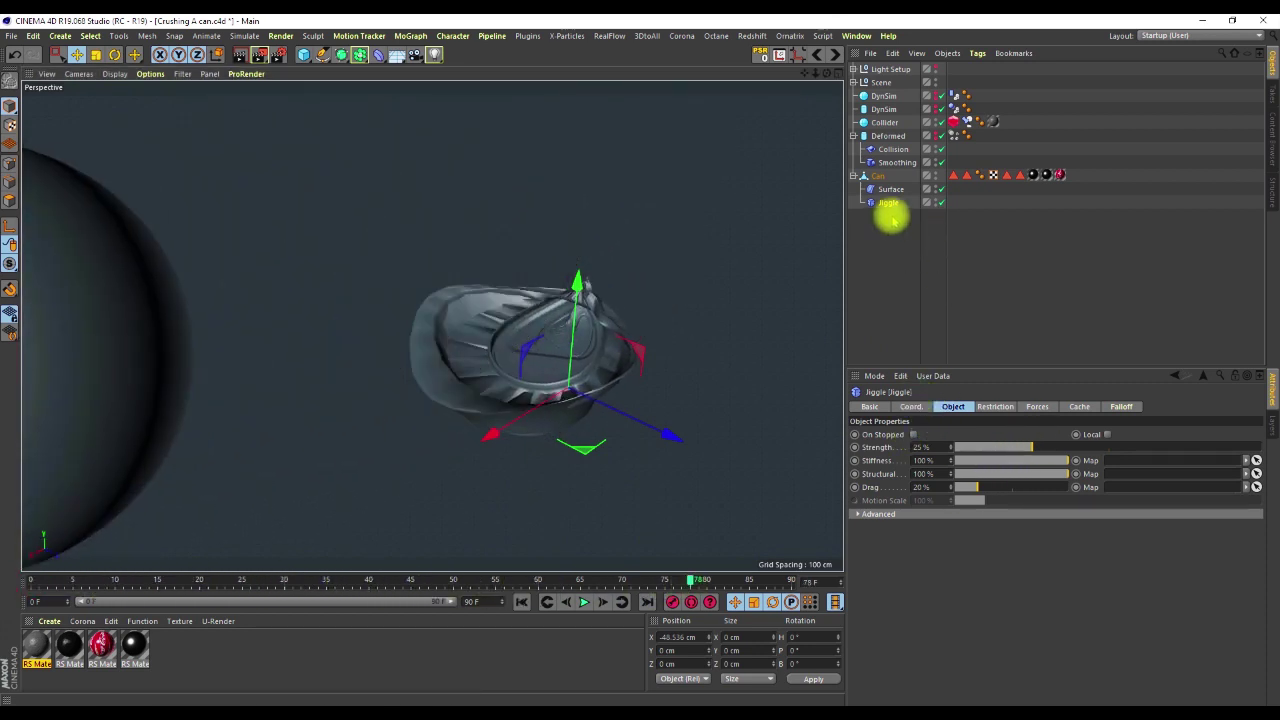
# - Reset the Drag value of the Can's Jiggle deformer to its default
pyautogui.click(887, 204)
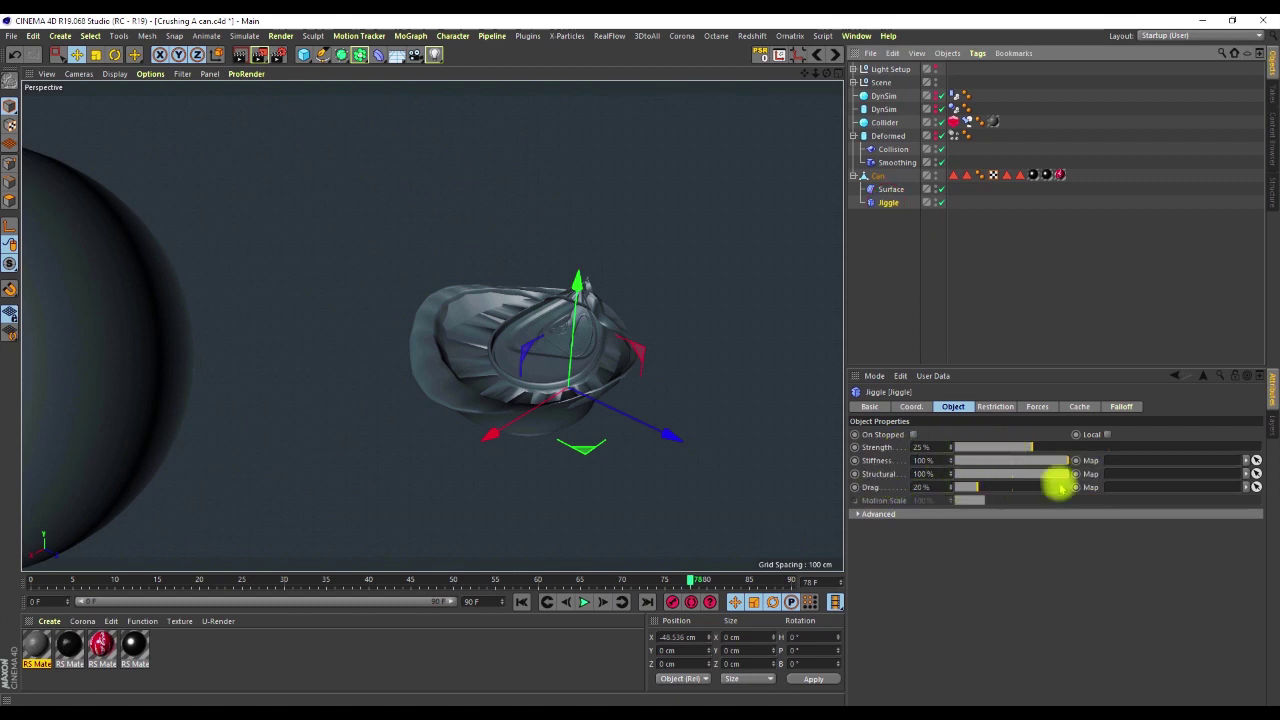
pyautogui.rightClick(866, 487)
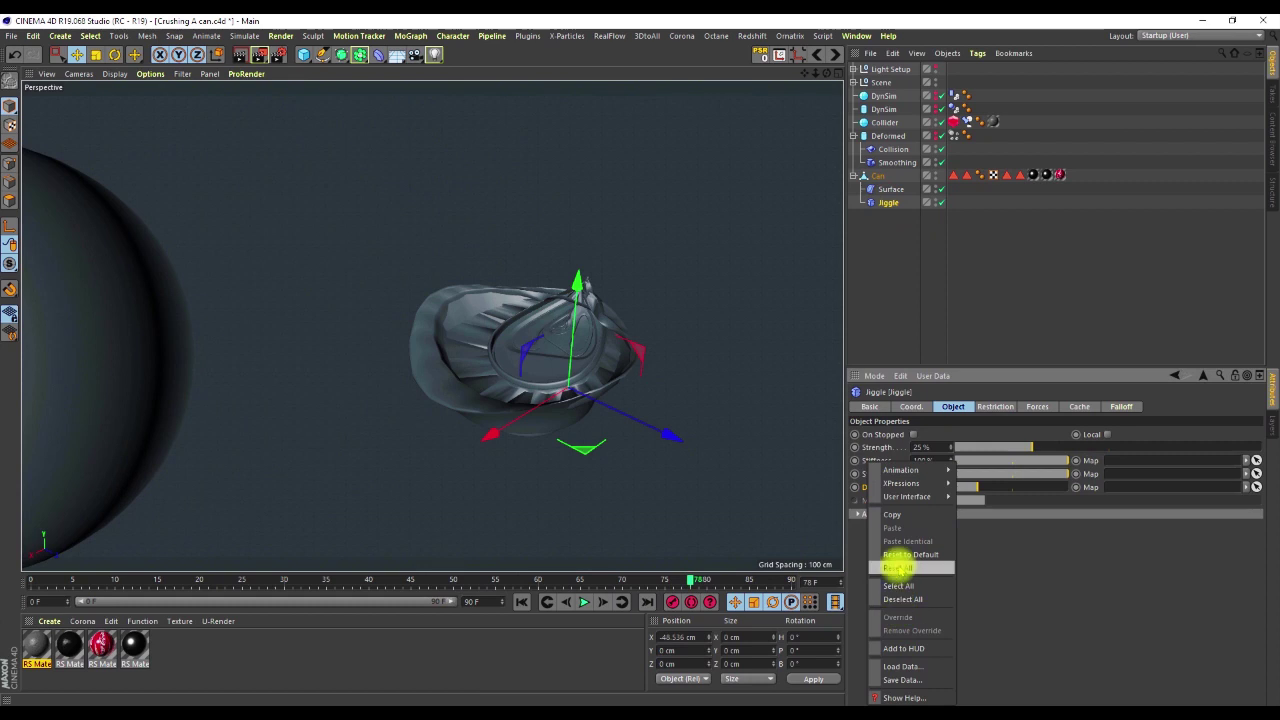
pyautogui.click(897, 555)
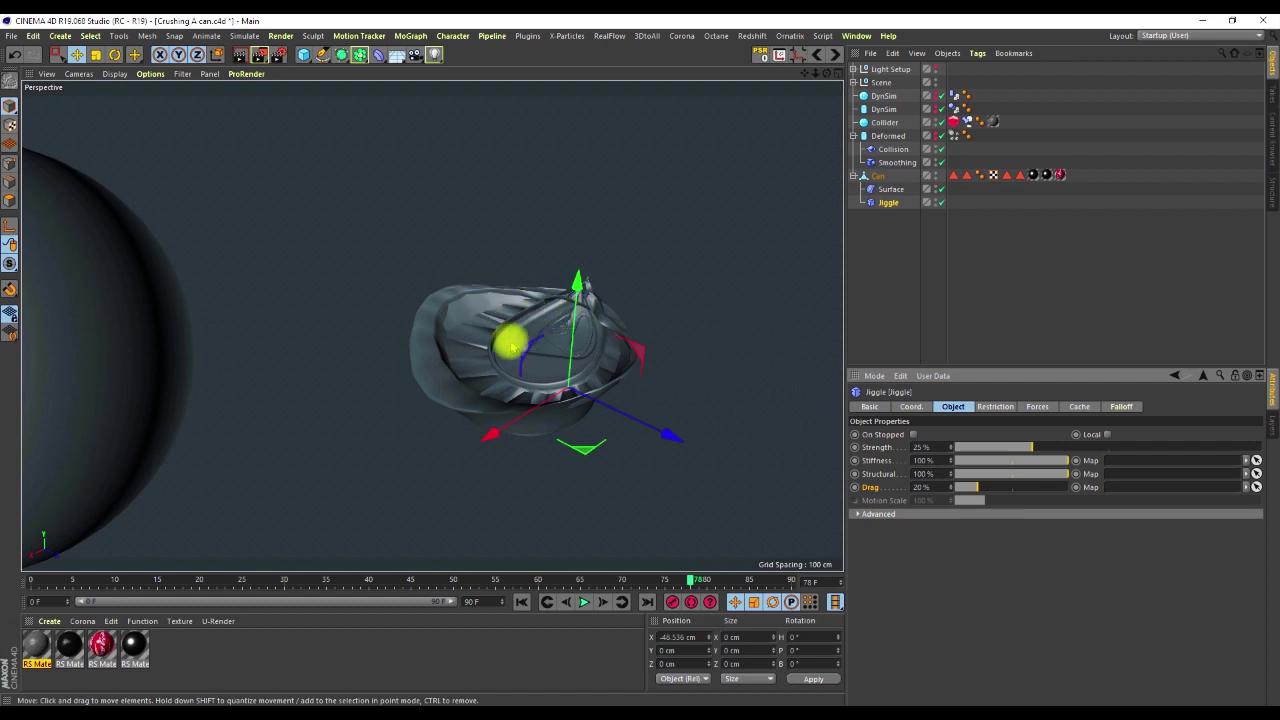
# - Return the animation to the first frame and collapse the Deformed and Can hierarchies in the object list
pyautogui.scroll(-5, 505, 345)
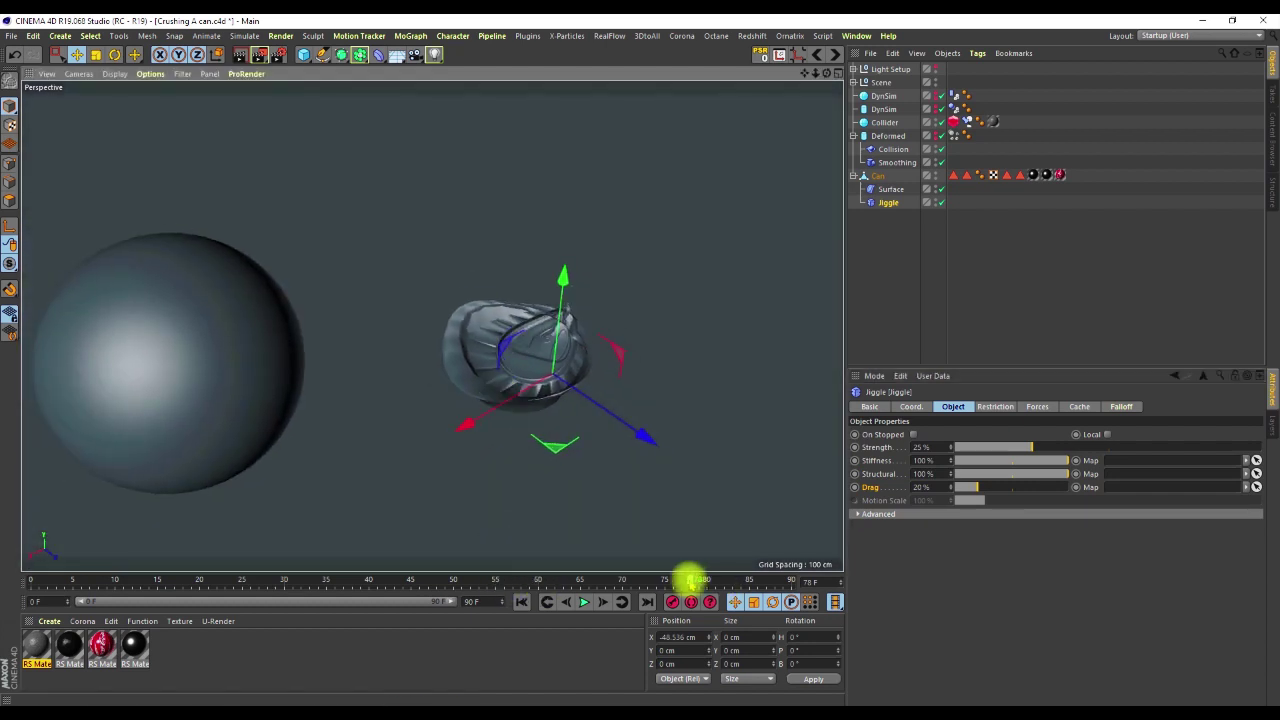
pyautogui.click(523, 601)
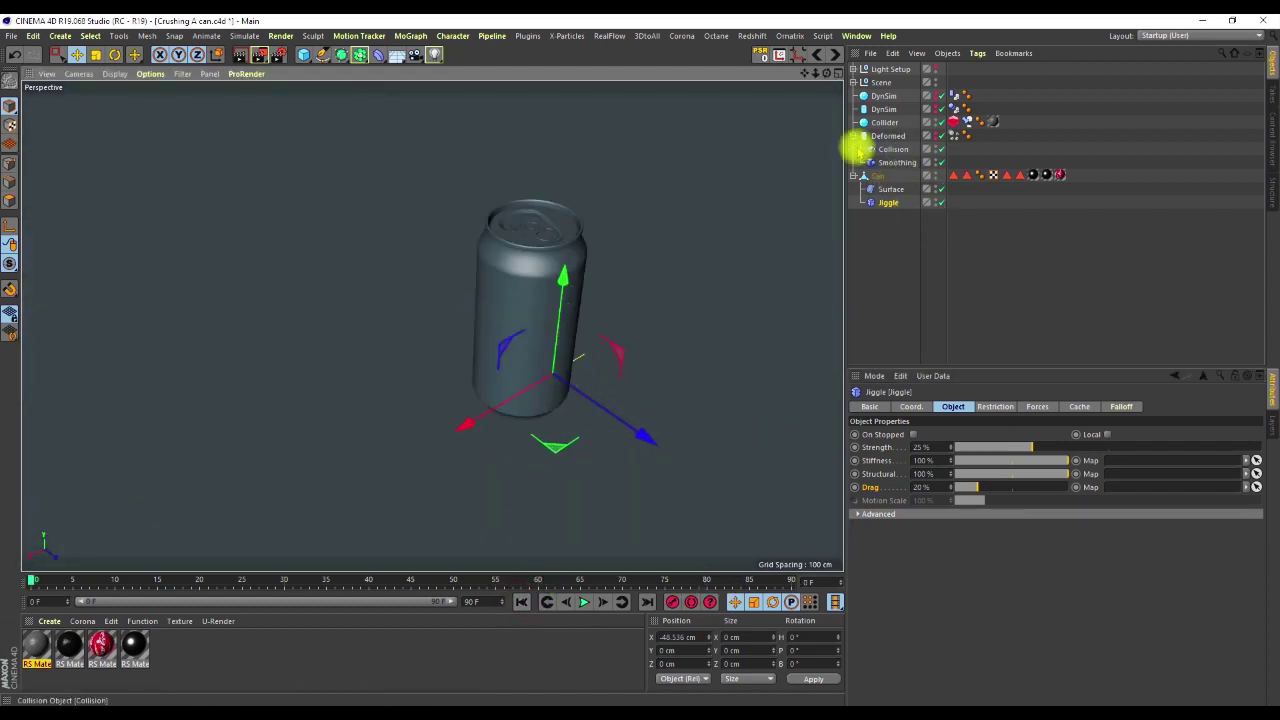
pyautogui.click(852, 135)
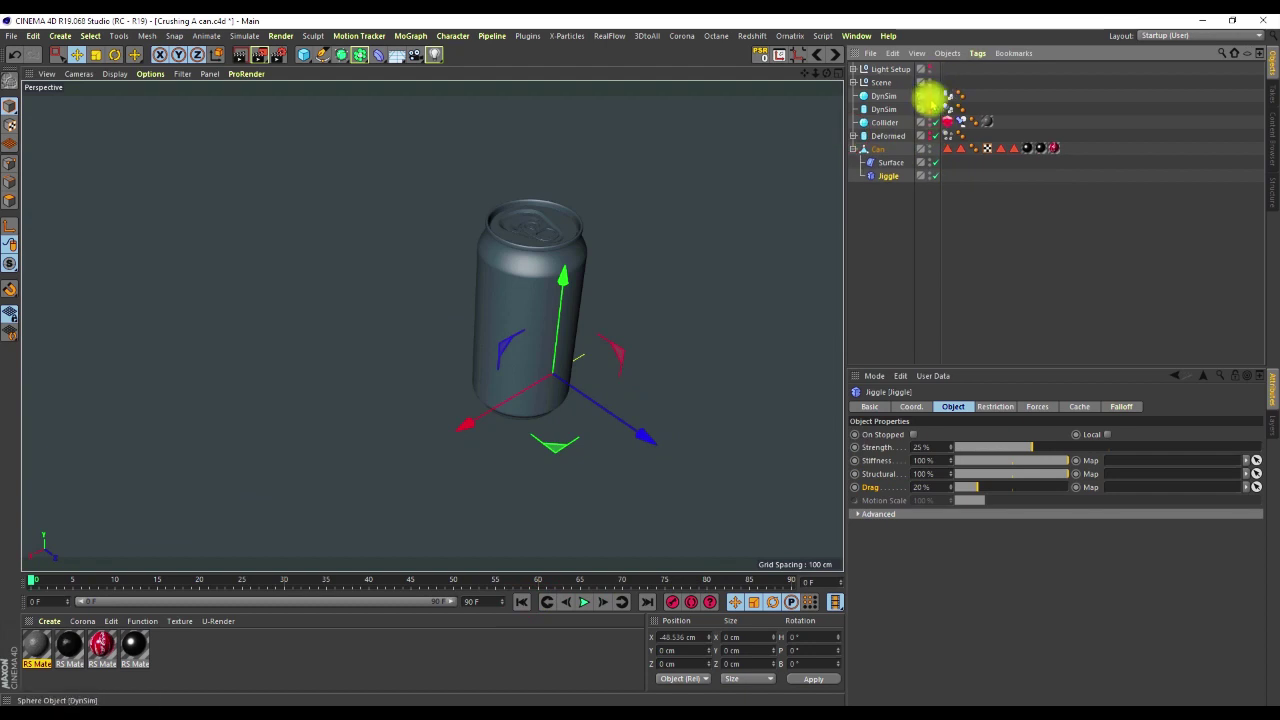
pyautogui.click(853, 148)
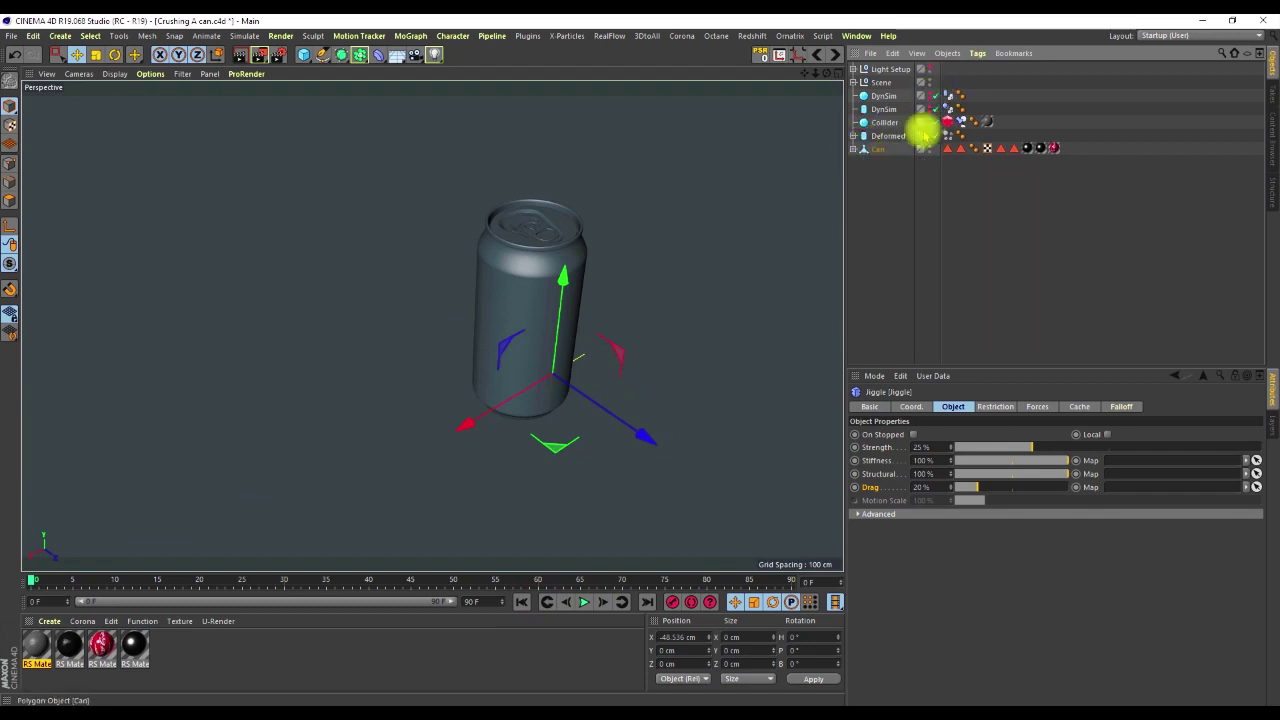
# - Play the animation with the Collider sphere in view, stop at frame 85, and inspect the crushed can from several angles
pyautogui.click(884, 121)
pyautogui.scroll(-4, 466, 334)
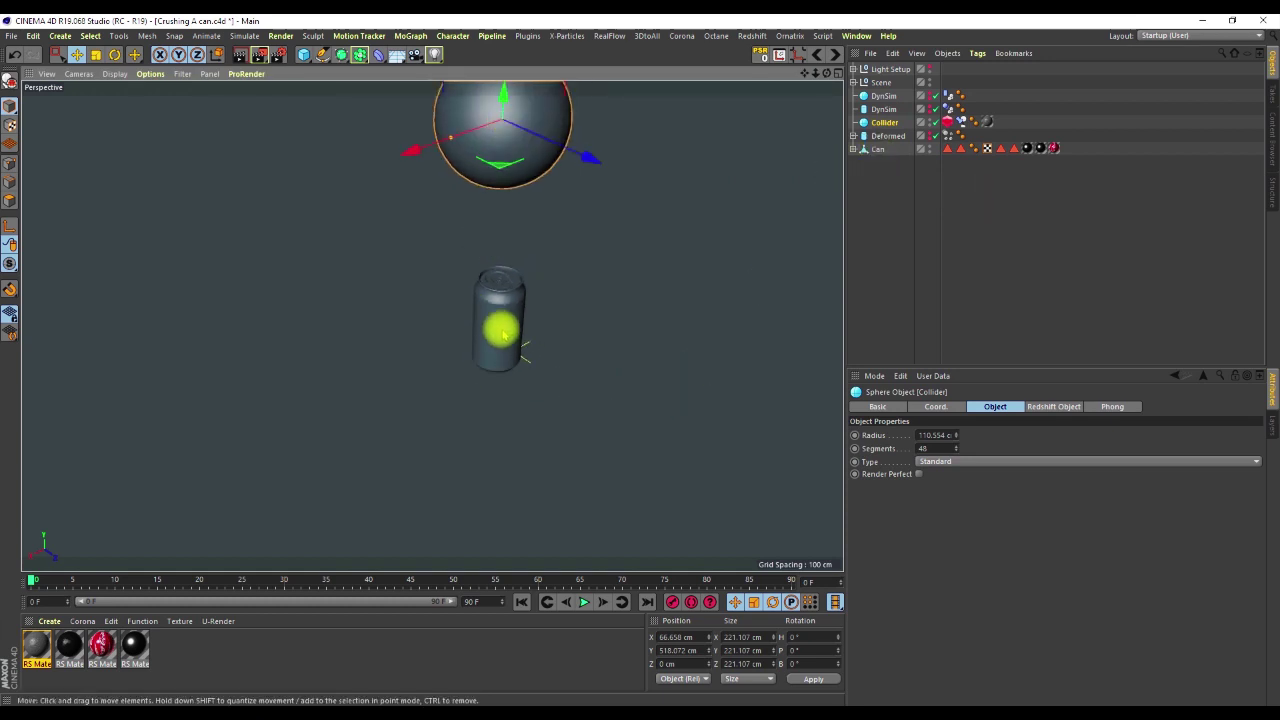
pyautogui.scroll(2, 505, 335)
pyautogui.click(585, 601)
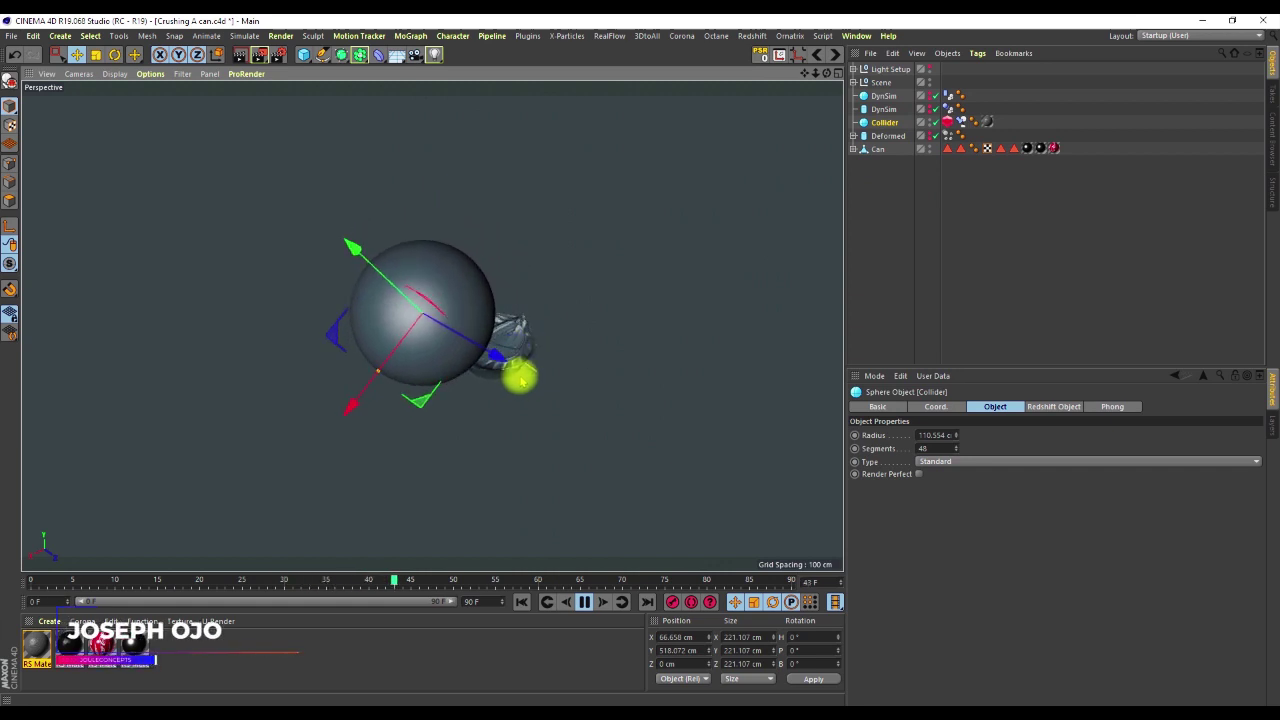
pyautogui.click(997, 237)
pyautogui.keyDown('alt'); pyautogui.moveTo(509, 361); pyautogui.dragTo(480, 329); pyautogui.keyUp('alt')
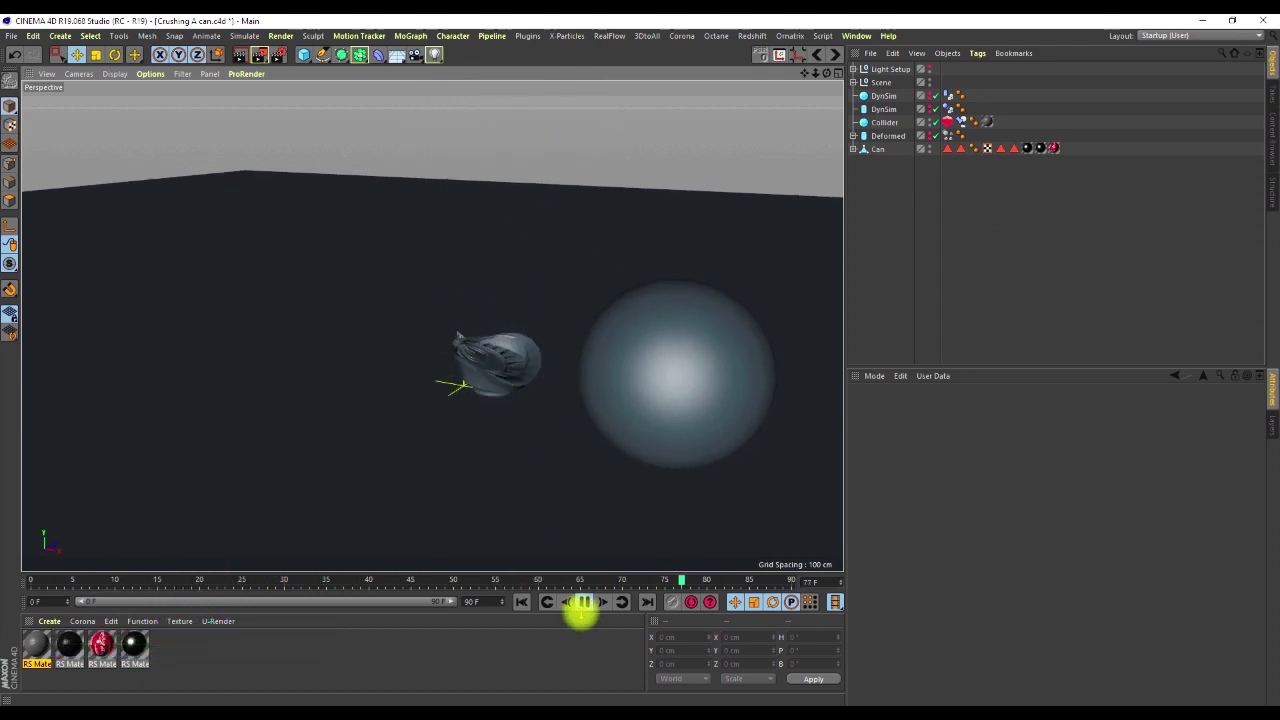
pyautogui.click(584, 601)
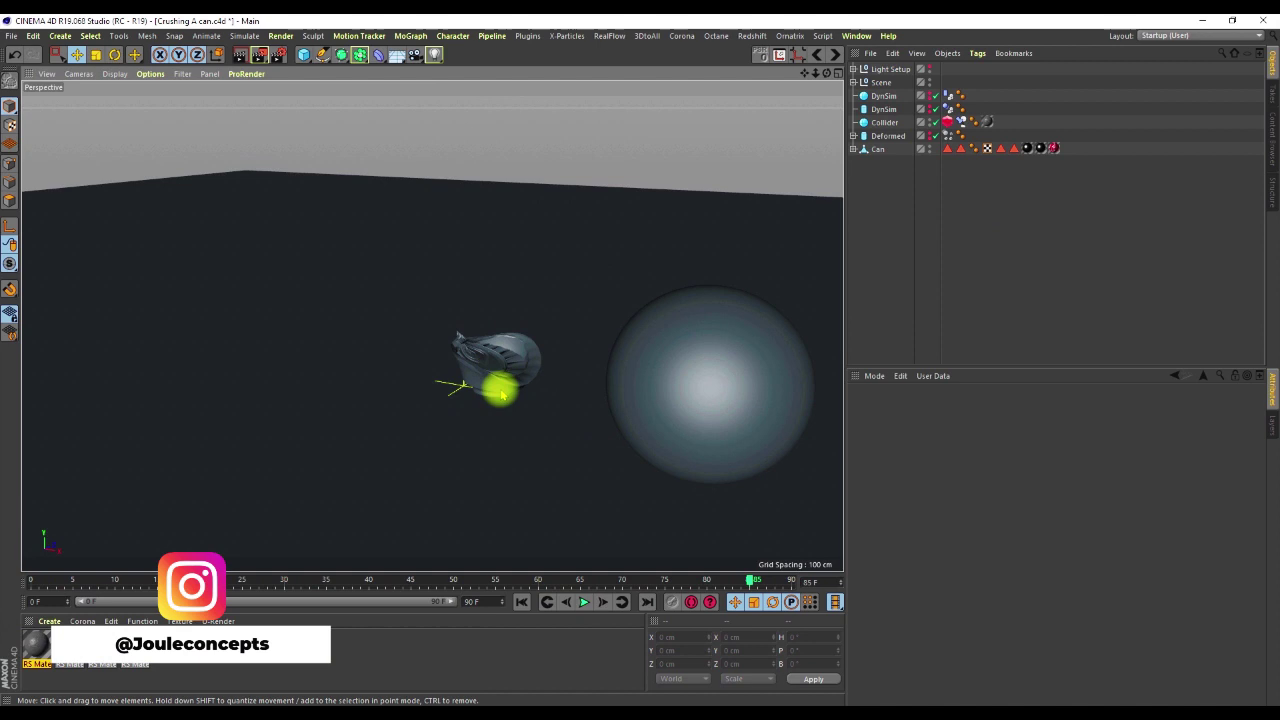
pyautogui.moveTo(512, 372)
pyautogui.keyDown('alt'); pyautogui.mouseDown()
pyautogui.moveTo(480, 363)
pyautogui.moveTo(529, 349)
pyautogui.moveTo(506, 358)
pyautogui.mouseUp(); pyautogui.keyUp('alt')
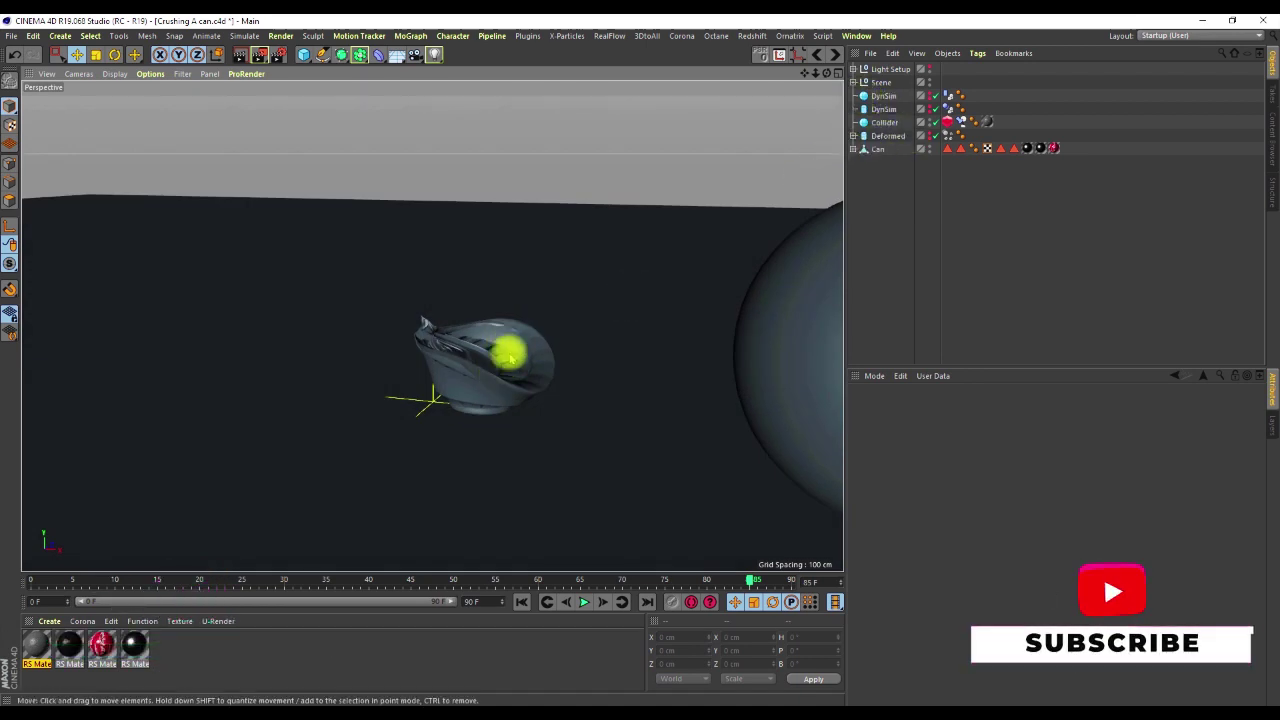
pyautogui.keyDown('alt'); pyautogui.moveTo(511, 360); pyautogui.dragTo(463, 407); pyautogui.keyUp('alt')
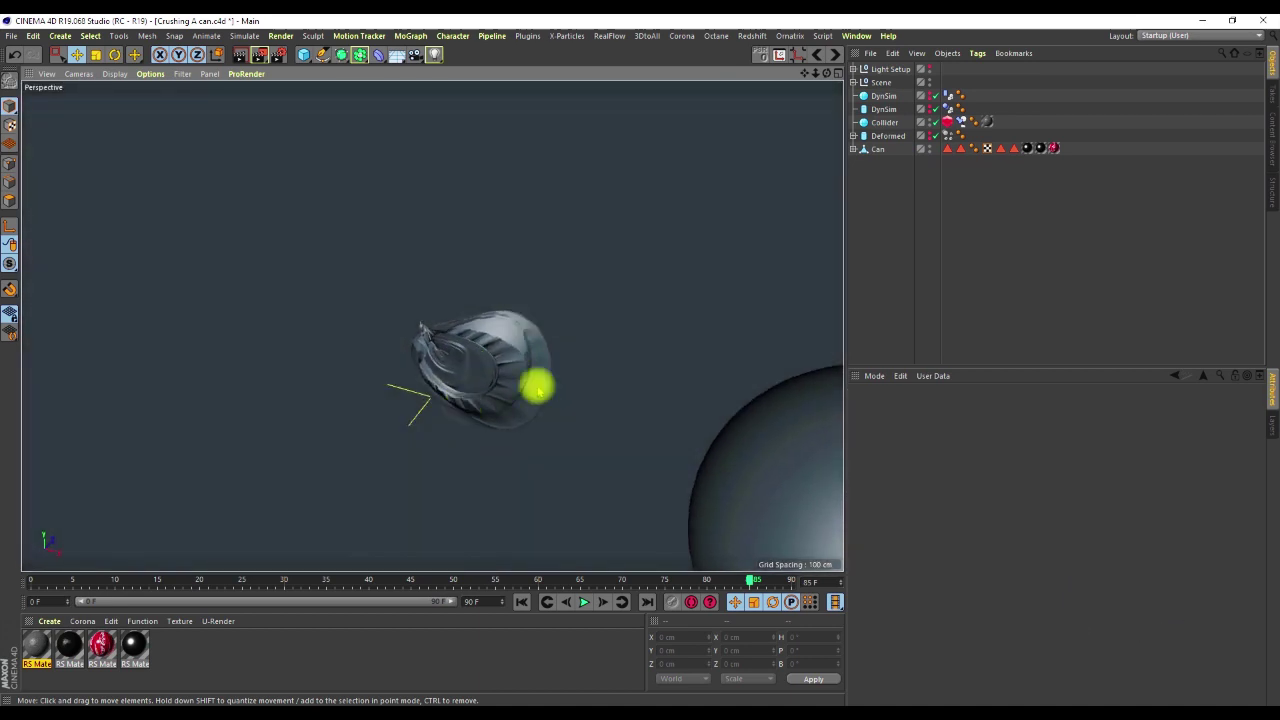